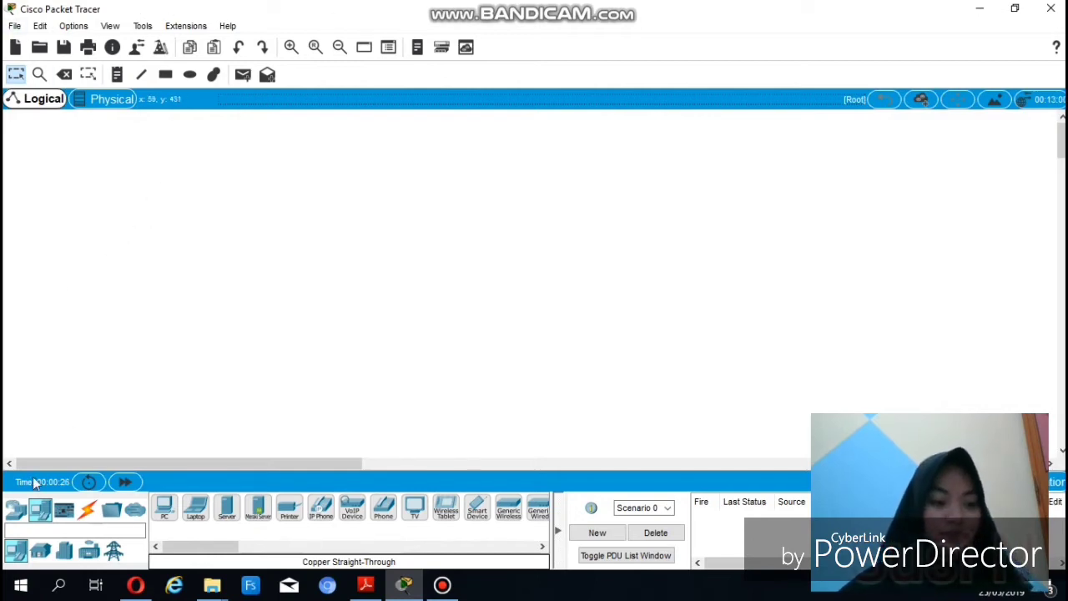
# Place a 4321 router in the logical workspace and two 2960 switches below it, one on either side
pyautogui.click(16, 519)
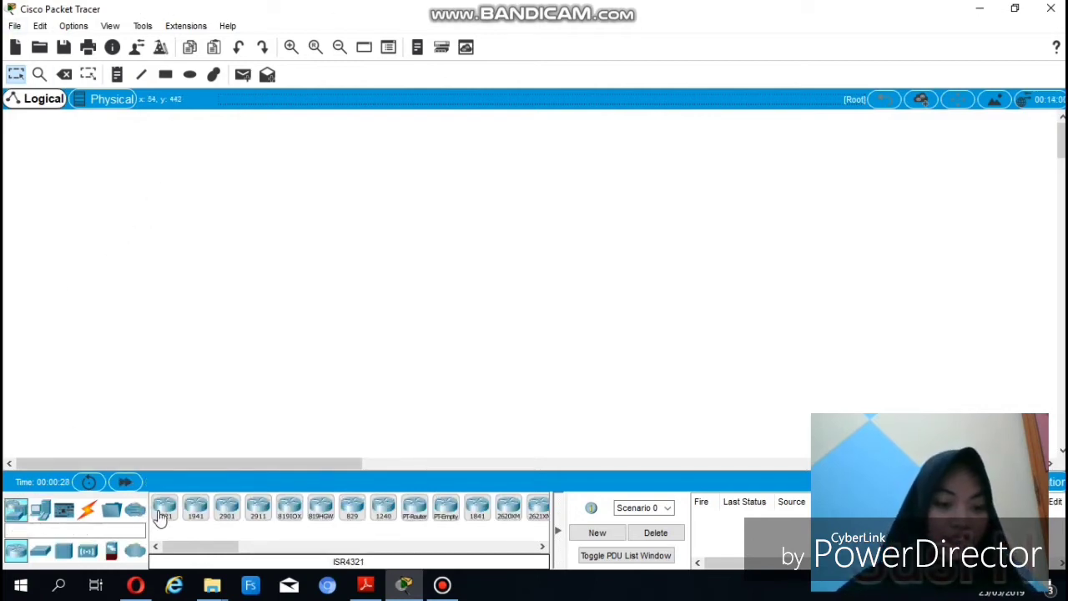
pyautogui.moveTo(163, 508); pyautogui.dragTo(519, 221)
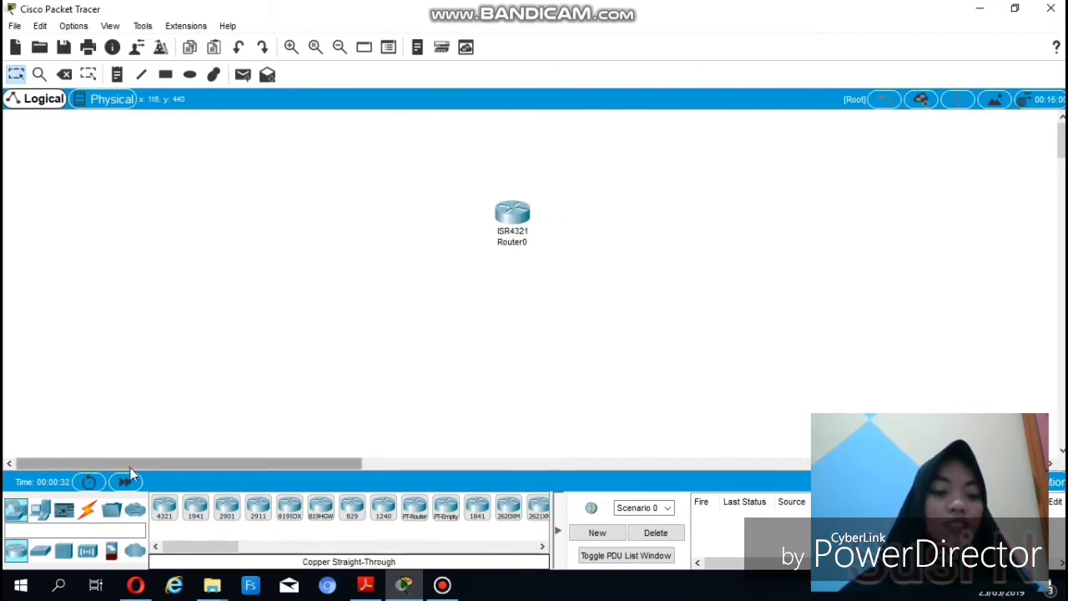
pyautogui.click(41, 554)
pyautogui.moveTo(165, 508); pyautogui.dragTo(305, 294)
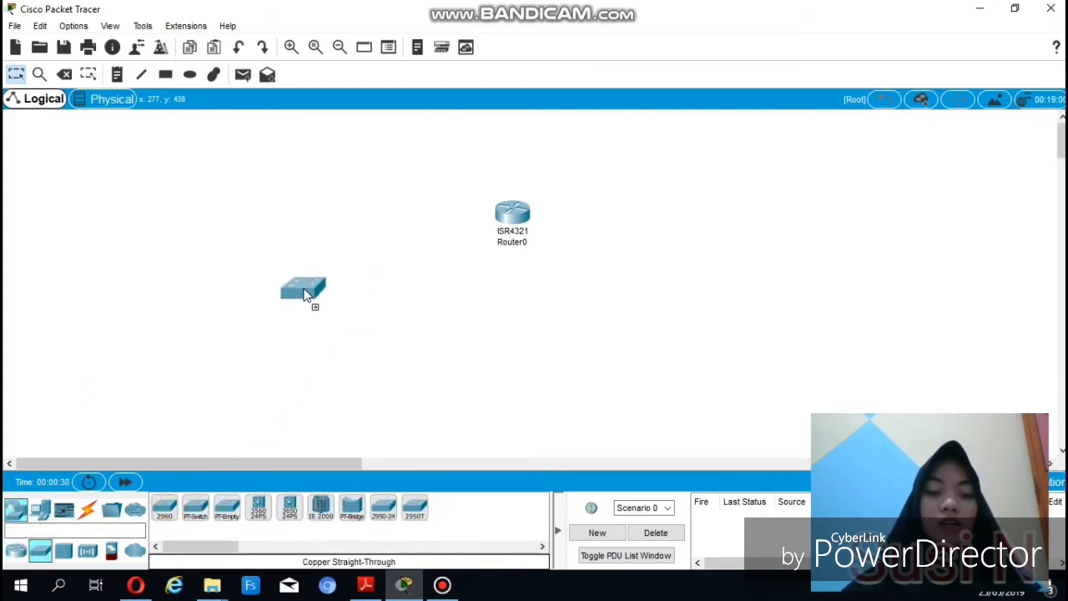
pyautogui.moveTo(158, 521); pyautogui.dragTo(705, 311)
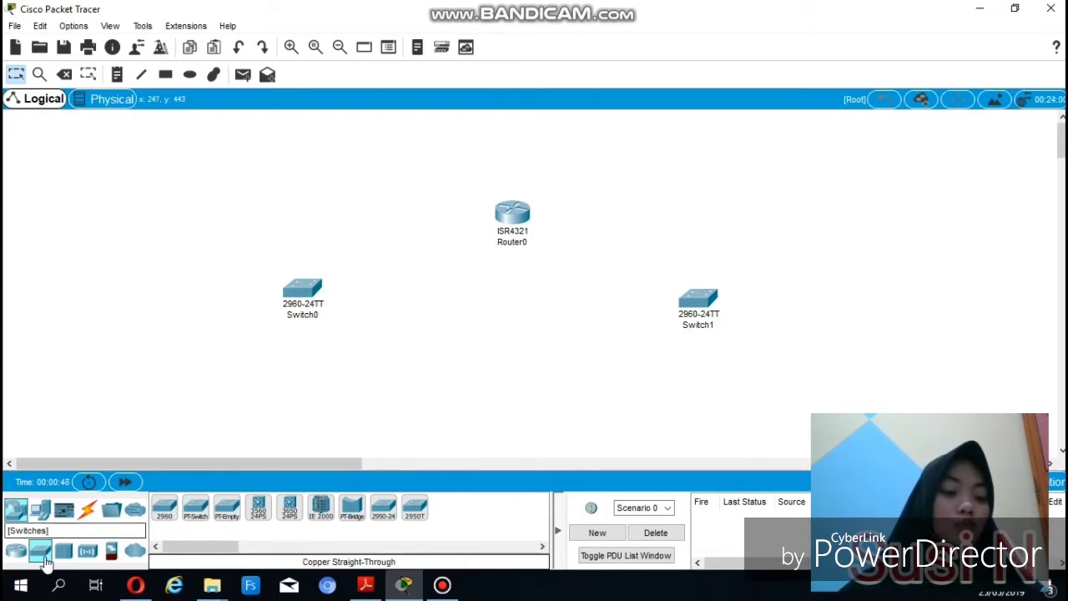
# Place ten PCs in two rows of five below Switch0 and align PC3 with its row
pyautogui.click(40, 509)
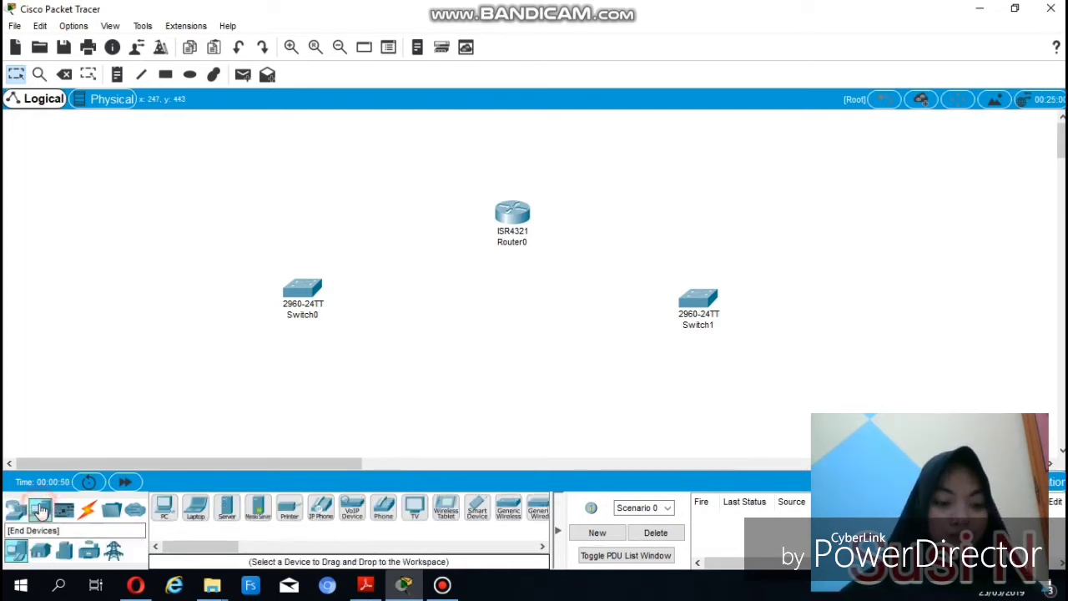
pyautogui.moveTo(163, 509); pyautogui.dragTo(183, 372)
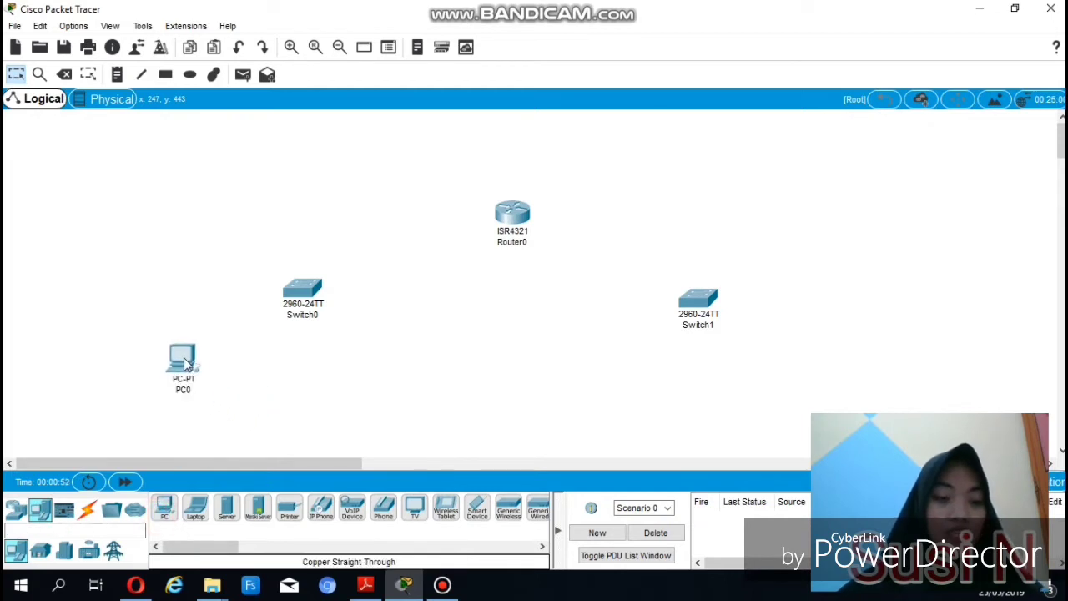
pyautogui.moveTo(163, 509); pyautogui.dragTo(256, 378)
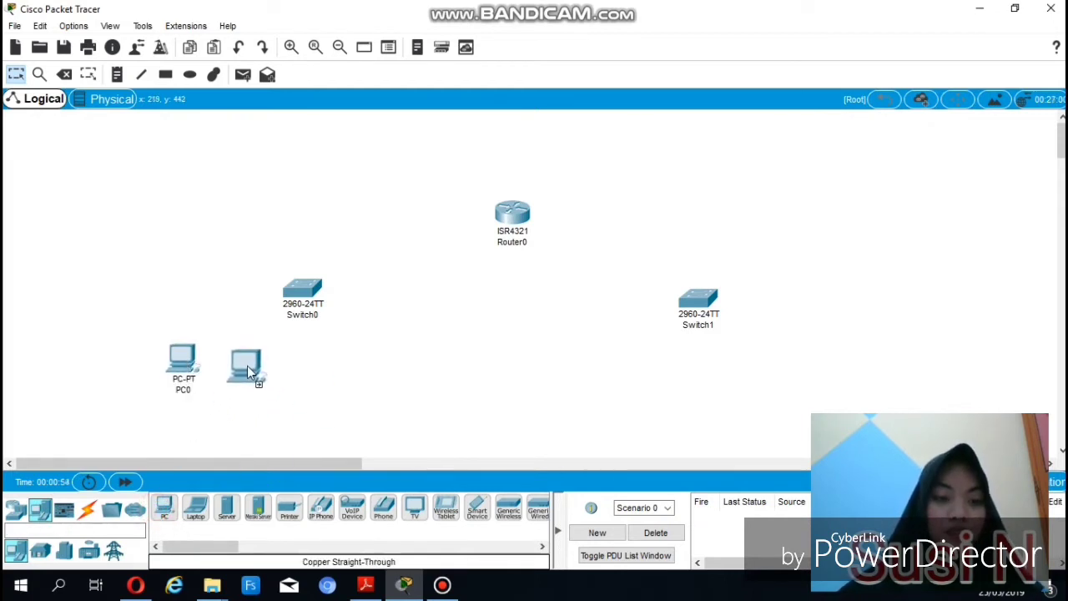
pyautogui.moveTo(164, 509); pyautogui.dragTo(301, 376)
pyautogui.moveTo(163, 509); pyautogui.dragTo(372, 376)
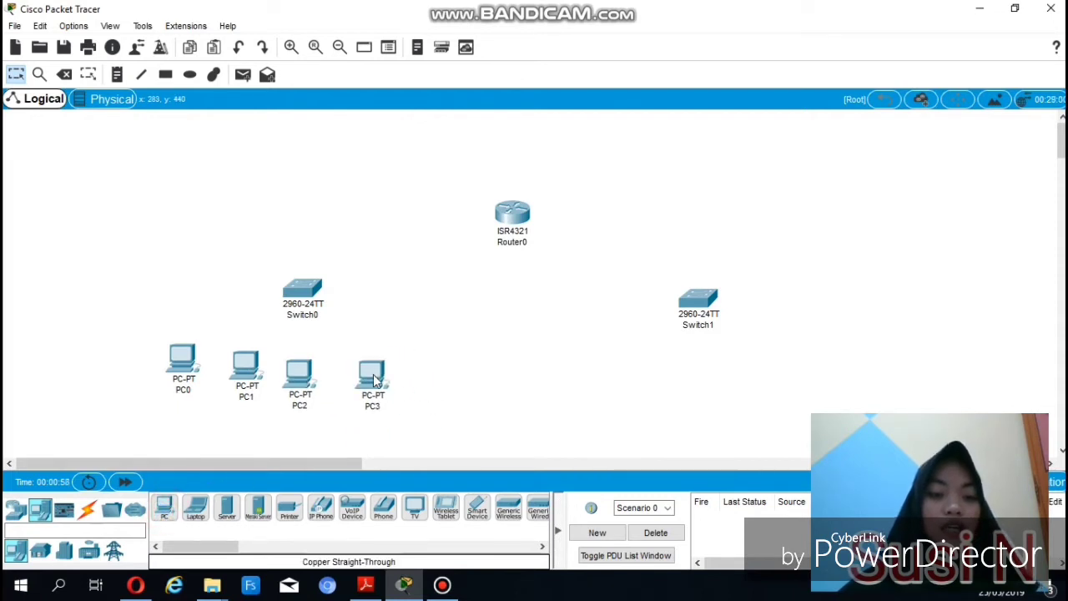
pyautogui.moveTo(164, 509); pyautogui.dragTo(357, 427)
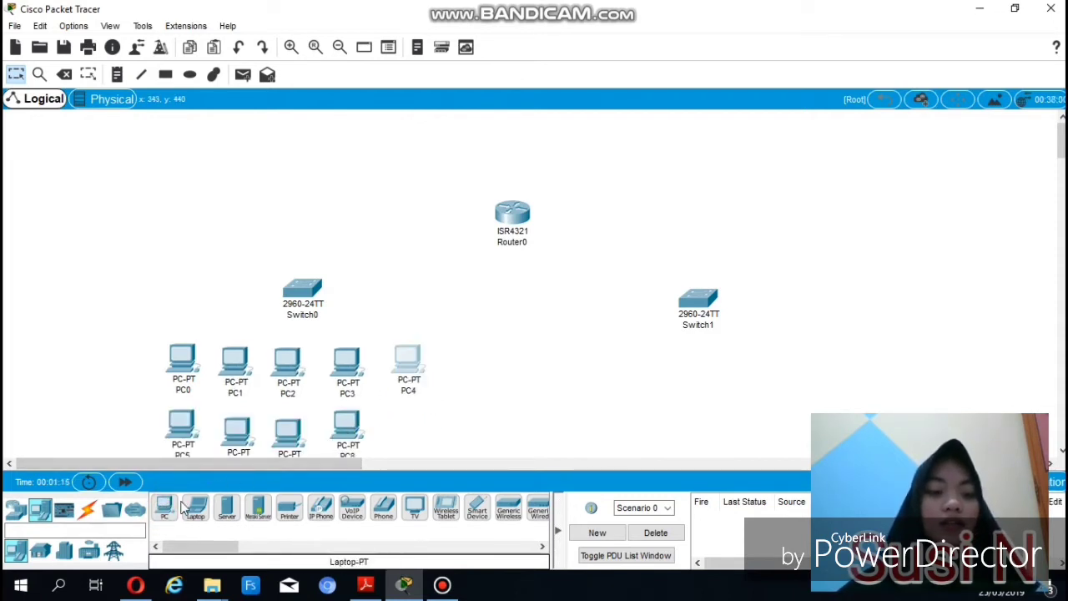
pyautogui.moveTo(163, 509); pyautogui.dragTo(411, 432)
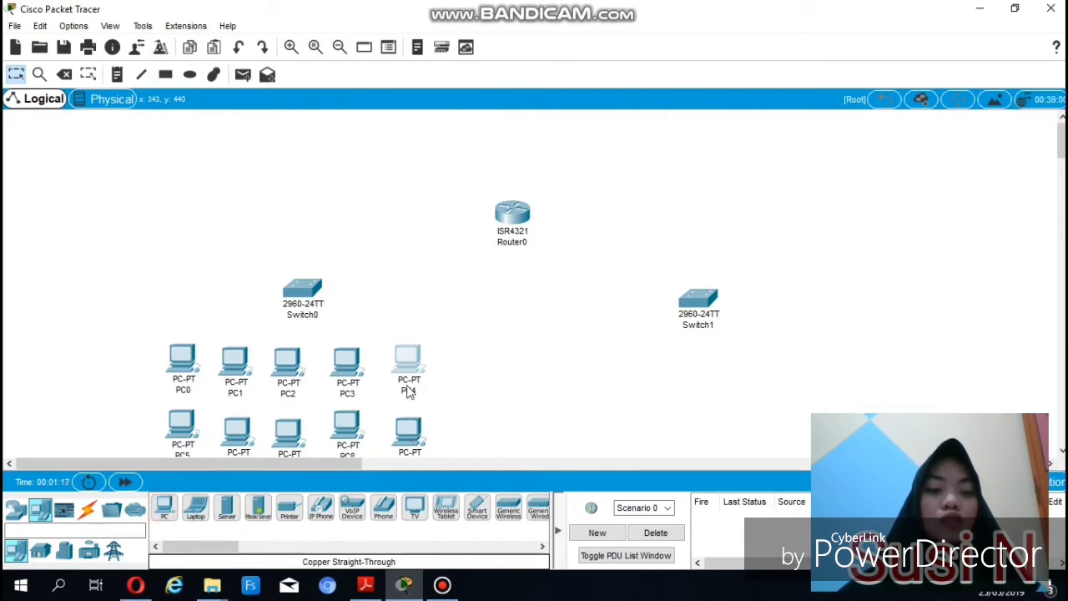
pyautogui.moveTo(353, 366); pyautogui.dragTo(356, 359)
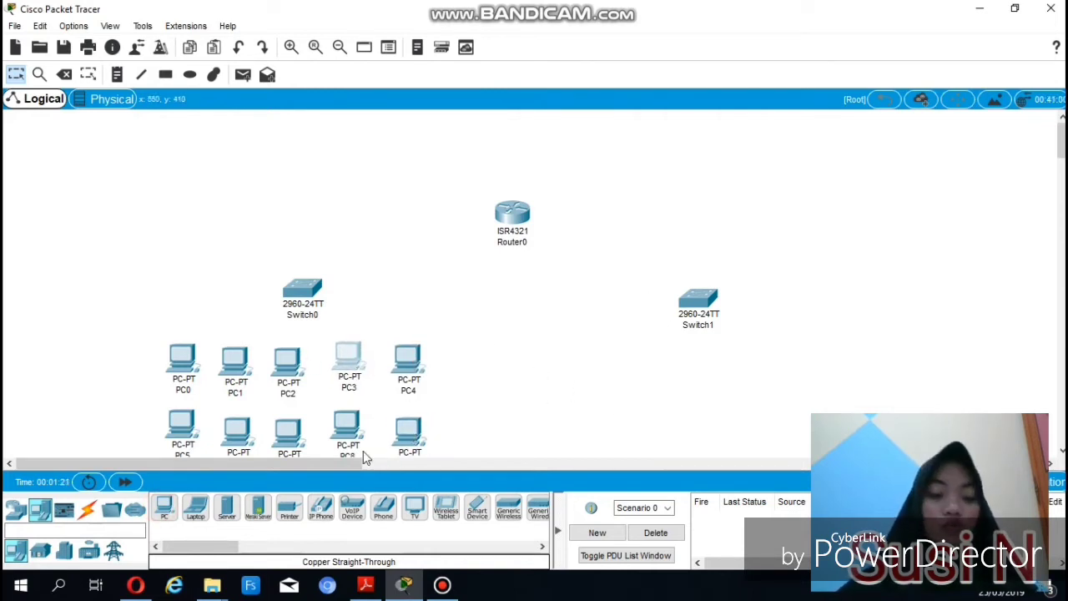
# Add one server on the outer side of Switch0 and another on the outer side of Switch1
pyautogui.click(226, 512)
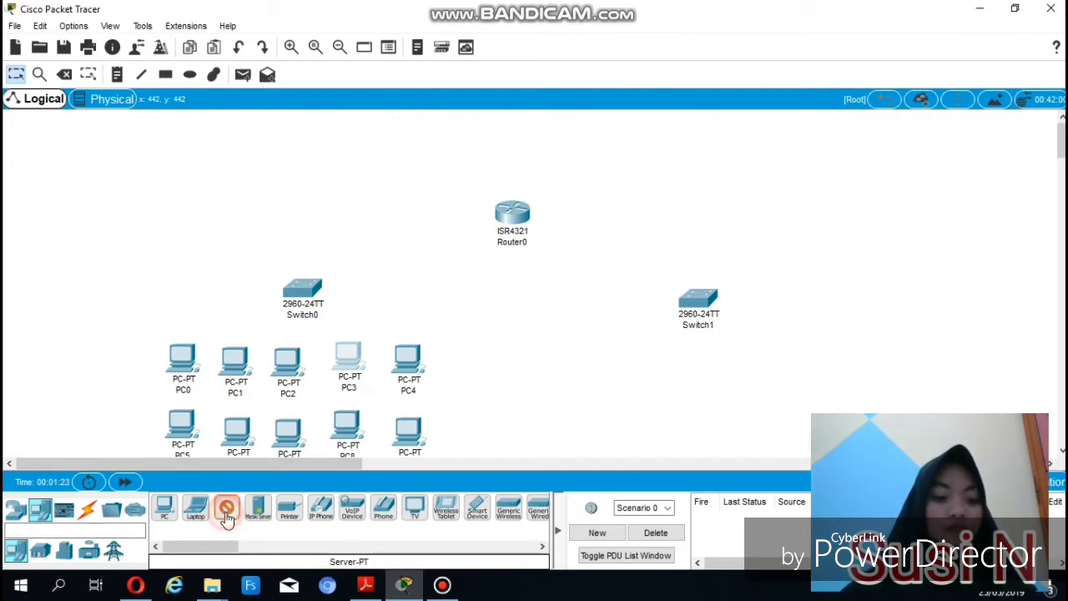
pyautogui.click(141, 281)
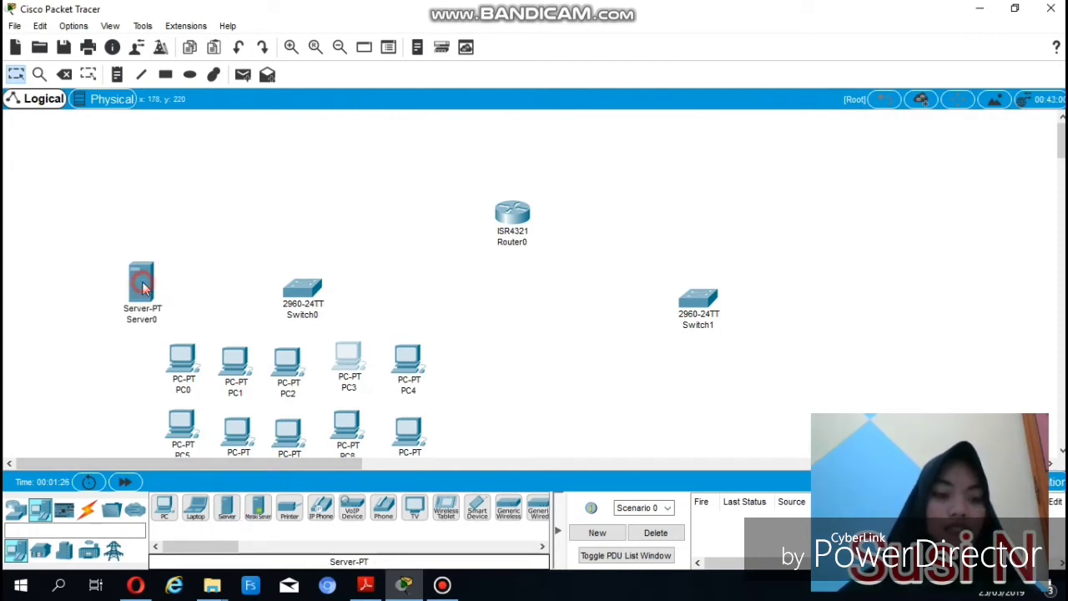
pyautogui.click(229, 513)
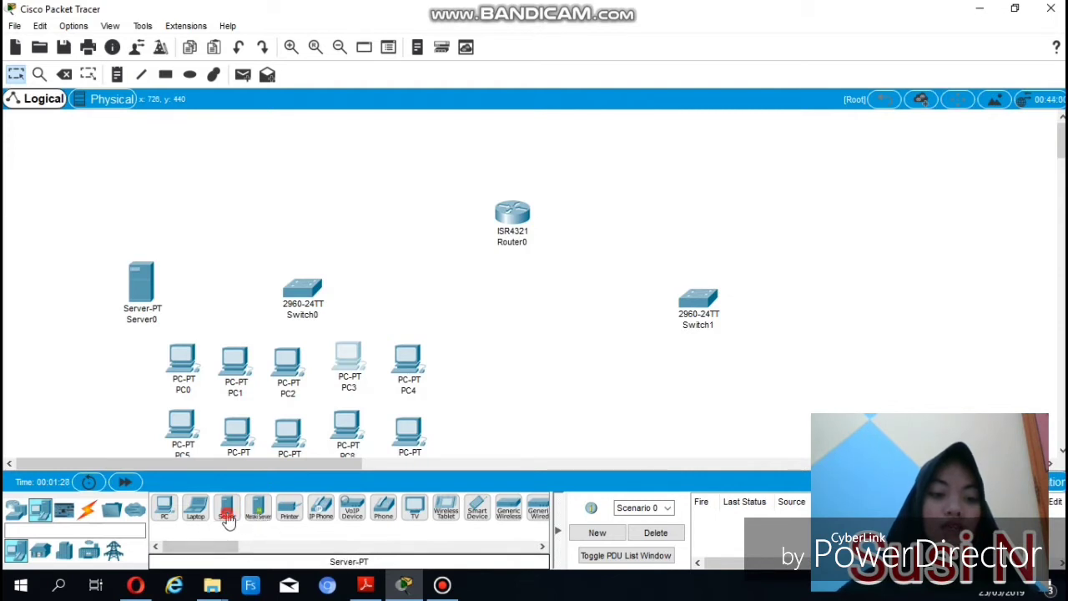
pyautogui.click(818, 289)
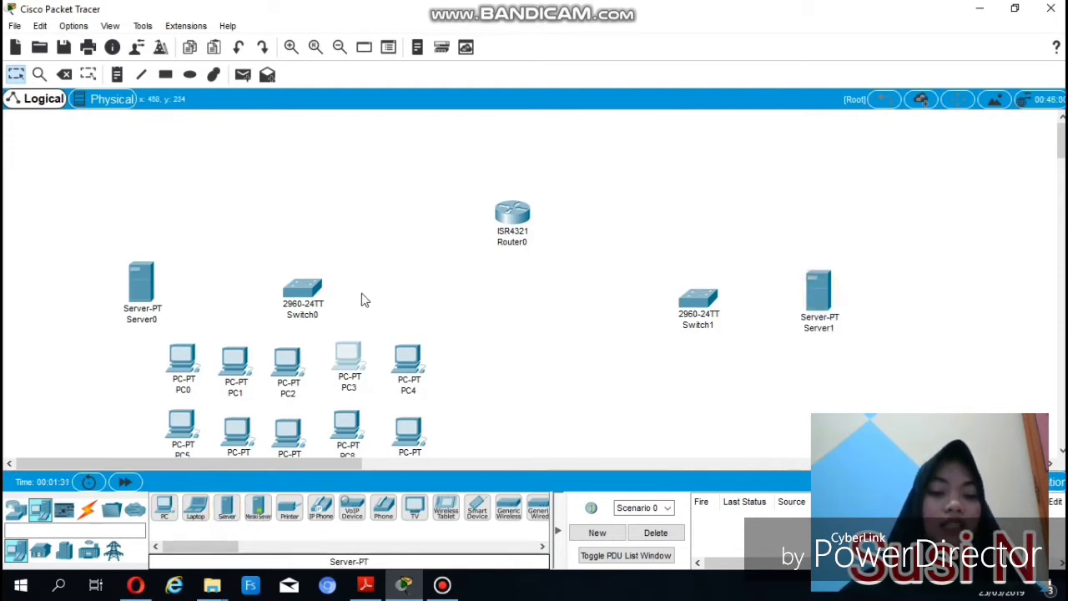
# Connect Switch0 FastEthernet0/1 to Server0 FastEthernet0 with a copper straight-through cable
pyautogui.click(87, 509)
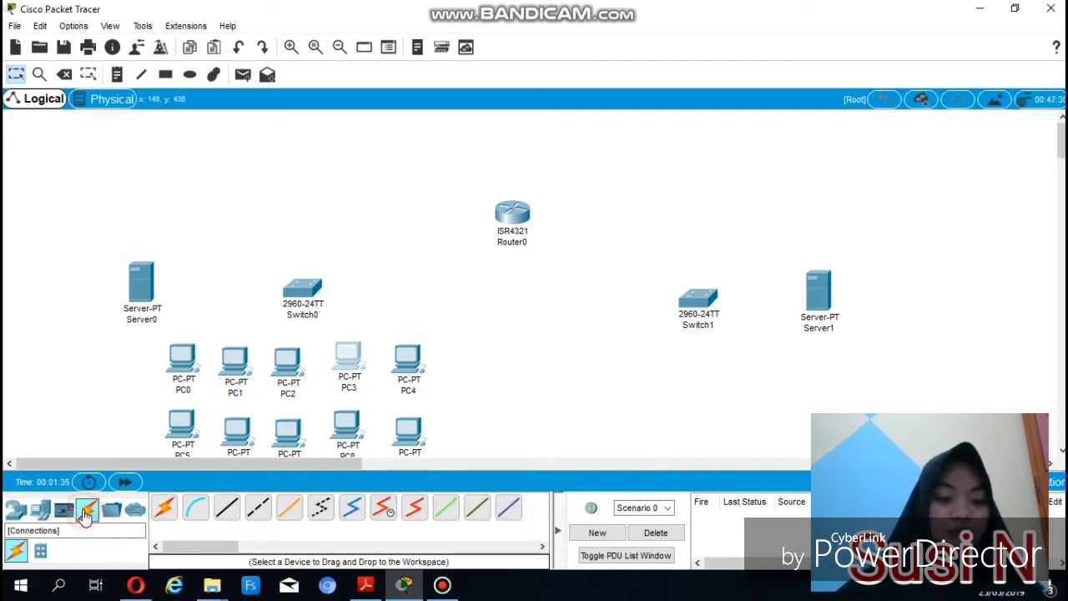
pyautogui.click(222, 516)
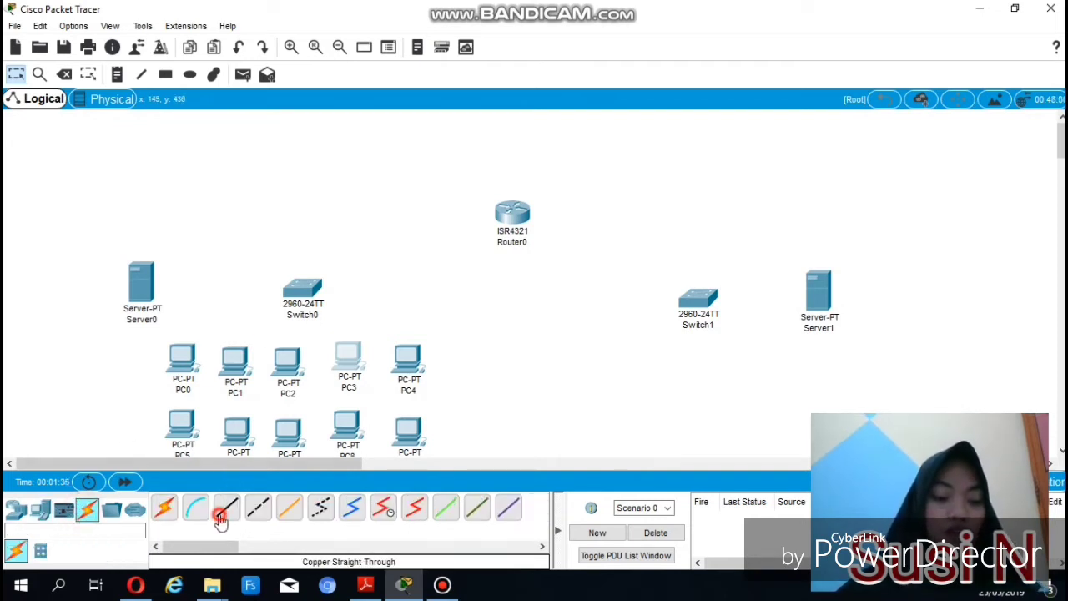
pyautogui.click(302, 292)
pyautogui.click(381, 28)
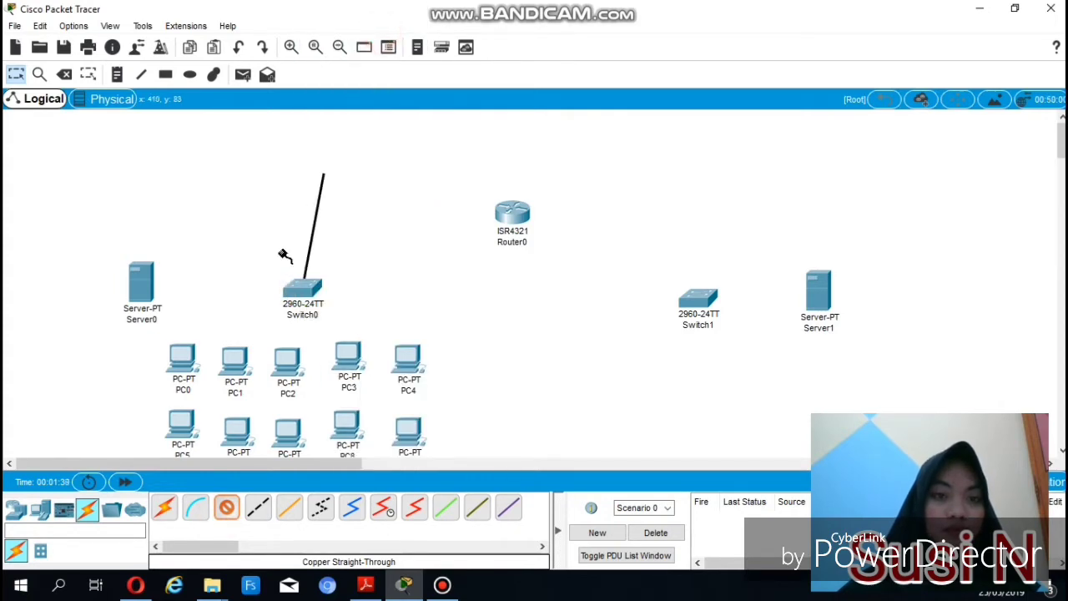
pyautogui.click(140, 284)
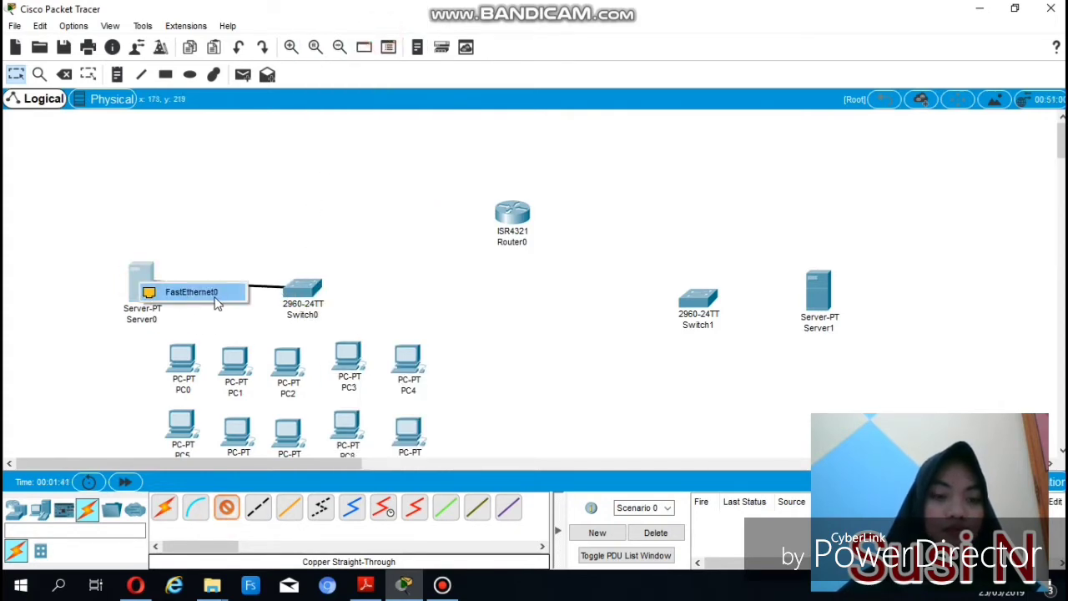
pyautogui.click(209, 294)
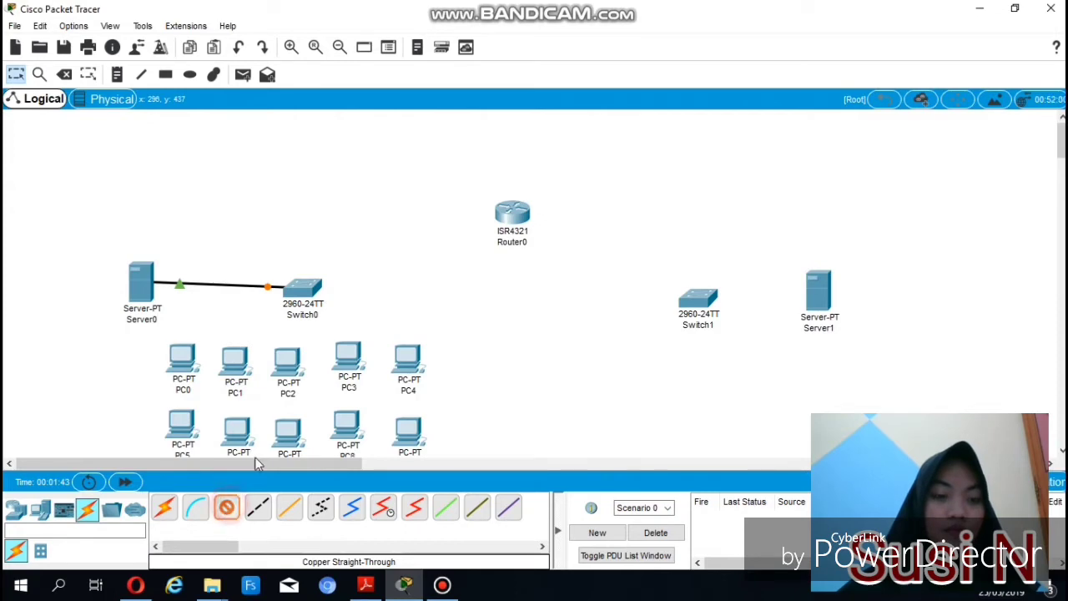
# Cable Switch0 FastEthernet0/2 to PC0 FastEthernet0 with copper straight-through
pyautogui.click(297, 283)
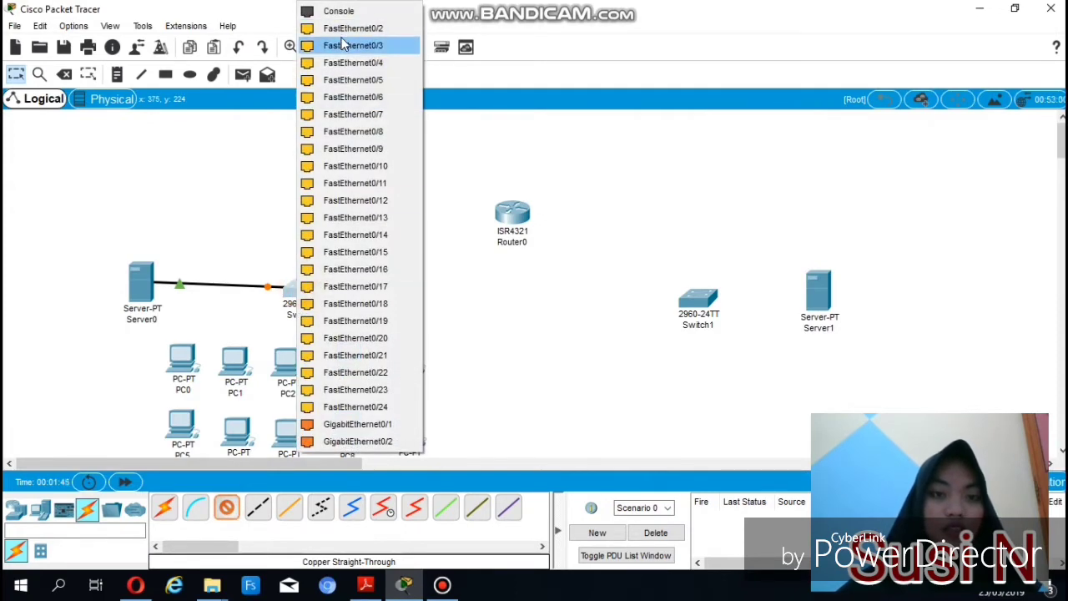
pyautogui.click(344, 45)
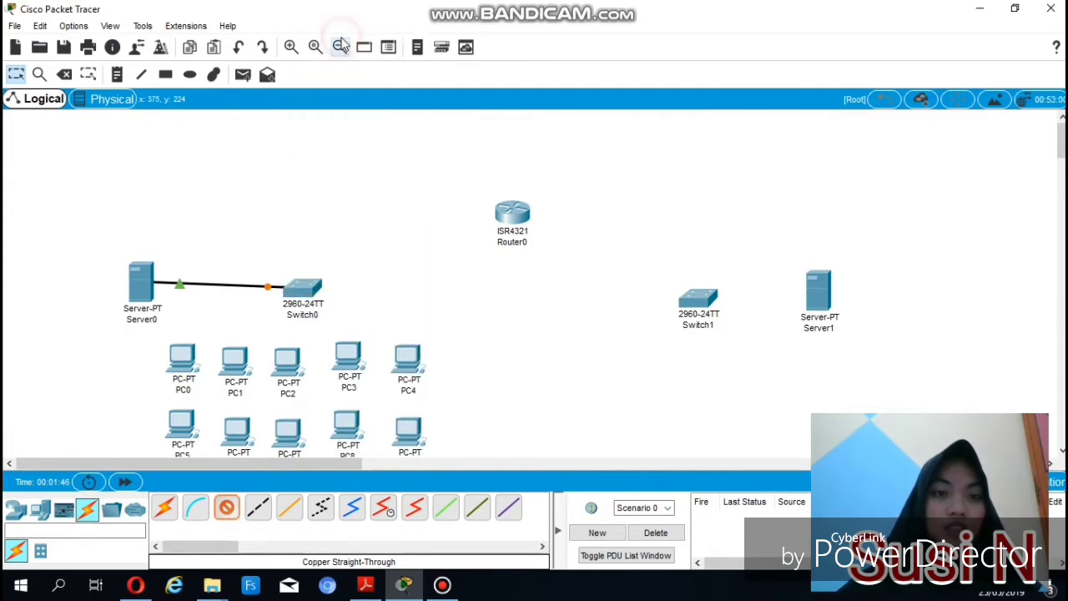
pyautogui.click(304, 293)
pyautogui.click(369, 29)
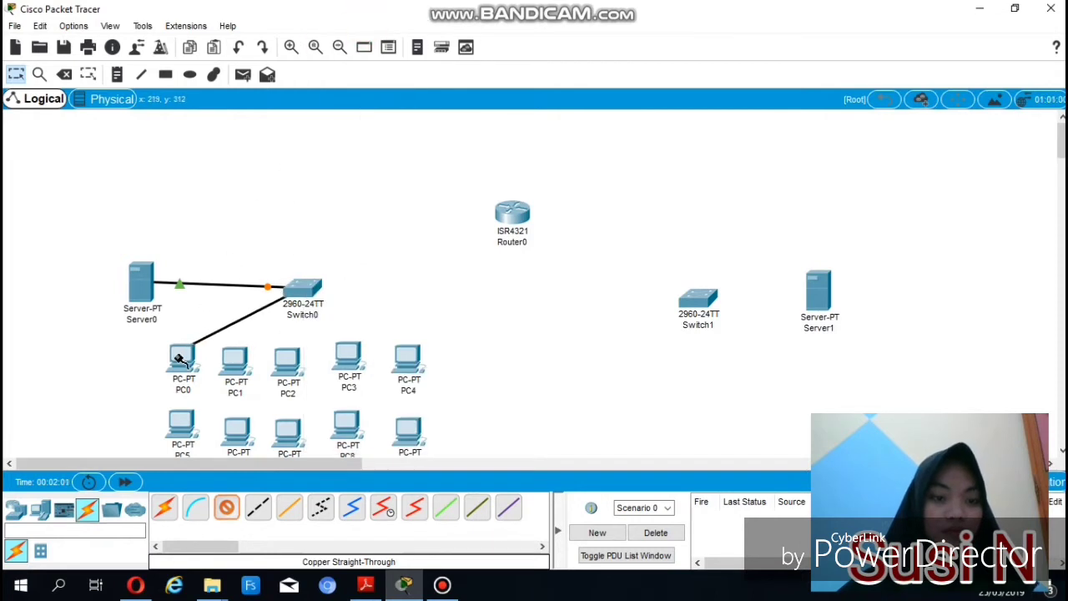
pyautogui.click(181, 353)
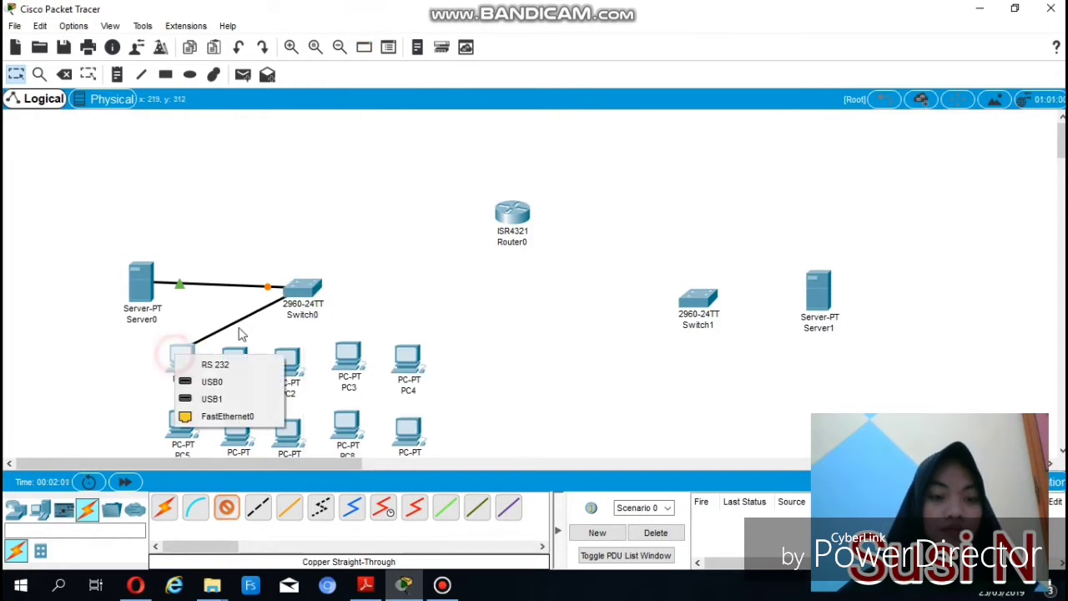
pyautogui.click(232, 416)
# Link Switch0 FastEthernet0/3 to PC1 FastEthernet0 using a copper straight-through cable
pyautogui.click(226, 507)
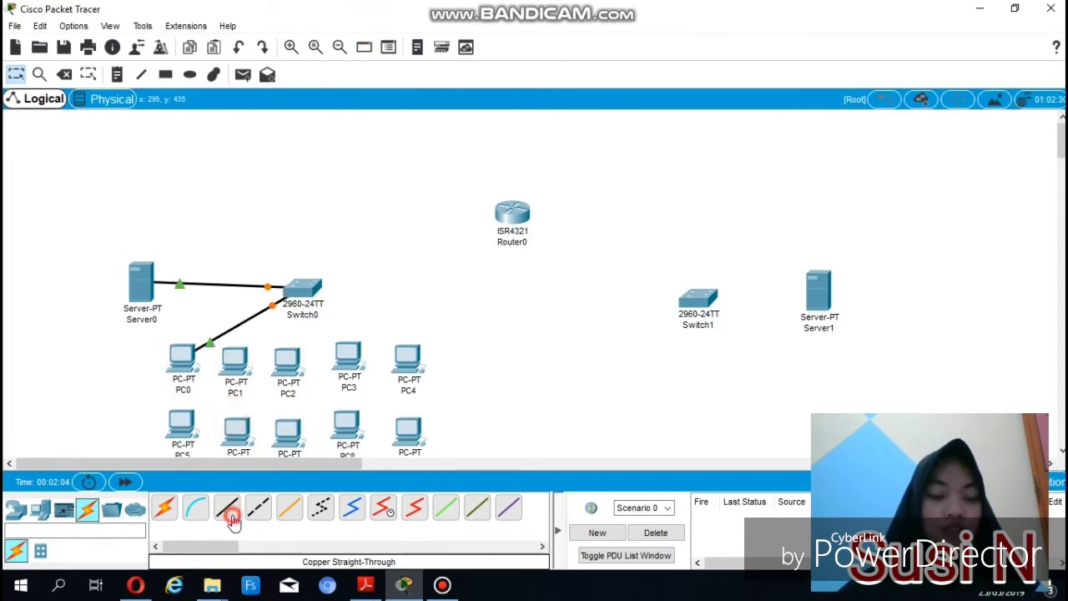
pyautogui.click(305, 286)
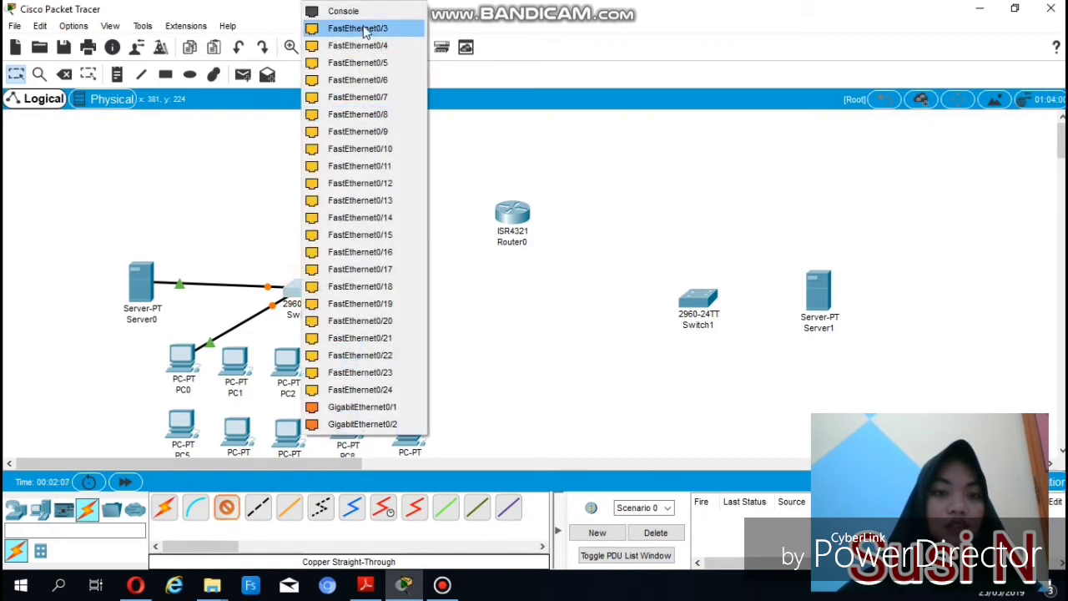
pyautogui.click(363, 29)
pyautogui.click(235, 358)
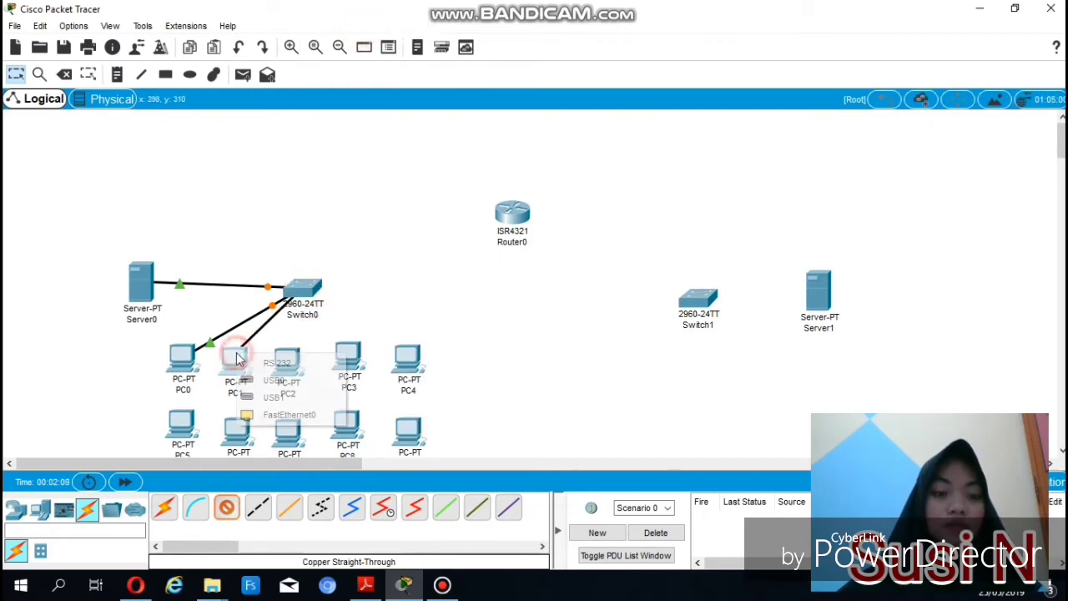
pyautogui.click(279, 414)
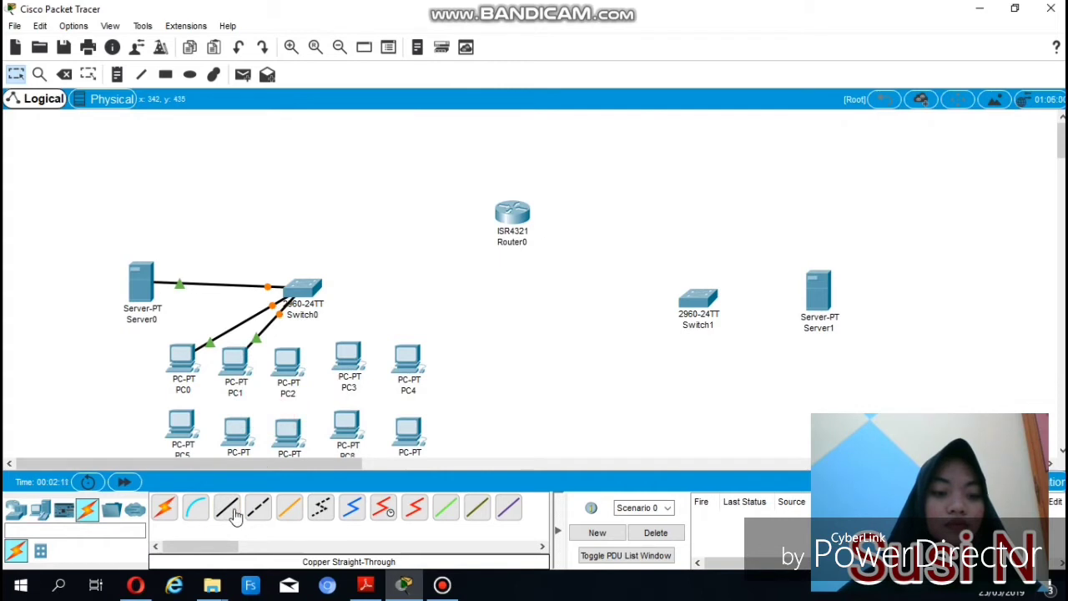
# Connect Switch0 FastEthernet0/4 to PC2 FastEthernet0 with a copper straight-through cable
pyautogui.click(305, 285)
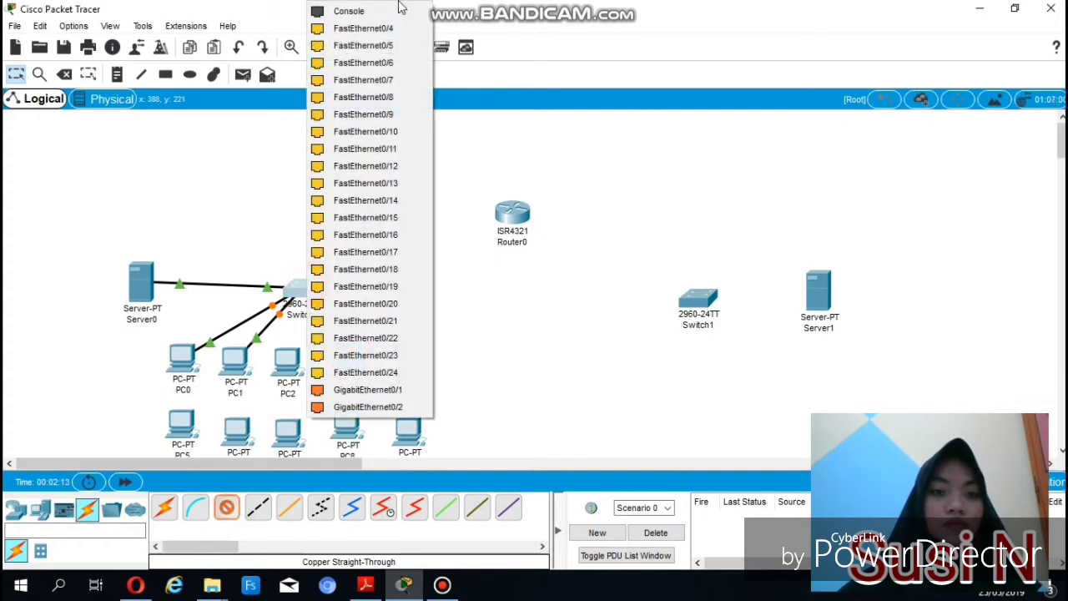
pyautogui.click(377, 28)
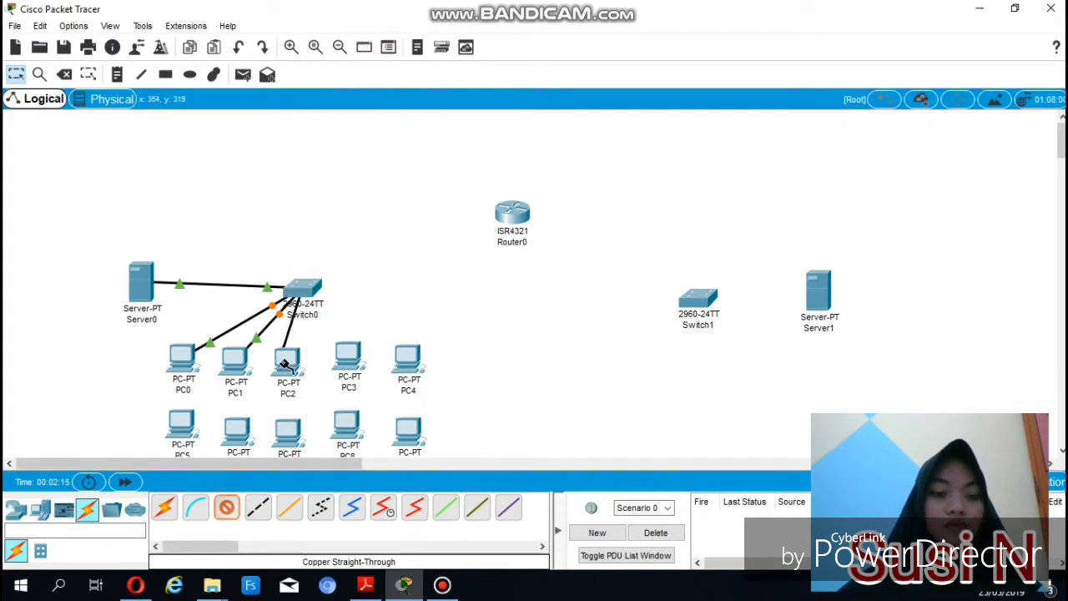
pyautogui.click(283, 361)
pyautogui.click(313, 423)
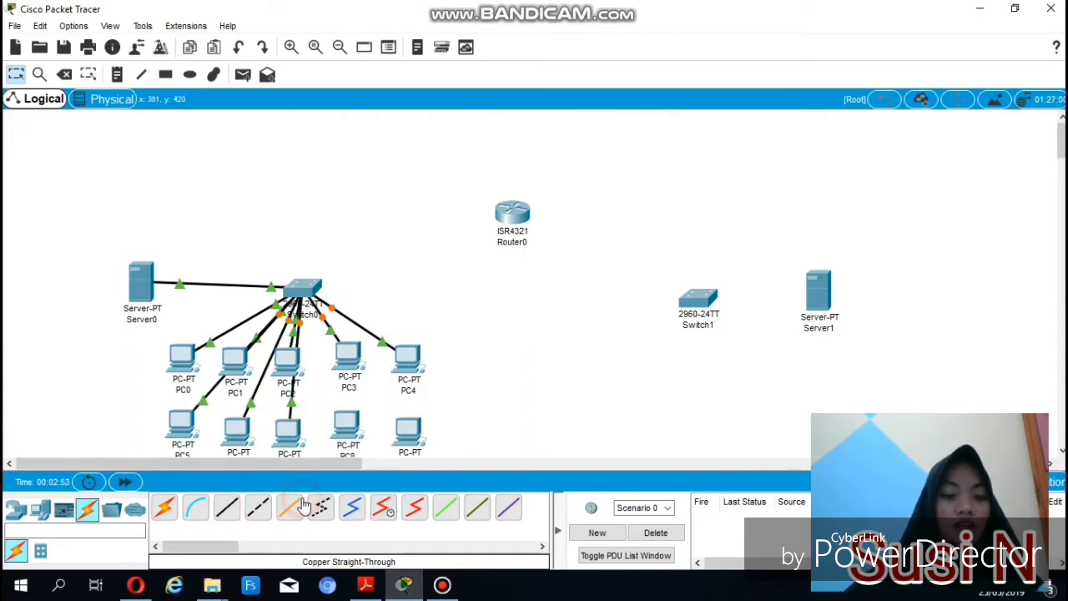
# Connect Switch0 to the FastEthernet0 port of PC8, the fourth PC in the lower row, with copper straight-through
pyautogui.click(301, 287)
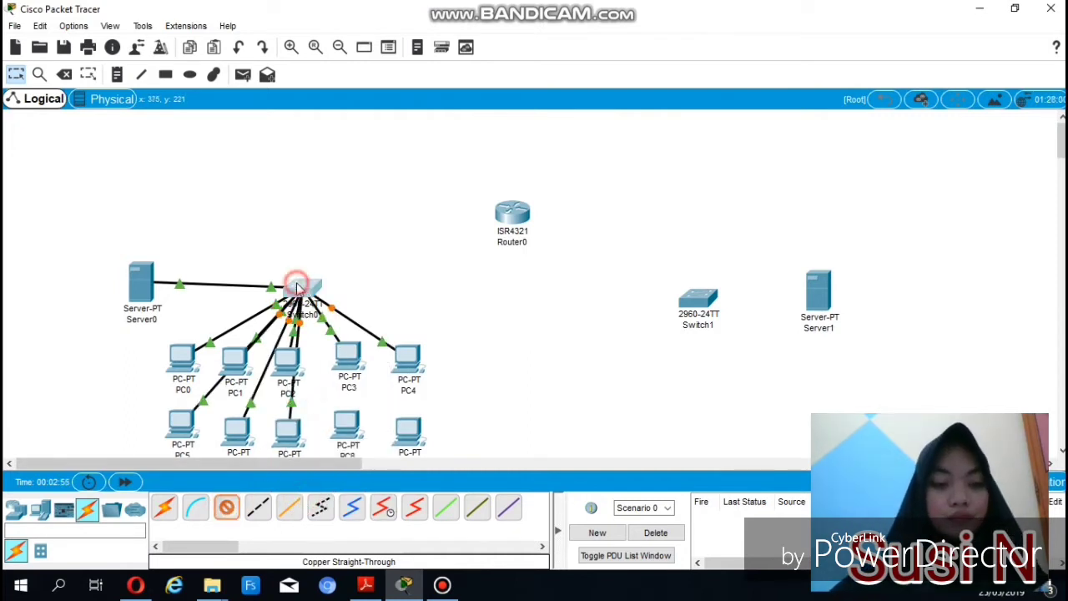
pyautogui.click(367, 315)
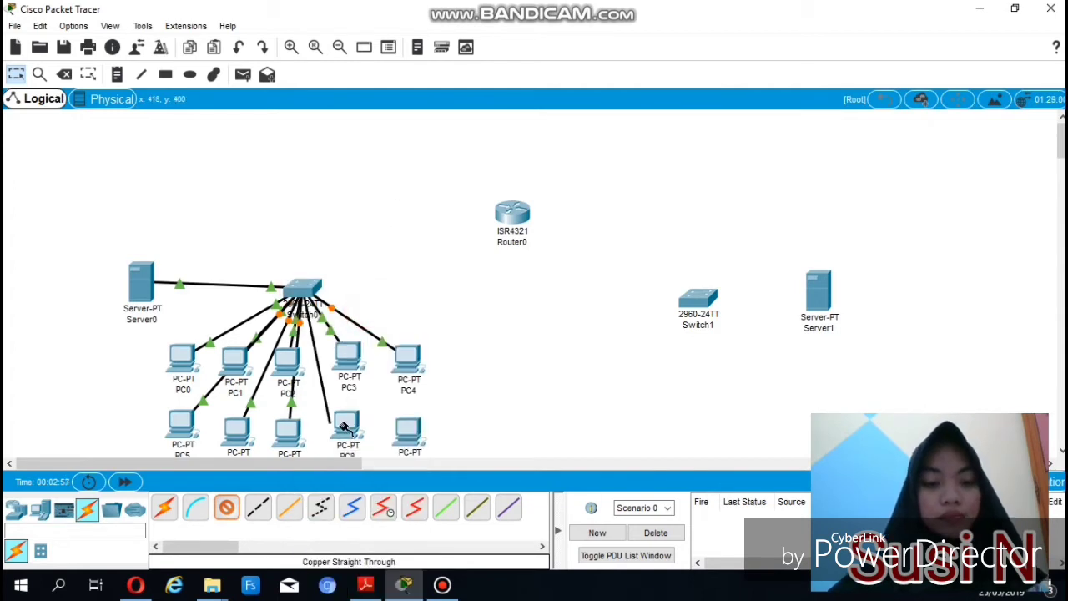
pyautogui.click(346, 424)
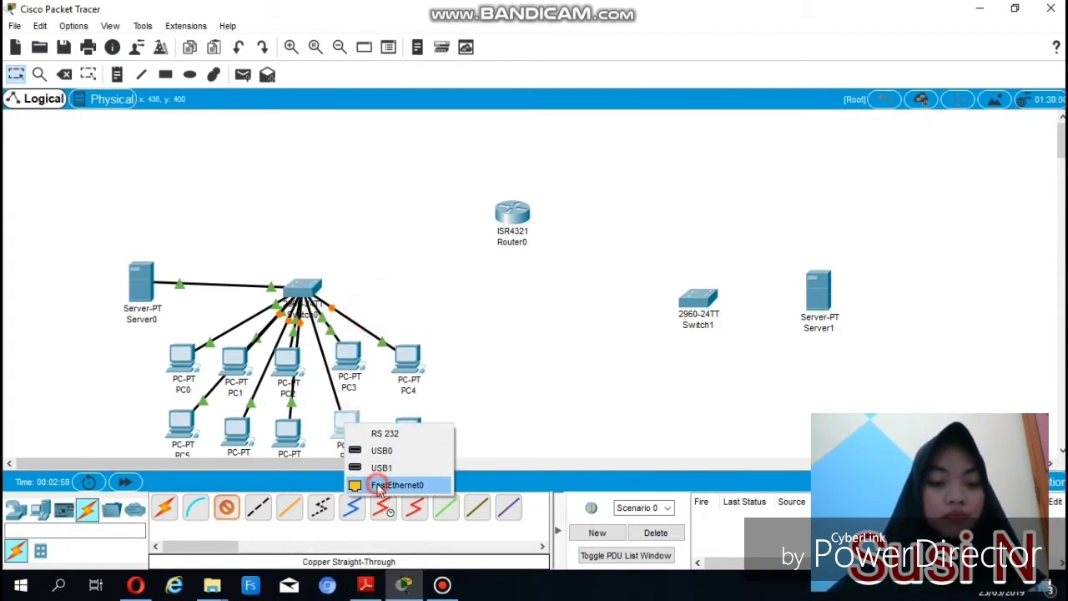
pyautogui.click(384, 484)
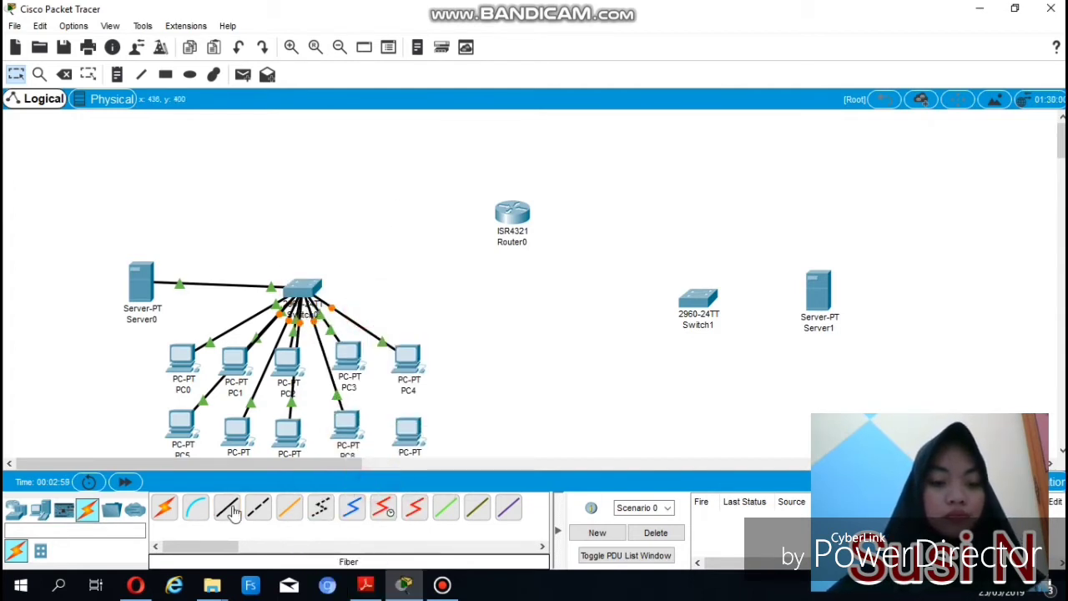
# Connect Switch0 to the FastEthernet0 port of the fifth PC in the lower row with copper straight-through
pyautogui.click(302, 283)
pyautogui.click(346, 310)
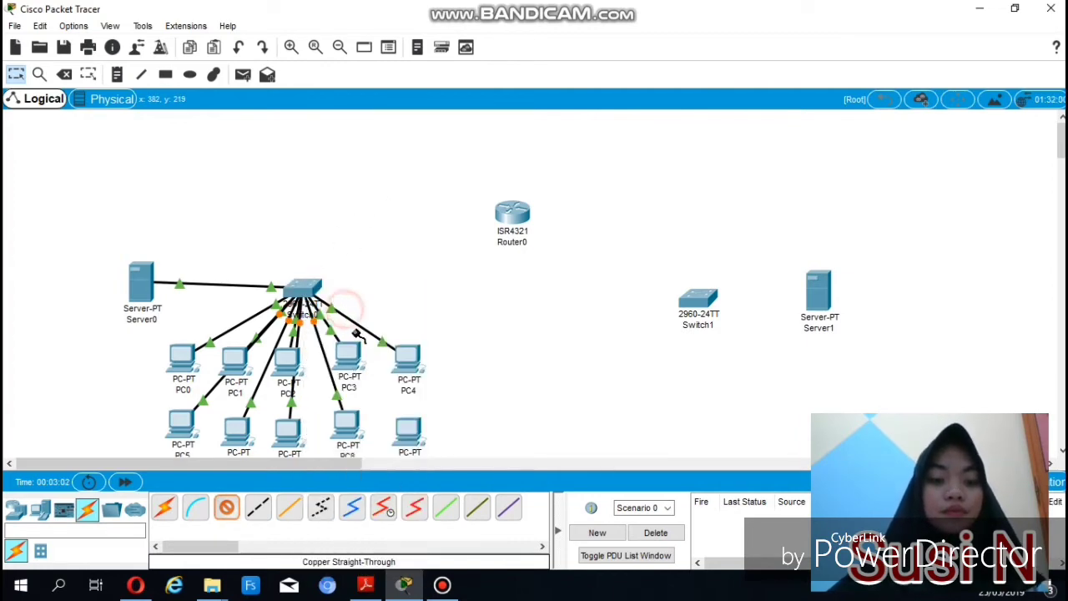
pyautogui.click(407, 435)
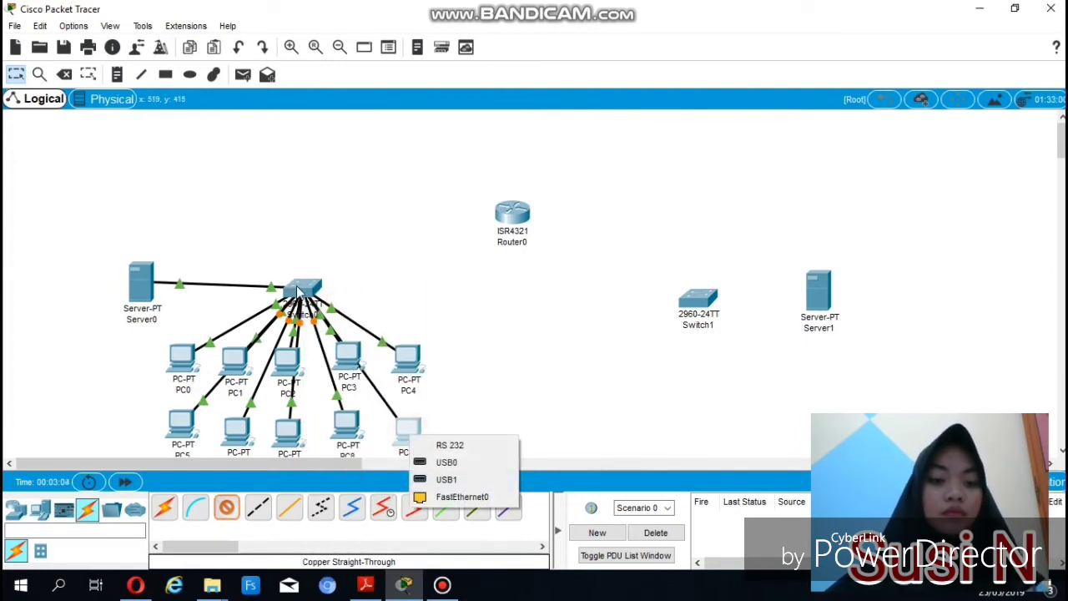
pyautogui.click(466, 497)
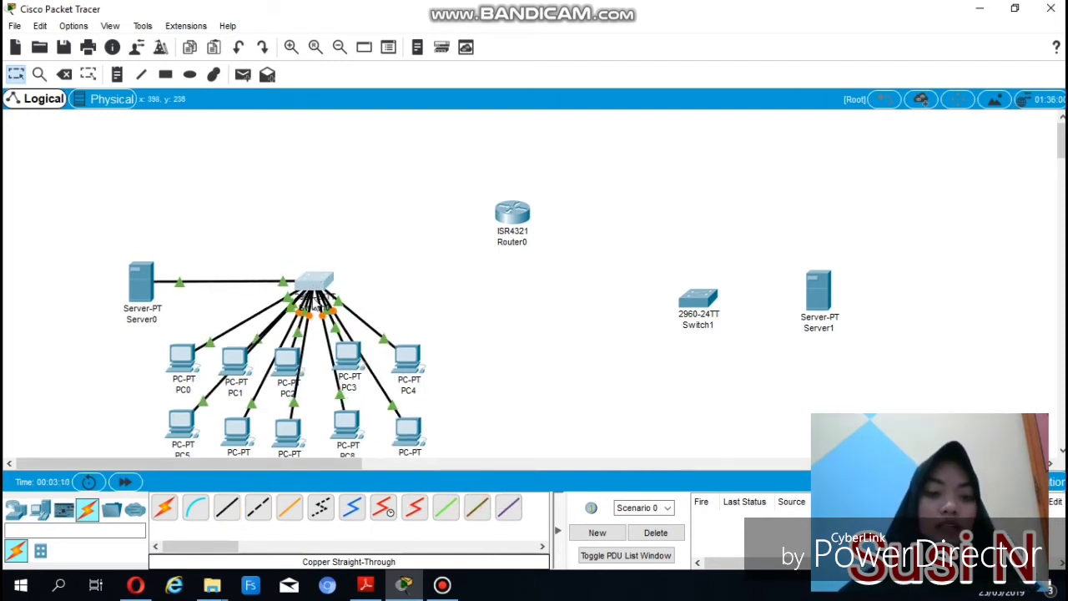
# Cable Switch0 to Router0's GigabitEthernet0/0/0 port with copper straight-through
pyautogui.click(224, 513)
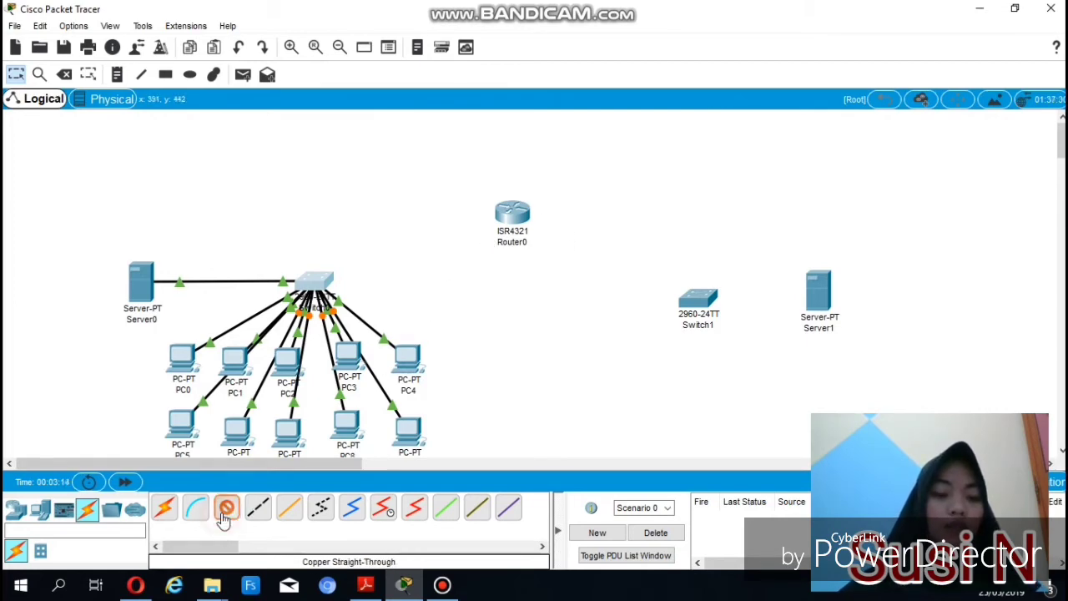
pyautogui.click(319, 278)
pyautogui.click(390, 302)
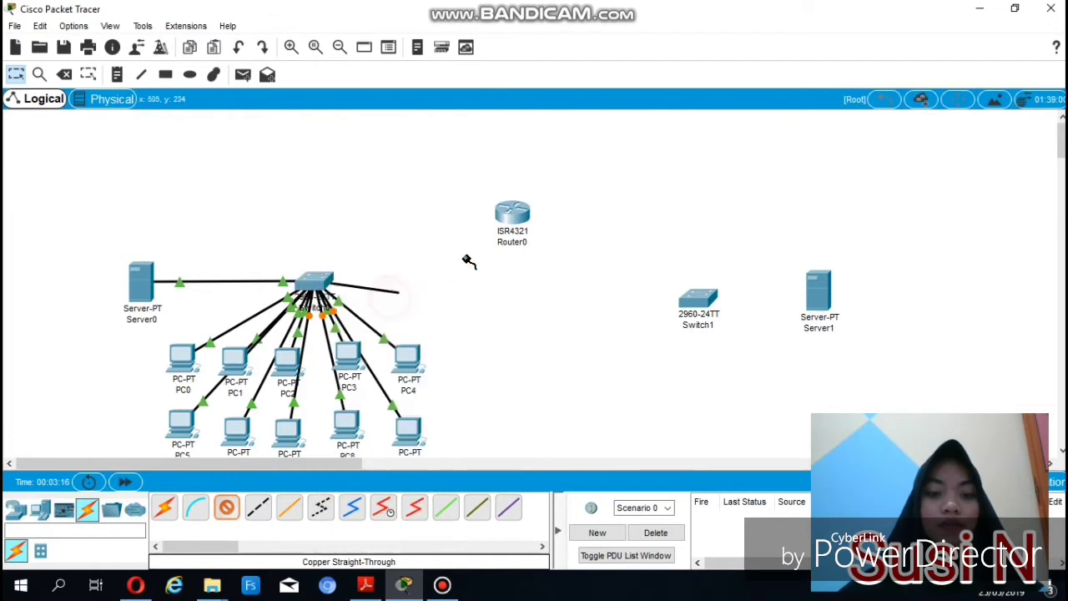
pyautogui.click(508, 215)
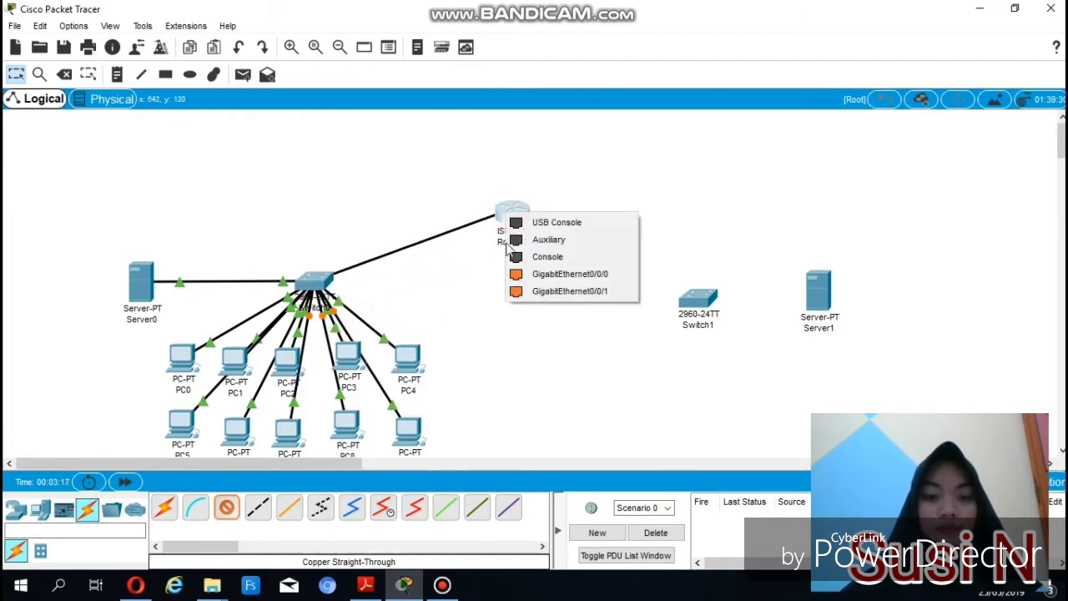
pyautogui.click(546, 279)
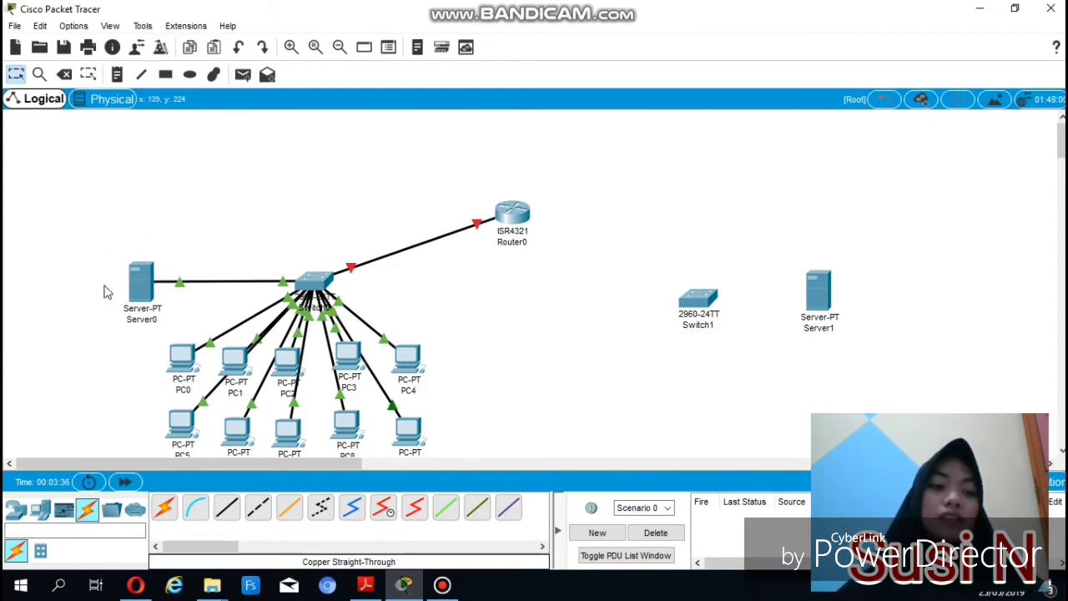
# Place the note 192.168.10.1 beside Server0 and the note 172.16.10.1 beside Server1
pyautogui.click(118, 75)
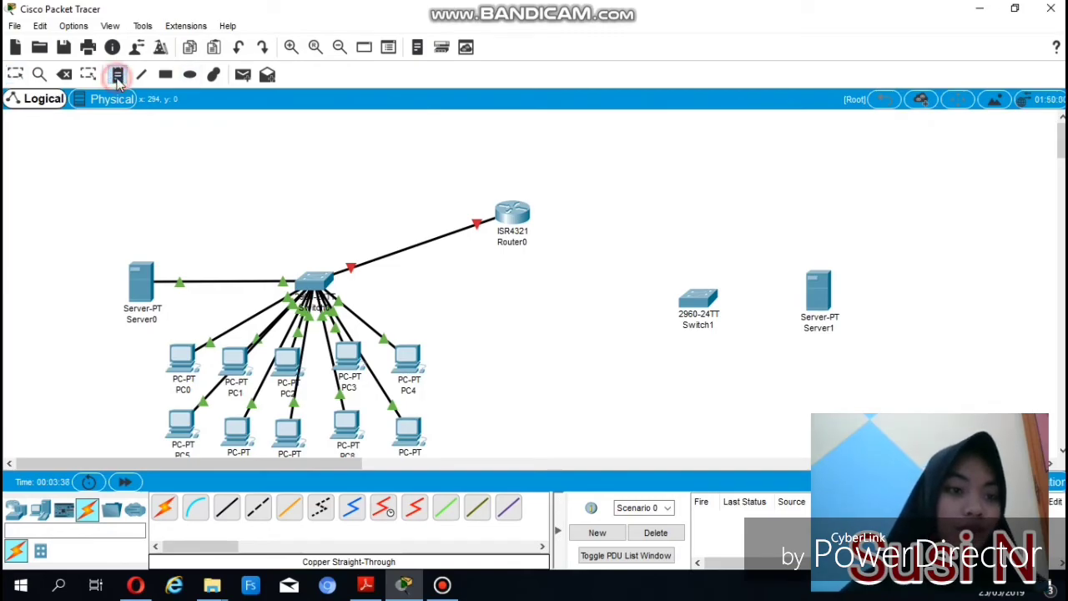
pyautogui.click(83, 278)
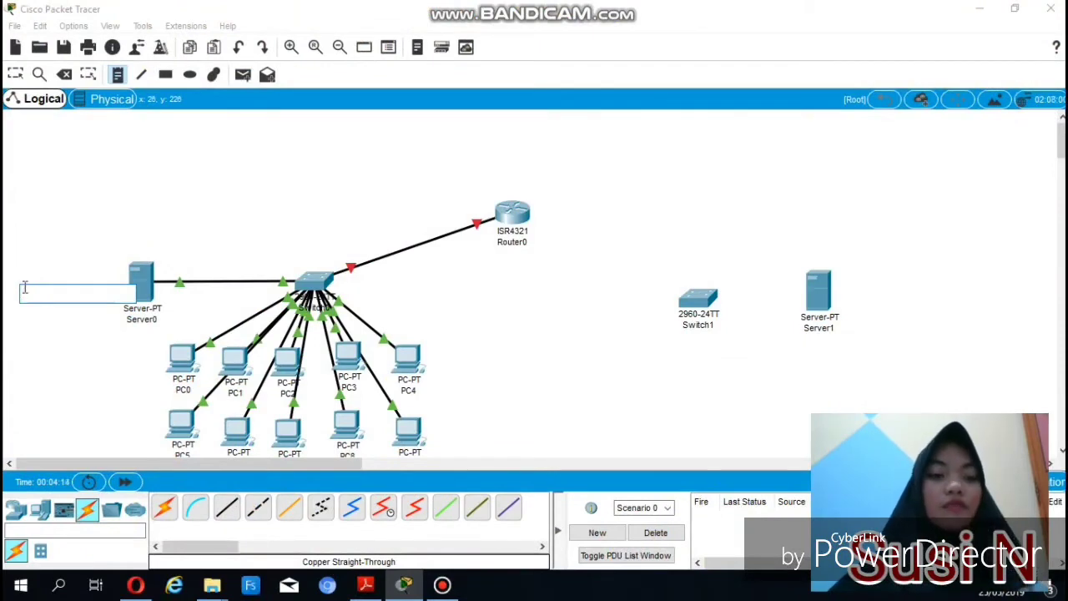
pyautogui.write('192.168.10.1')
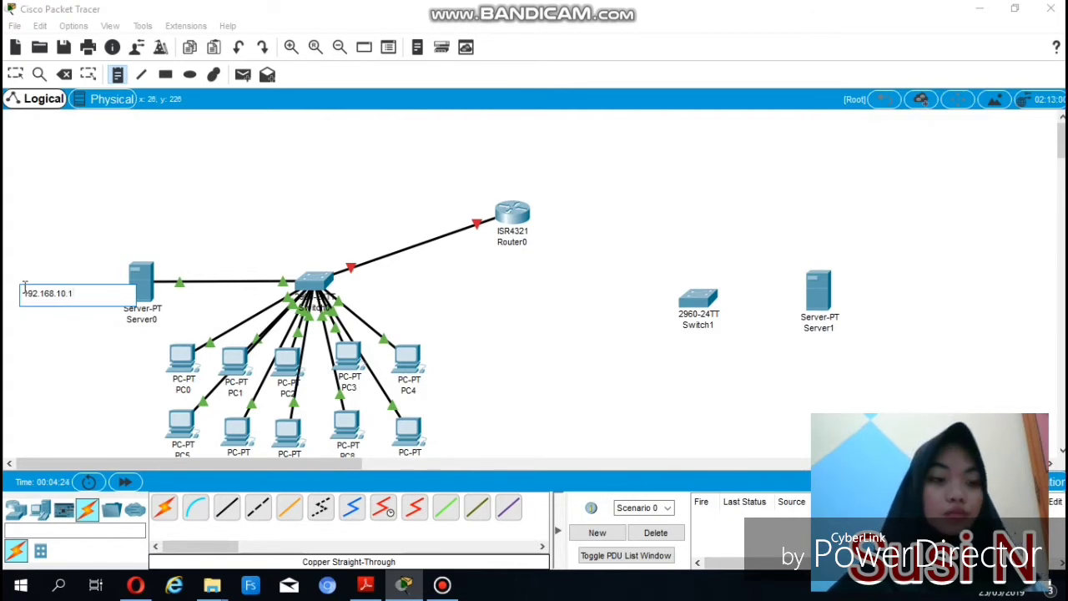
pyautogui.click(225, 244)
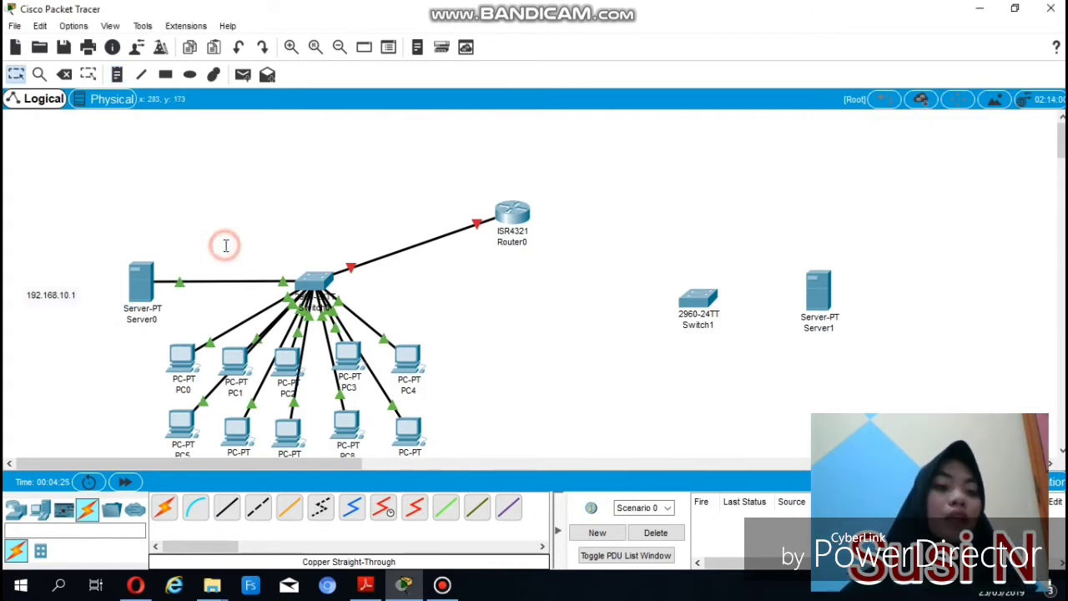
pyautogui.click(877, 307)
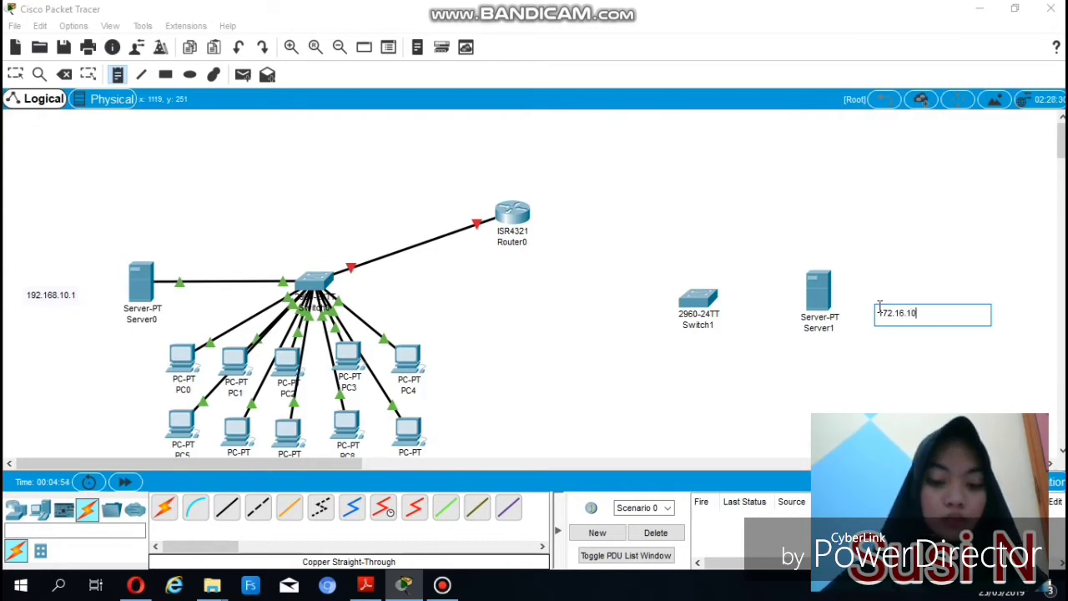
pyautogui.click(929, 272)
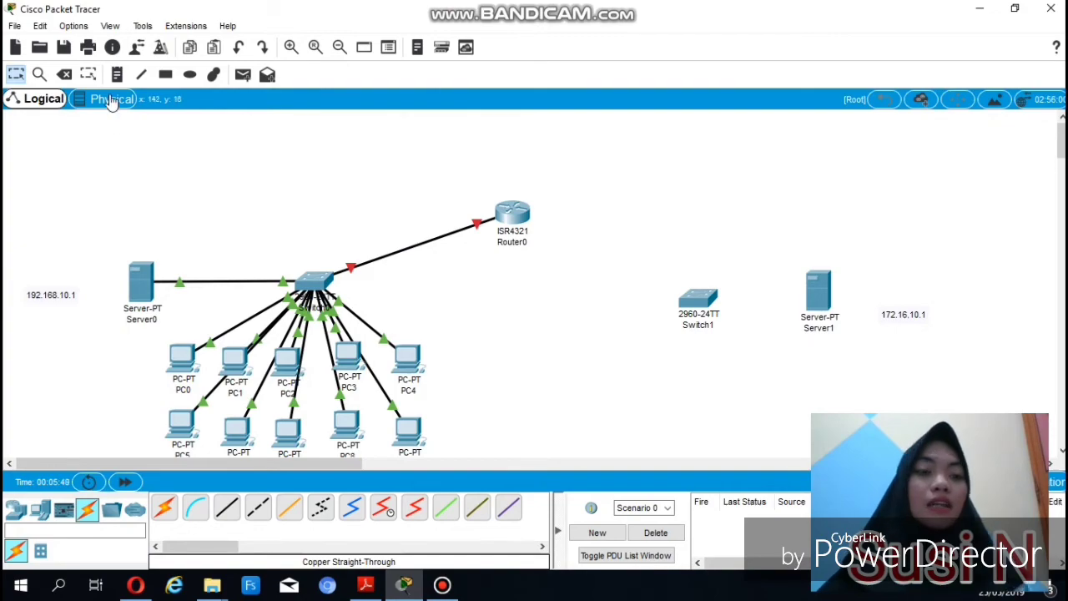
# Add the notes "0/0 : 192.168.10.254" on the Switch0 side of Router0 and "0/1 :172.16.10.254" on its Switch1 side
pyautogui.click(119, 74)
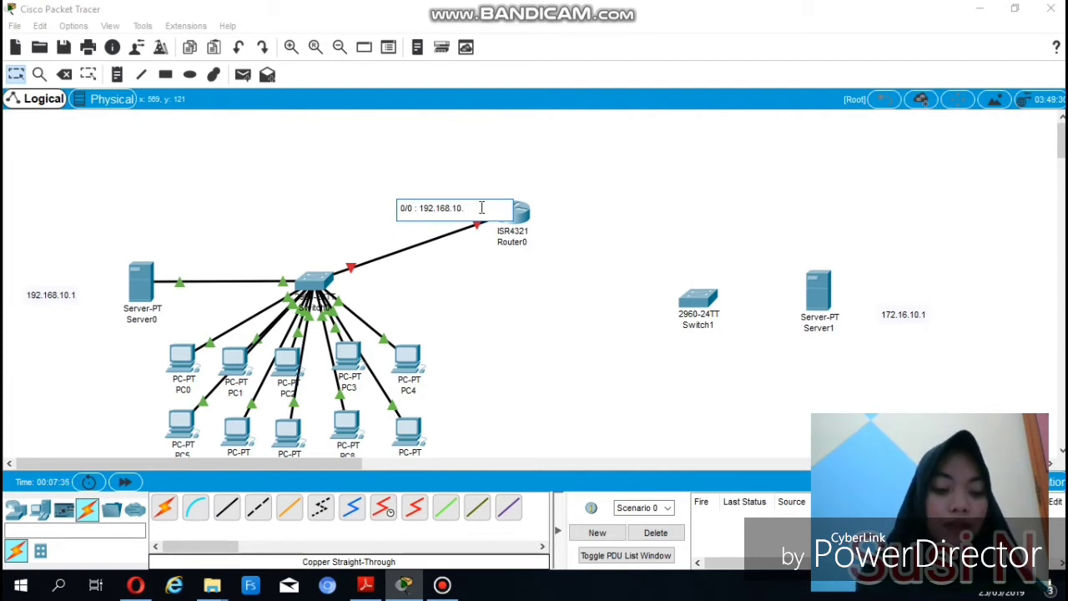
pyautogui.click(566, 211)
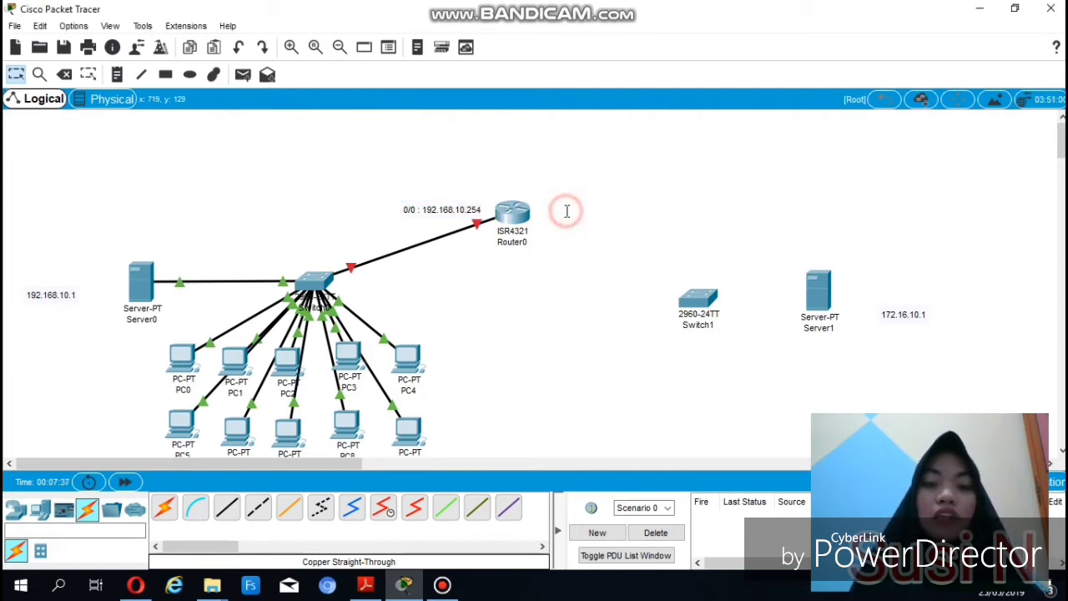
pyautogui.click(118, 75)
pyautogui.click(564, 210)
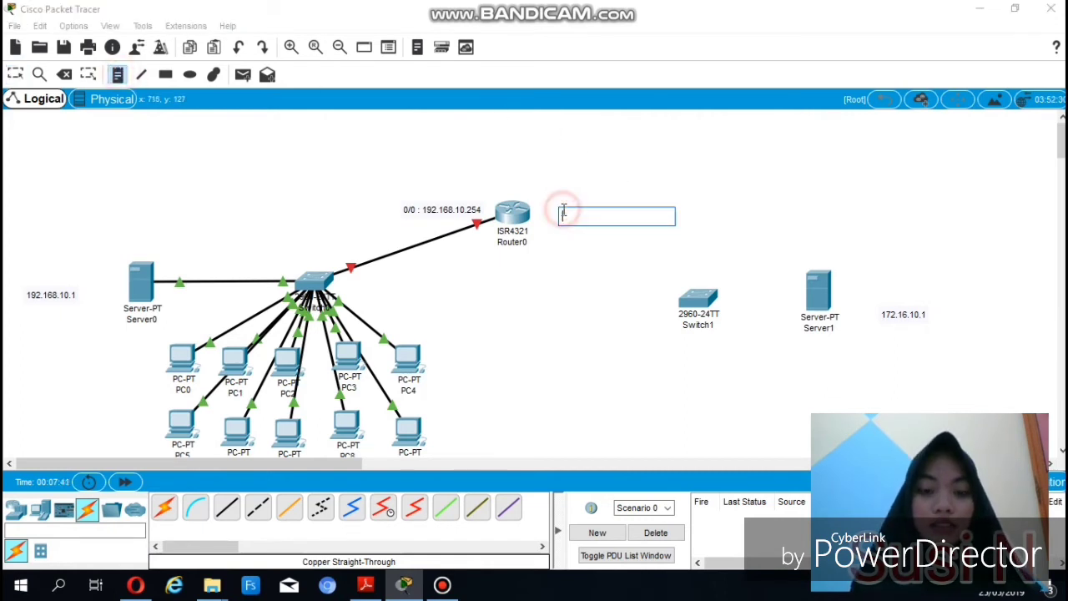
pyautogui.write('0/1')
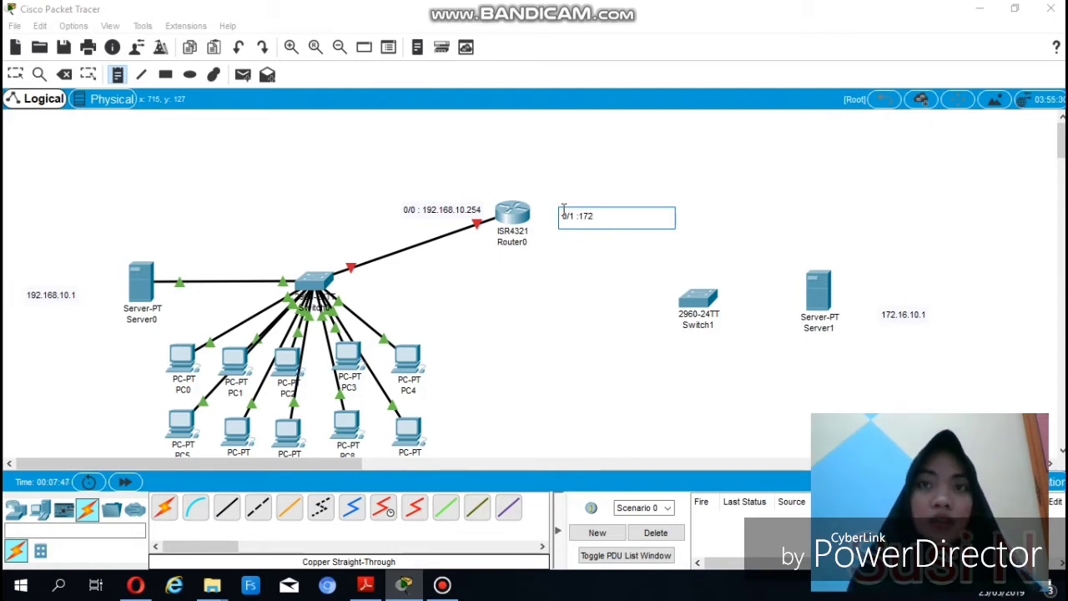
pyautogui.write(':172.16')
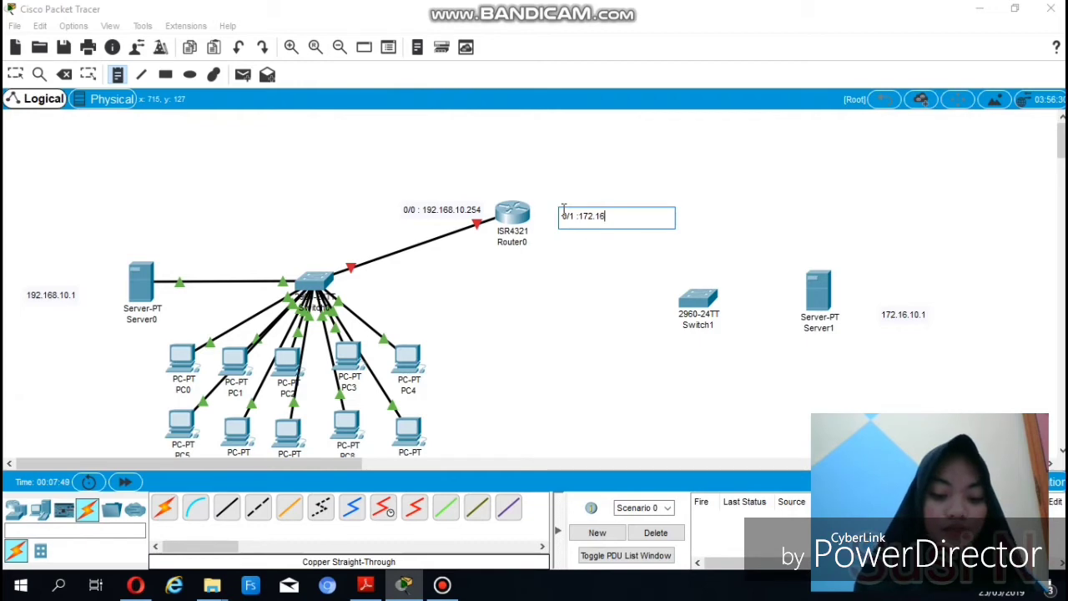
pyautogui.write('.10.')
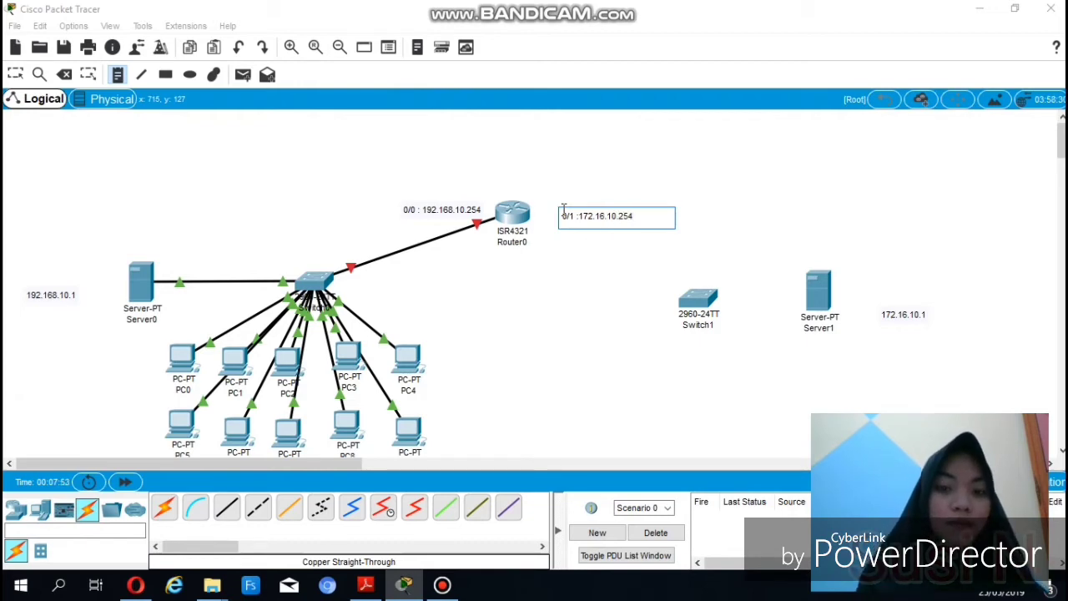
pyautogui.write('254')
pyautogui.click(577, 319)
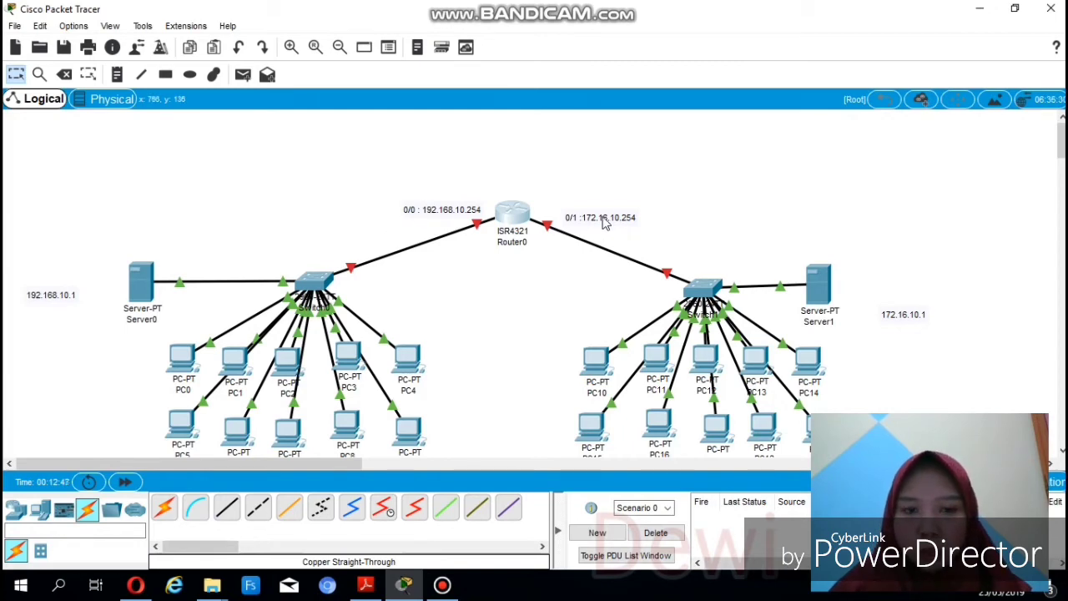
# Enable Router0's GigabitEthernet0/0/0 port and assign it IP address 192.168.10.254 with subnet mask 255.255.255.0
pyautogui.click(516, 212)
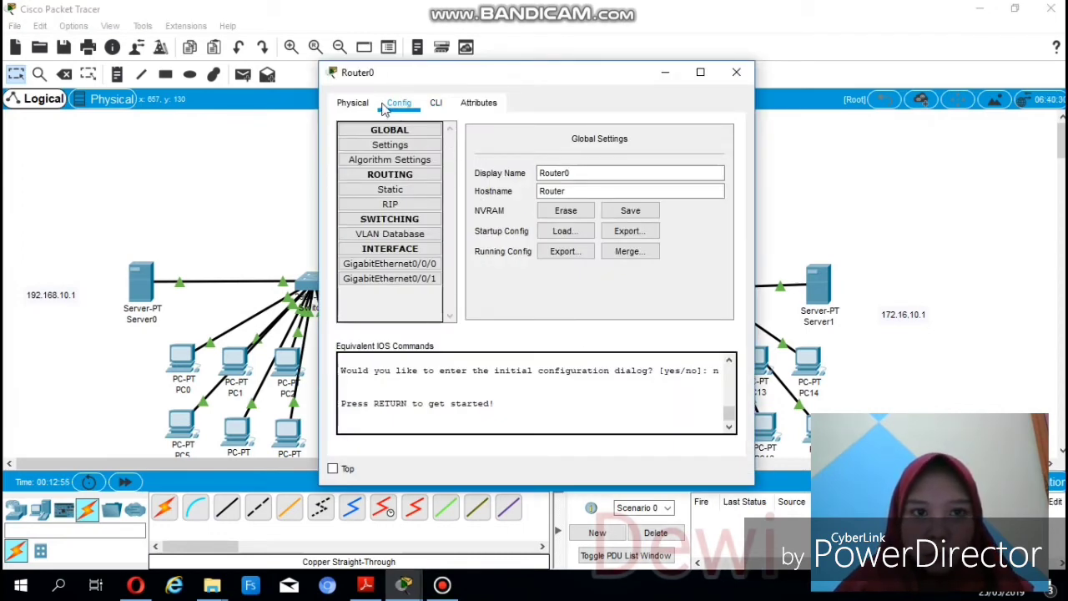
pyautogui.click(430, 265)
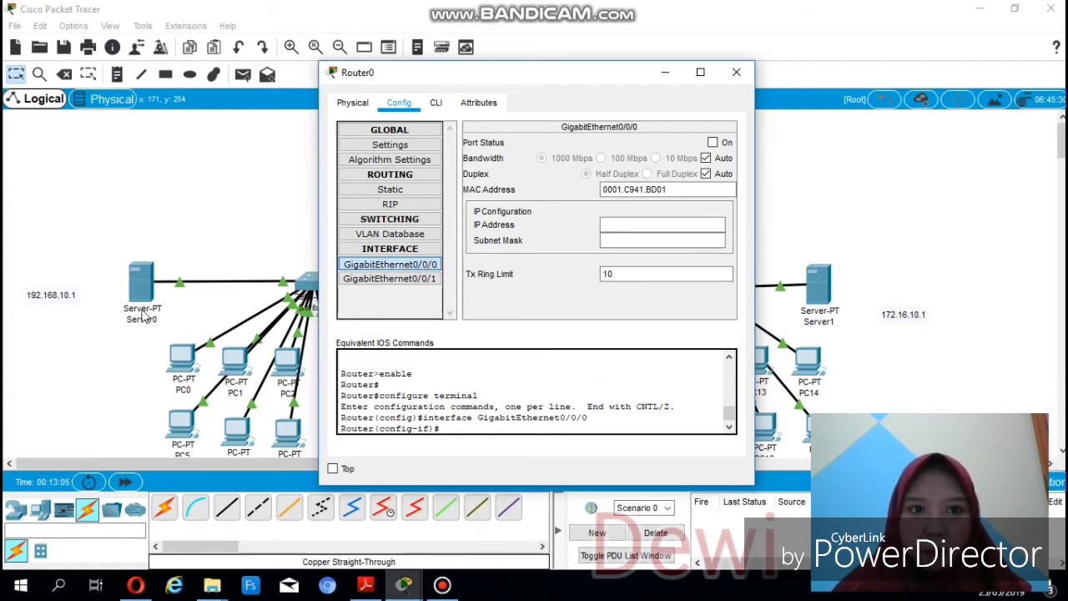
pyautogui.moveTo(437, 78); pyautogui.dragTo(641, 96)
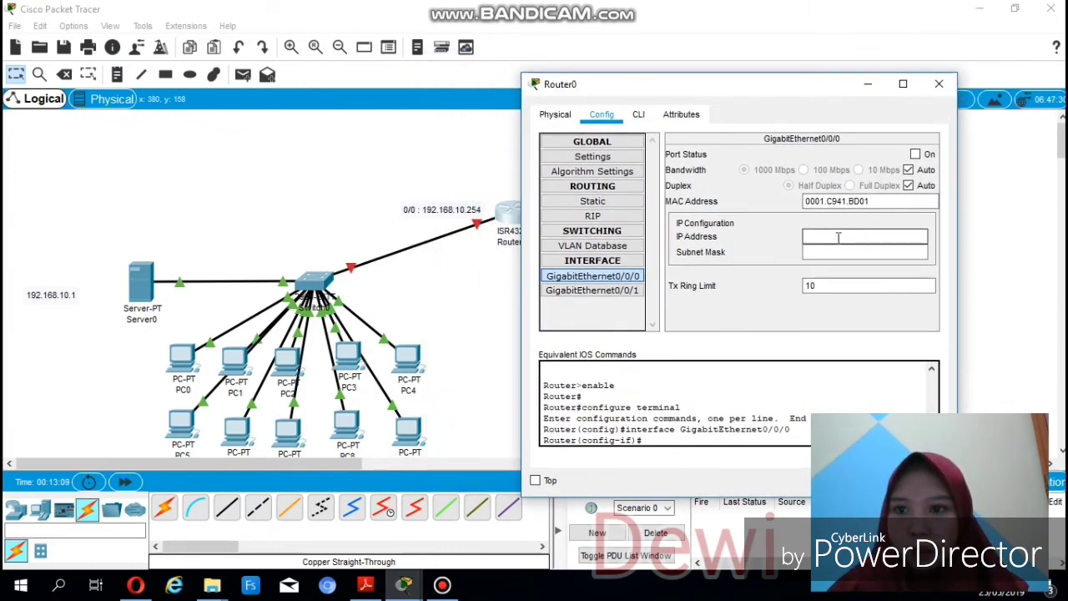
pyautogui.click(915, 154)
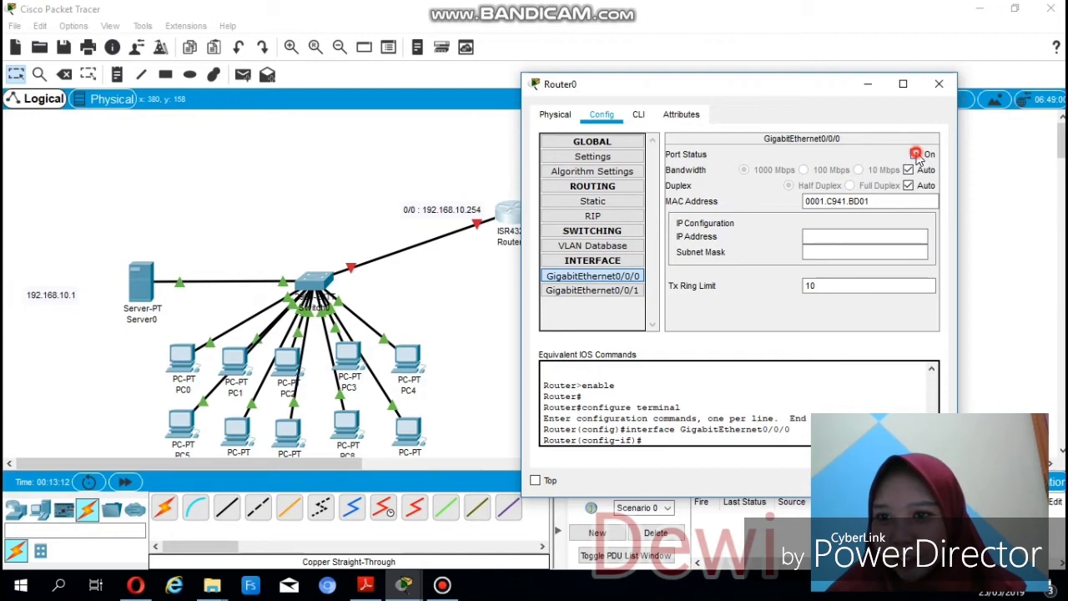
pyautogui.click(826, 239)
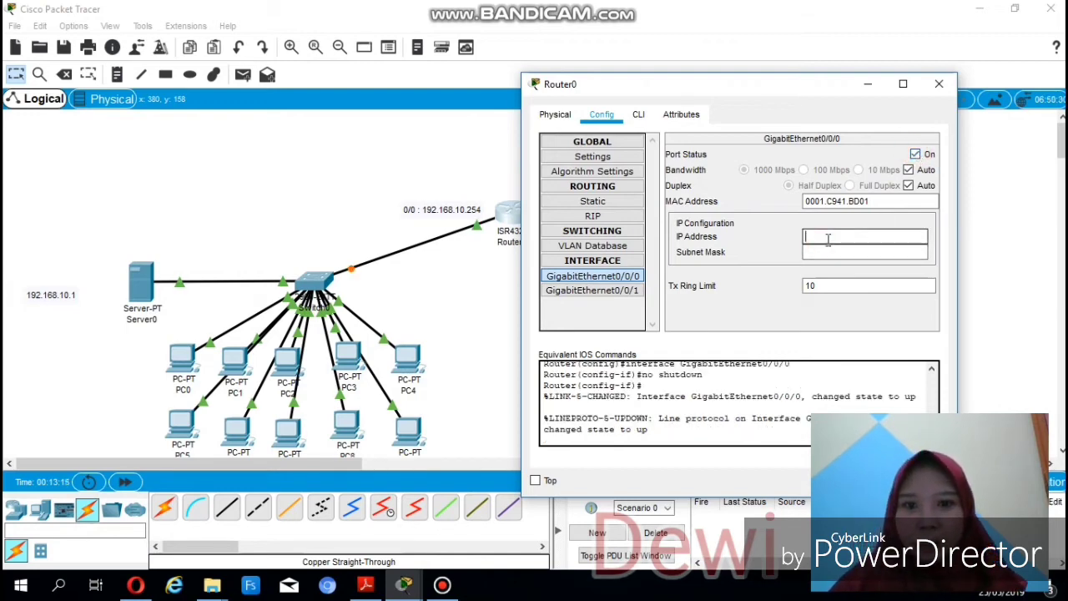
pyautogui.write('1')
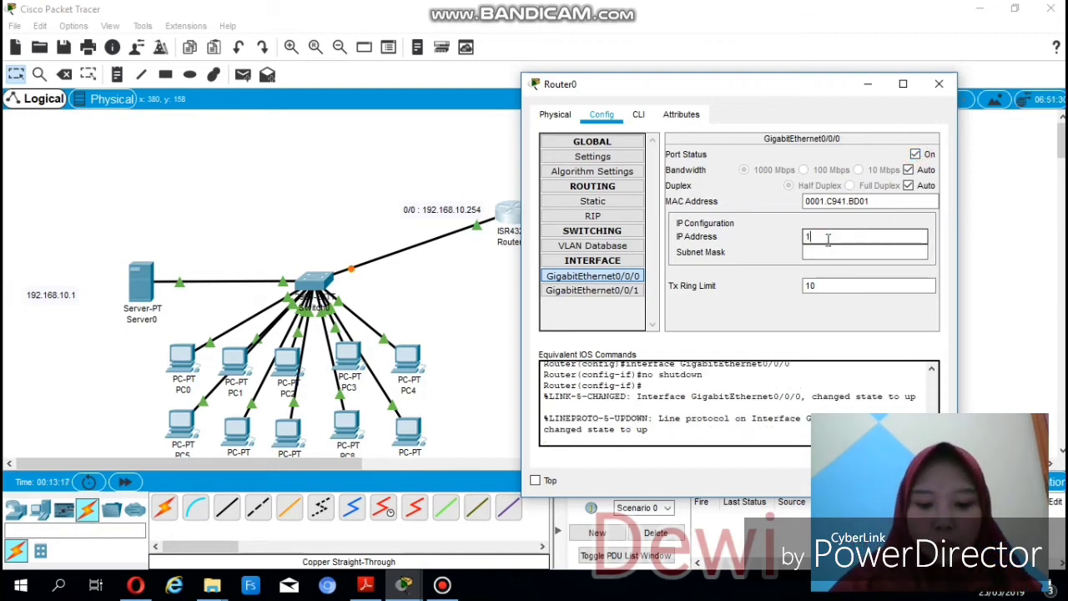
pyautogui.write('92.168.10.254')
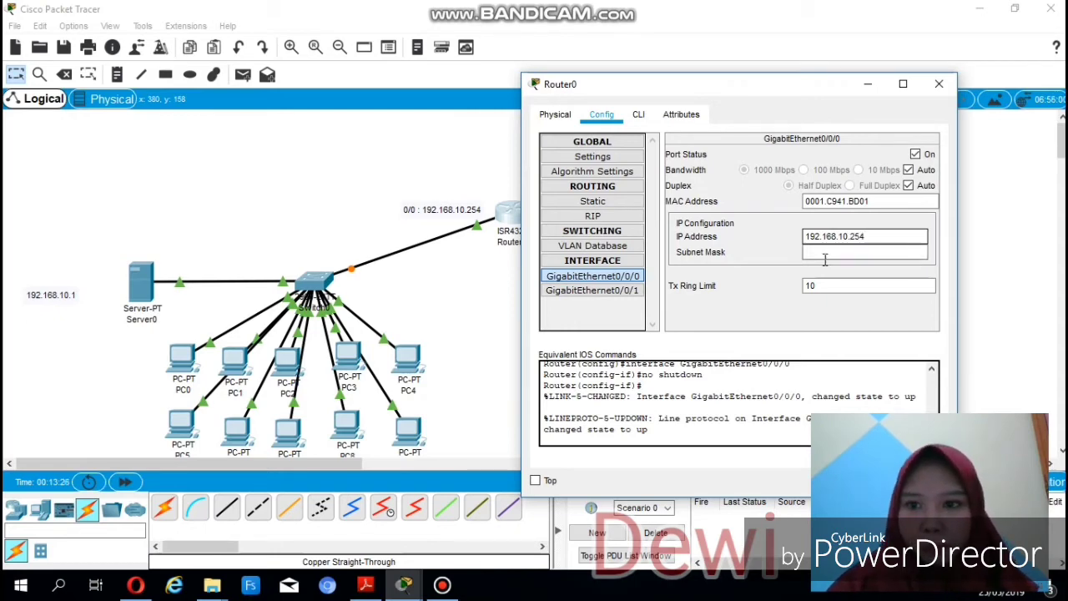
pyautogui.click(821, 251)
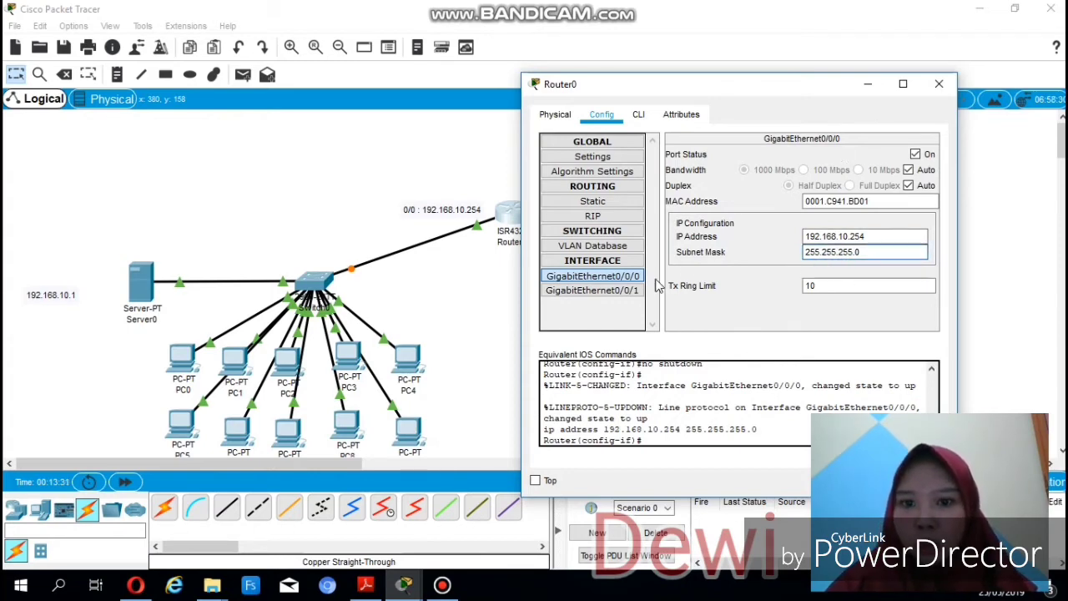
# Assign Router0's GigabitEthernet0/0/1 interface IP address 172.16.10.254 with subnet mask 255.255.0.0
pyautogui.click(613, 290)
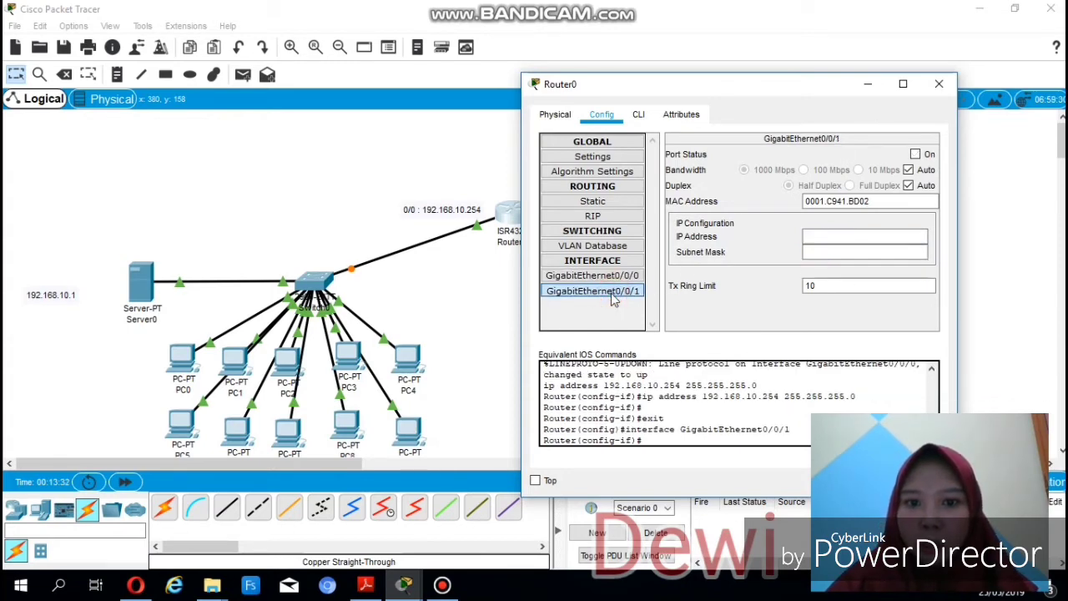
pyautogui.moveTo(710, 91); pyautogui.dragTo(252, 125)
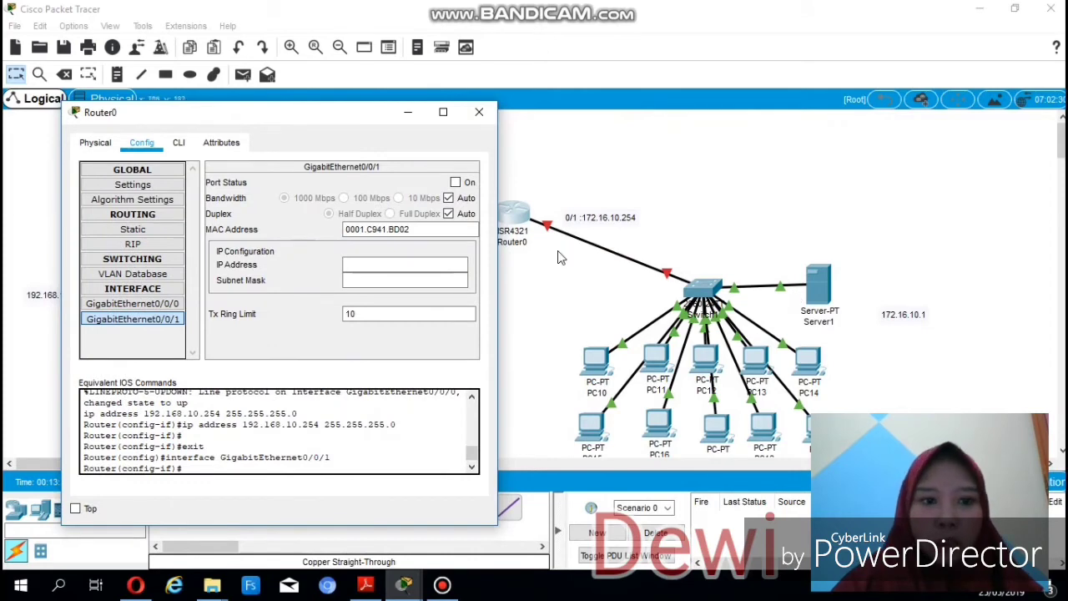
pyautogui.click(395, 265)
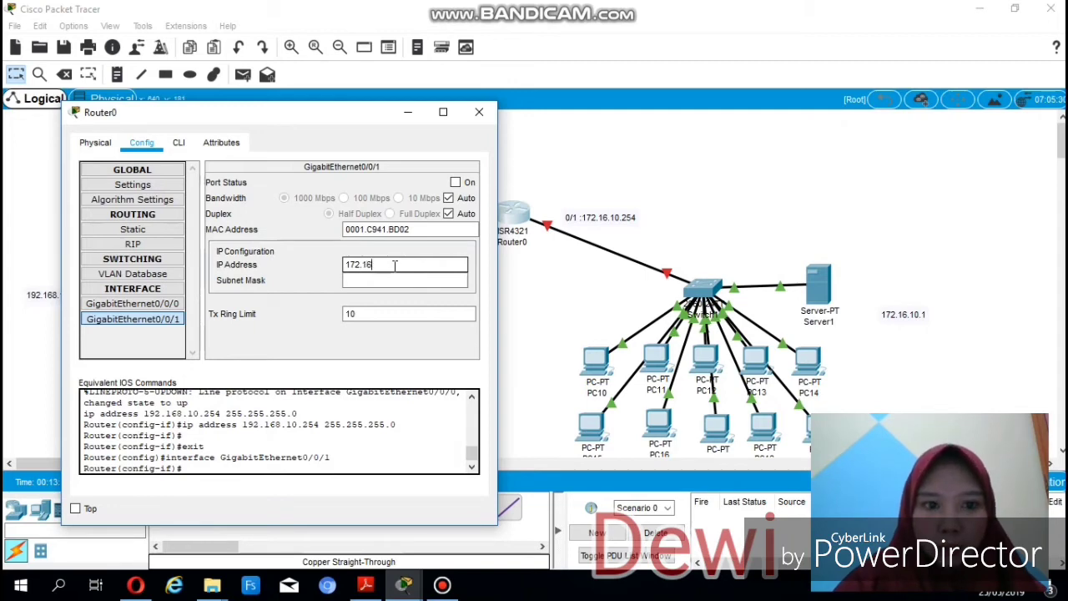
pyautogui.write('172.16.10.')
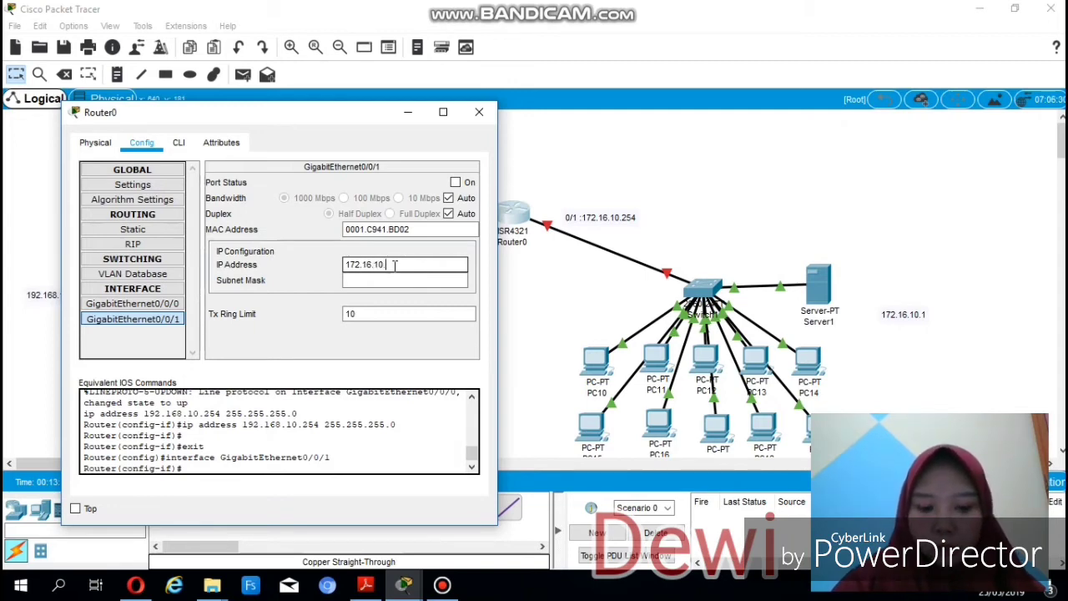
pyautogui.write('25')
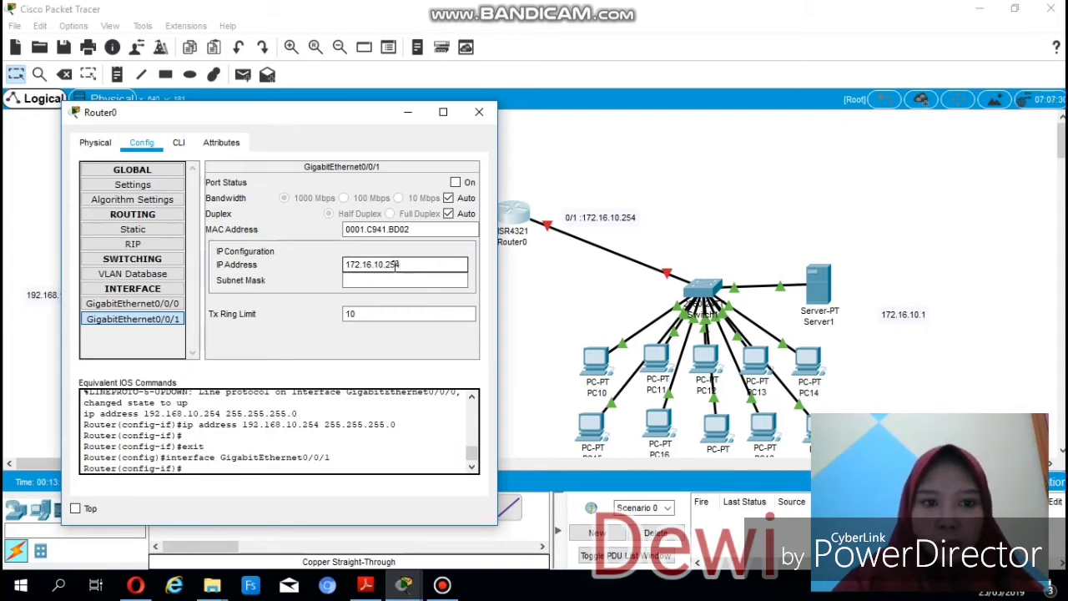
pyautogui.write('4')
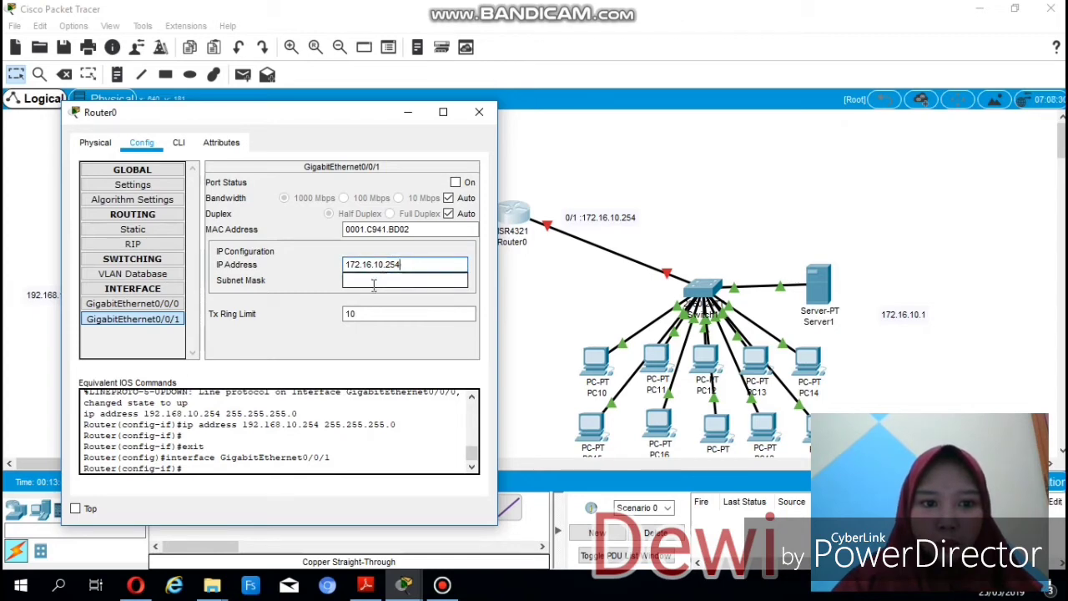
pyautogui.click(374, 285)
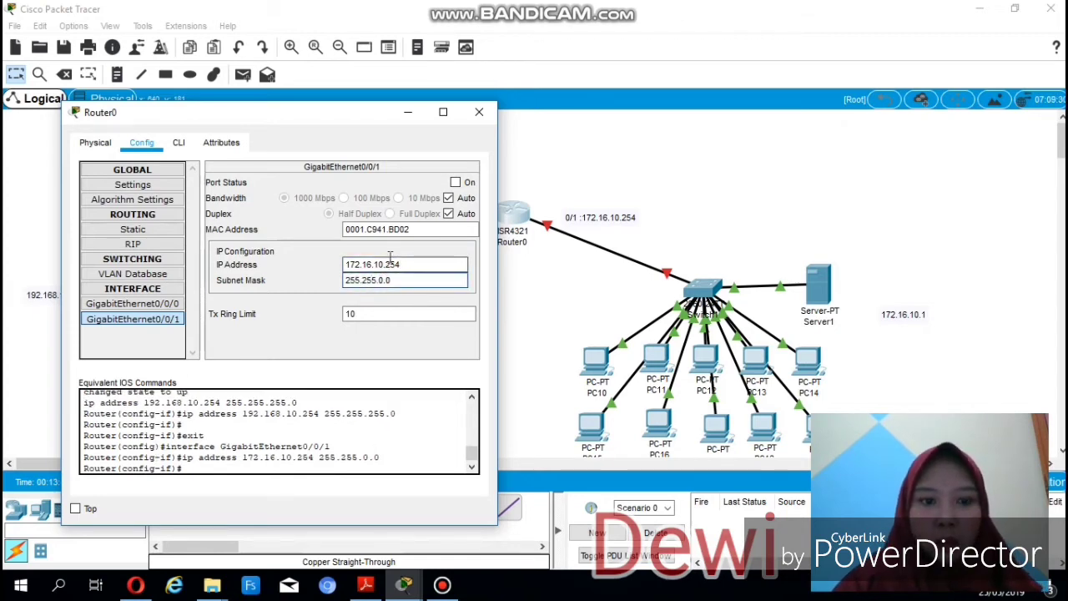
# Turn on the port status of Router0's GigabitEthernet0/0/1 interface and close the router's configuration
pyautogui.click(455, 183)
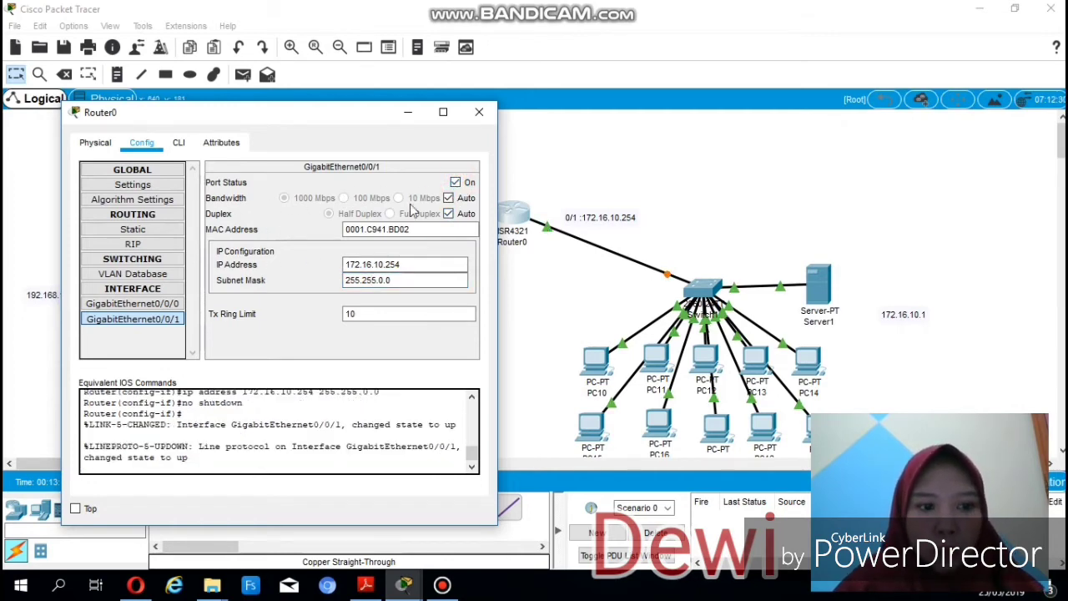
pyautogui.click(478, 112)
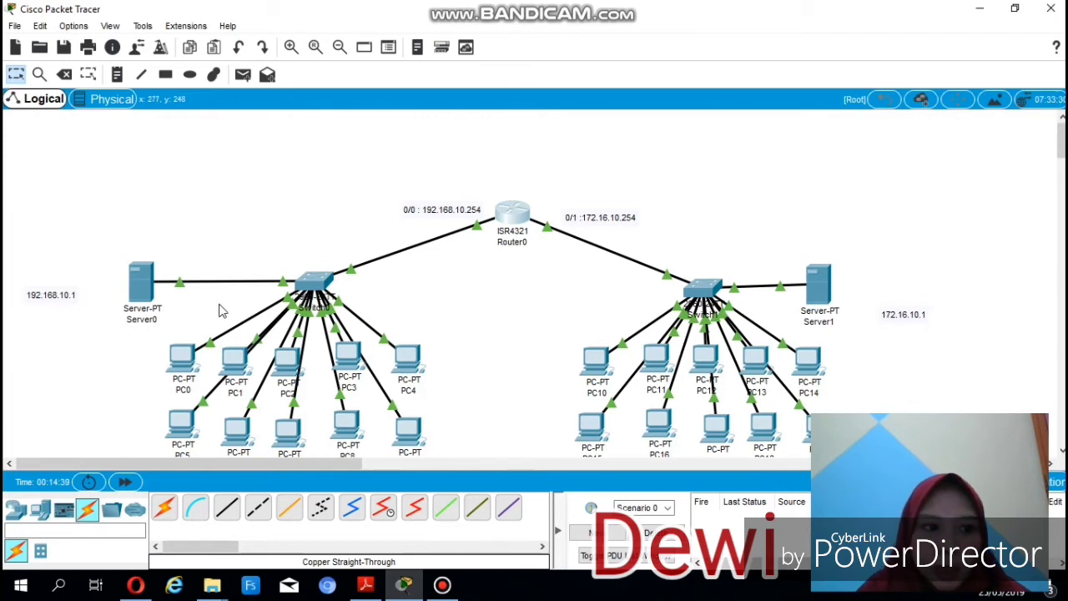
# Assign Server0 the static IP address 192.168.10.1 with subnet mask 255.255.255.0
pyautogui.click(143, 290)
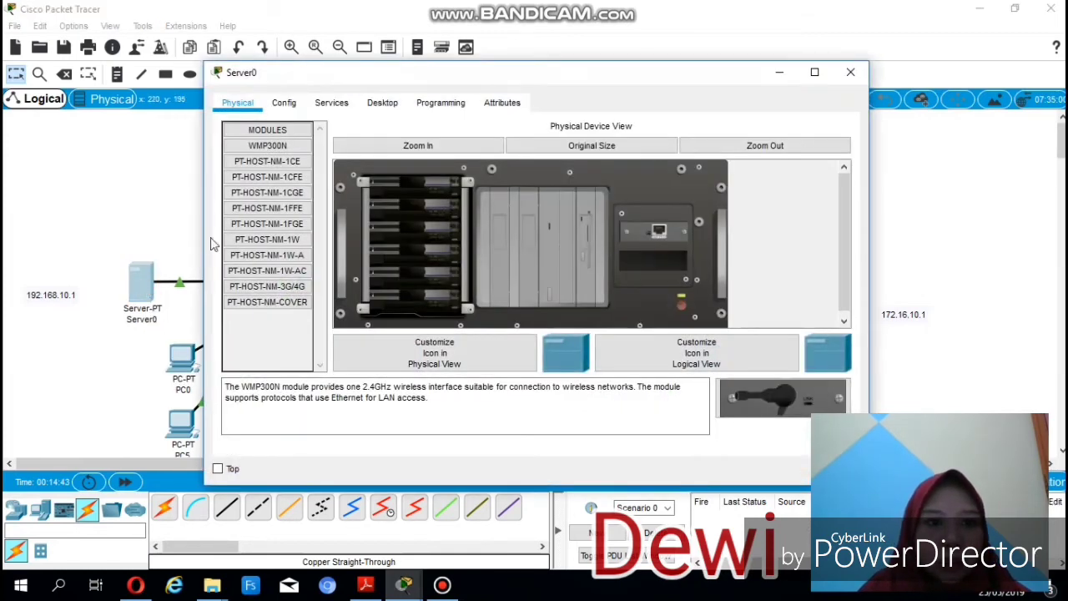
pyautogui.click(377, 105)
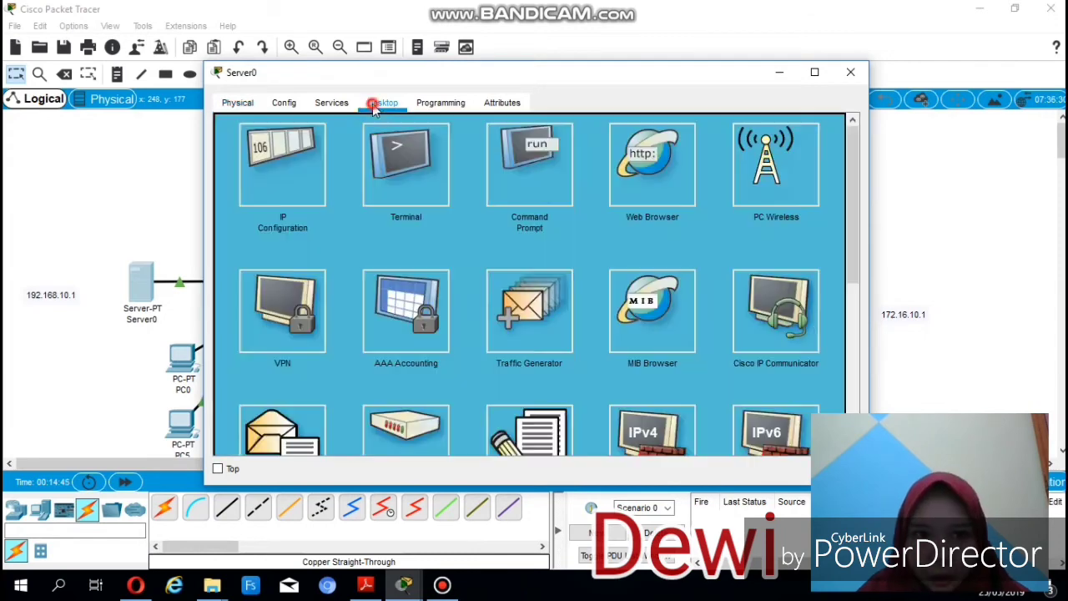
pyautogui.click(299, 150)
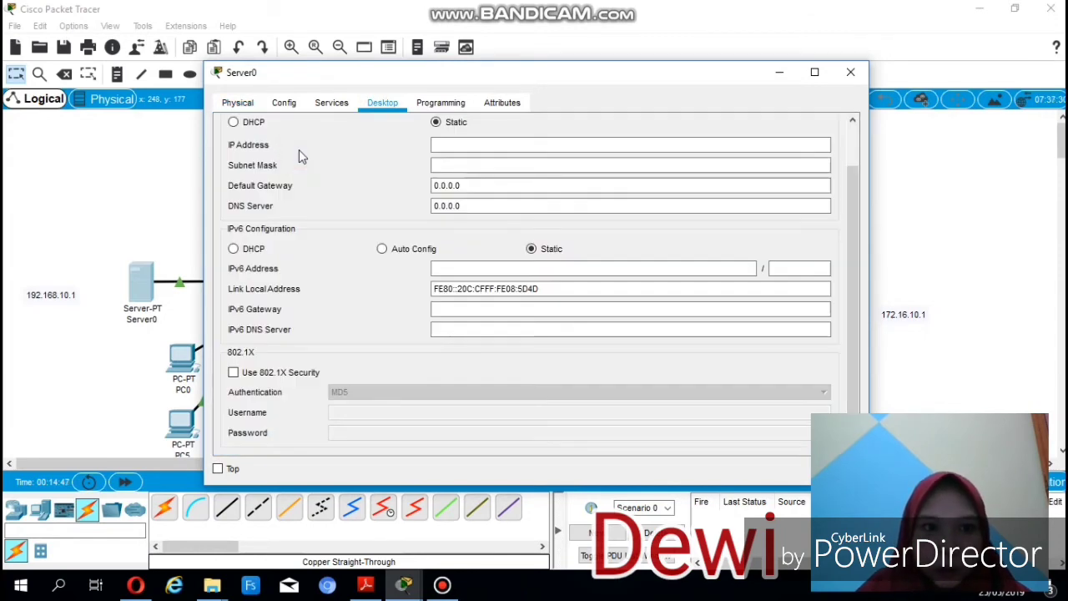
pyautogui.click(437, 144)
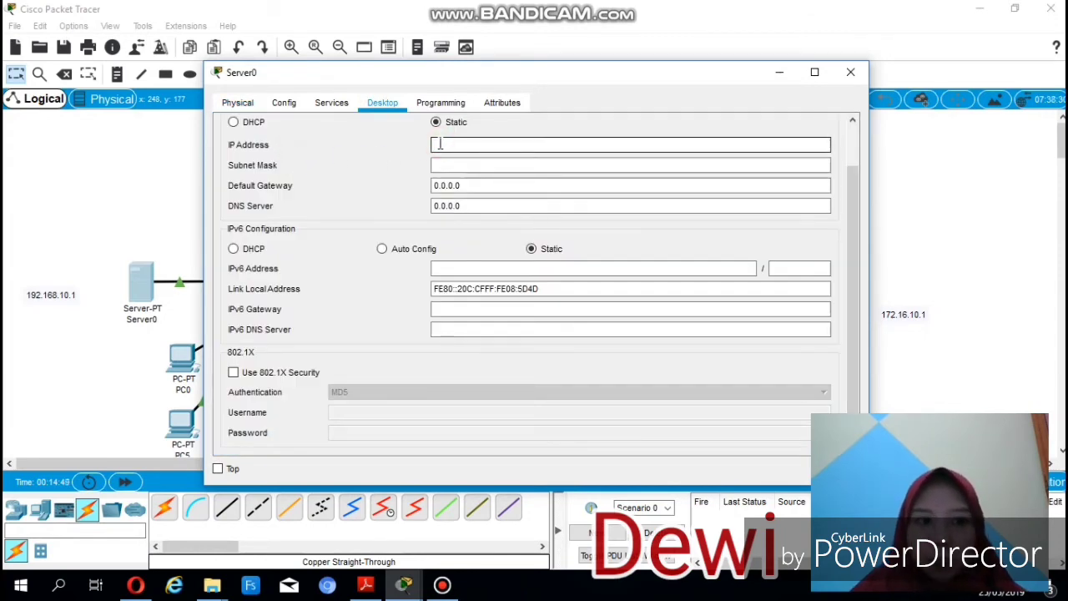
pyautogui.write('1')
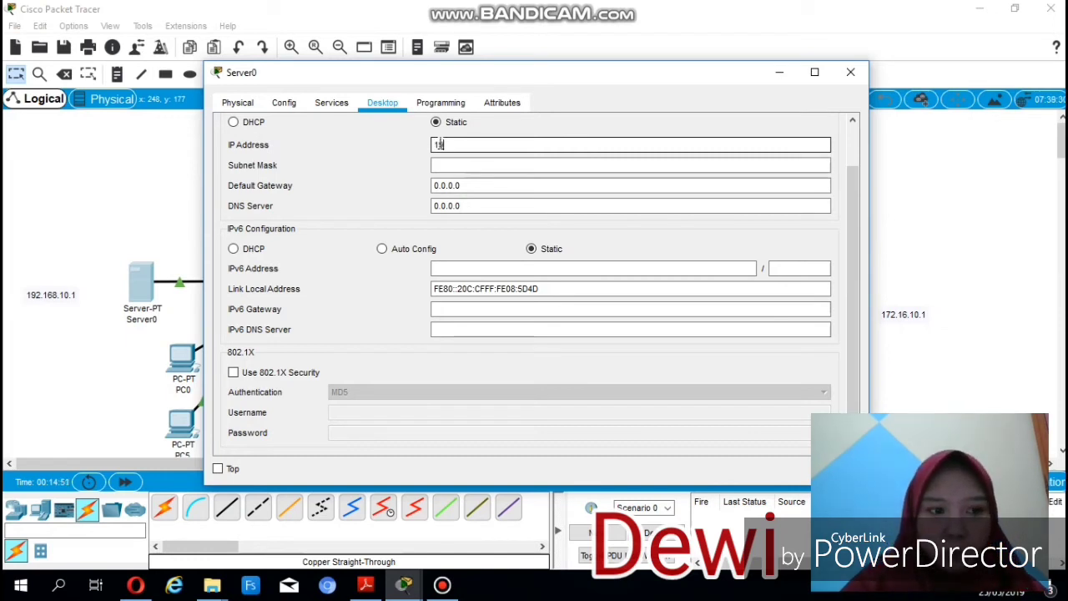
pyautogui.write('92.168.10.1')
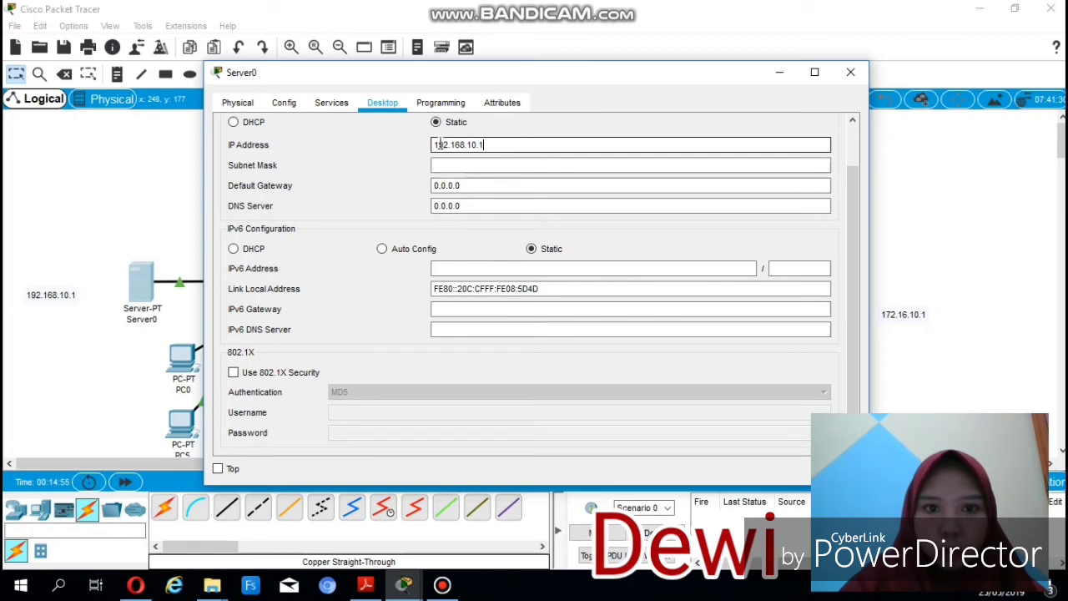
pyautogui.click(440, 163)
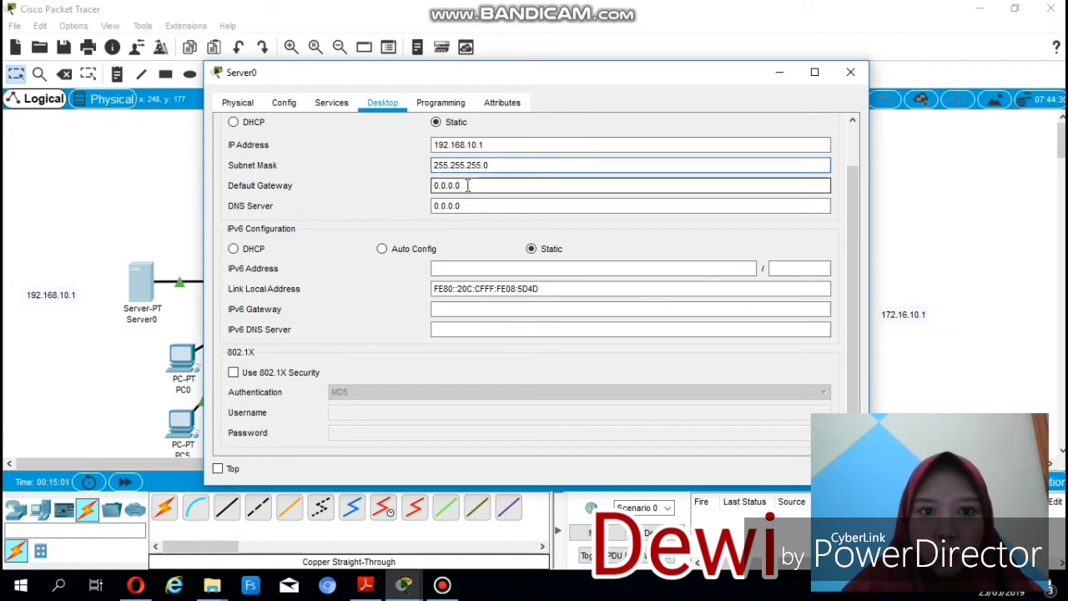
# Set Server0's default gateway to 192.168.10.254 and close its configuration
pyautogui.click(467, 185)
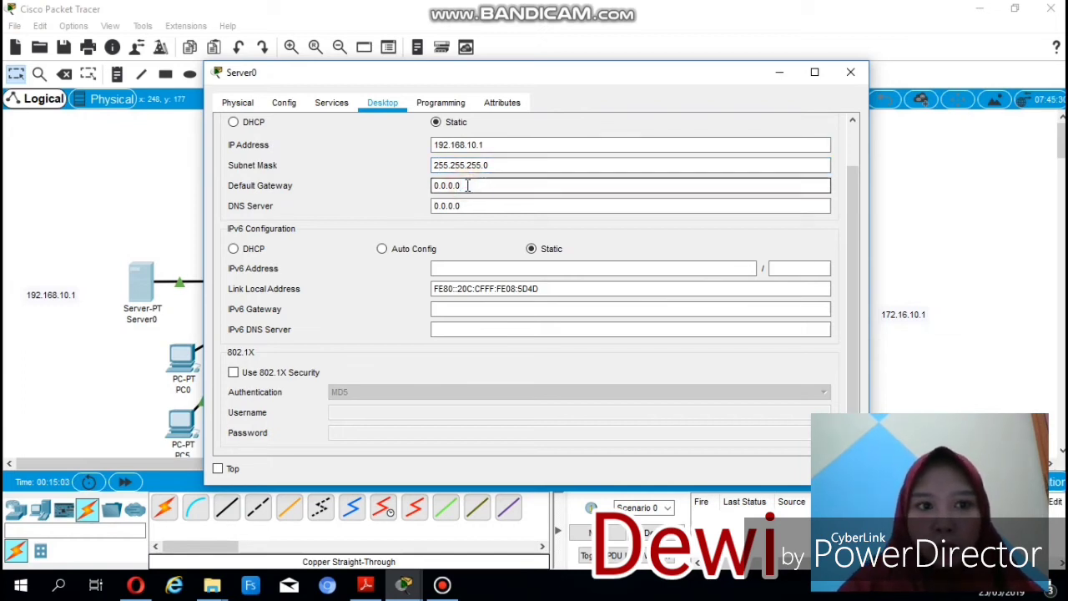
pyautogui.press('BackSpace')
pyautogui.press('BackSpace')
pyautogui.press('BackSpace')
pyautogui.press('BackSpace')
pyautogui.press('BackSpace')
pyautogui.press('BackSpace')
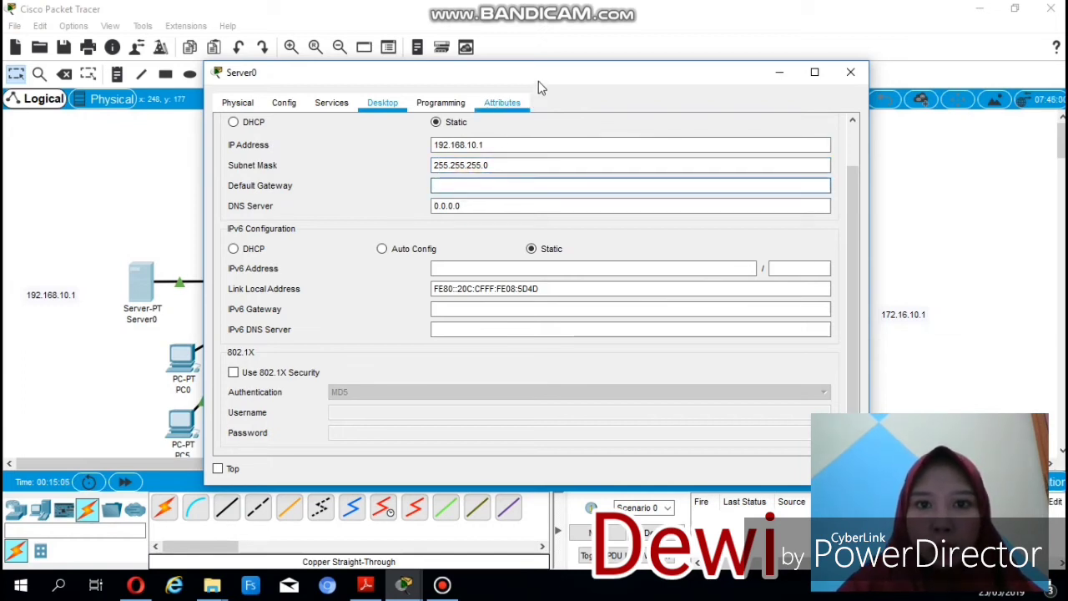
pyautogui.moveTo(539, 79); pyautogui.dragTo(850, 94)
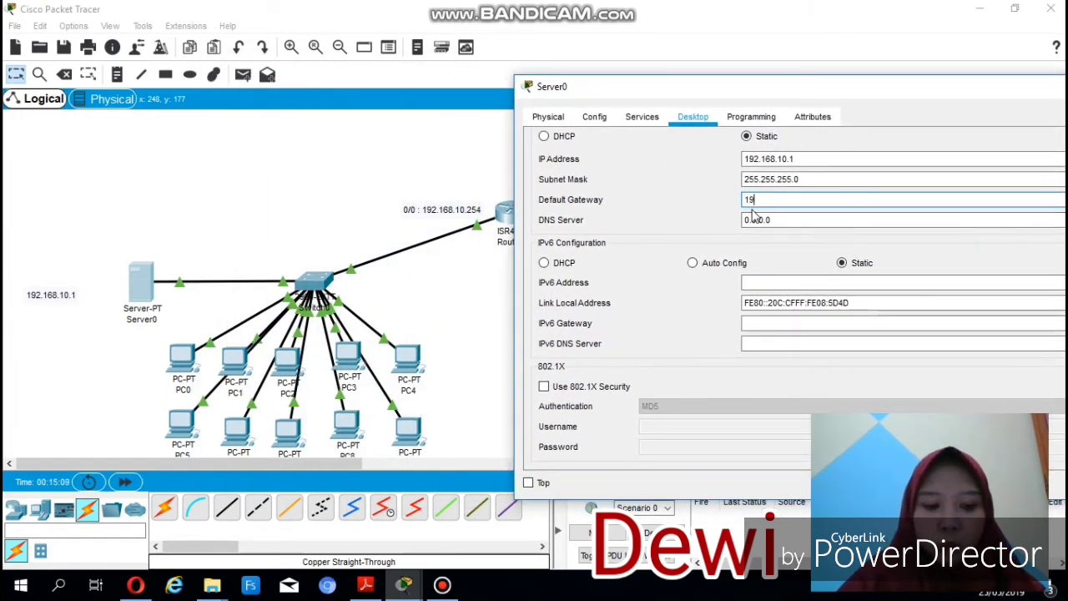
pyautogui.write('192.1')
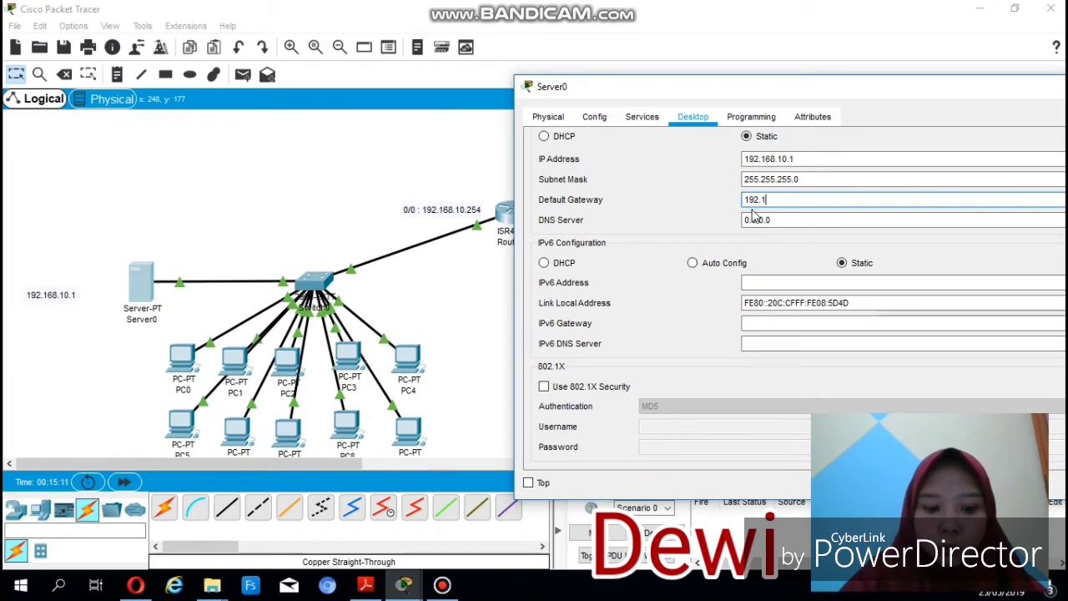
pyautogui.write('68.1')
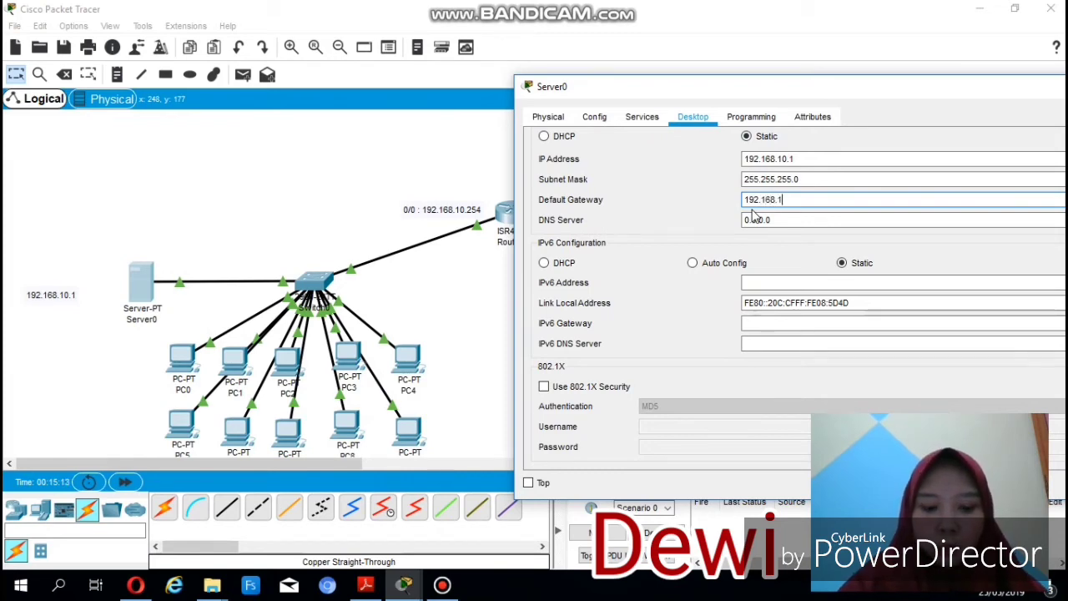
pyautogui.write('0.2')
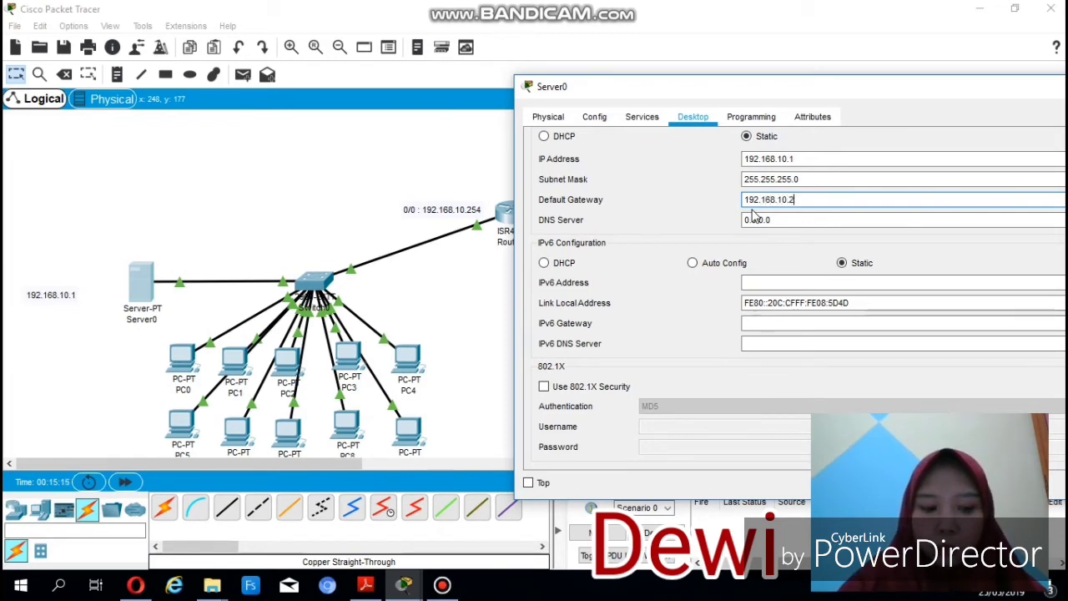
pyautogui.write('54')
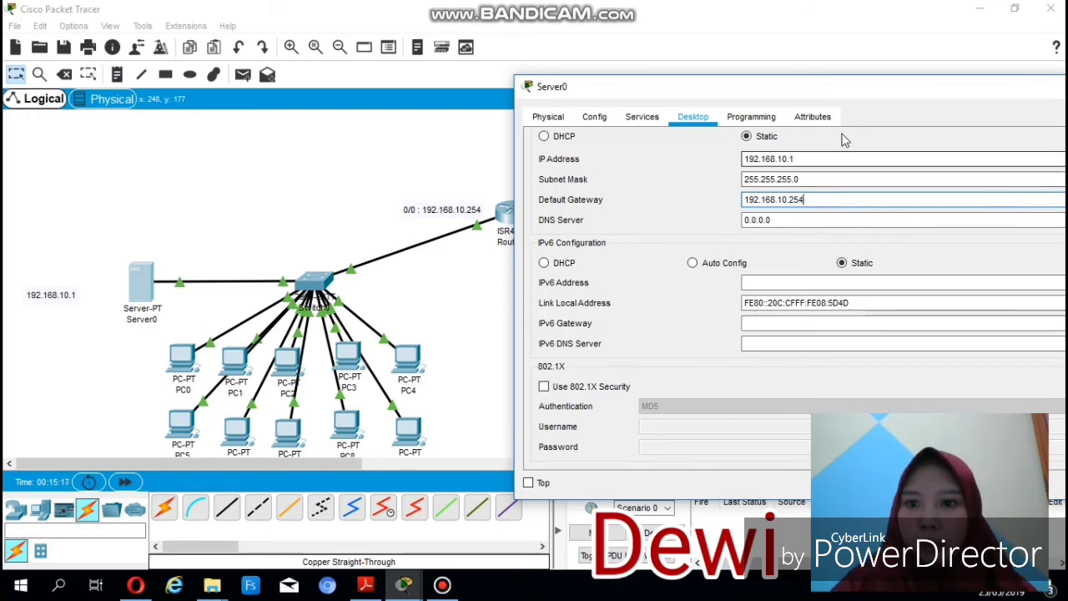
pyautogui.click(872, 101)
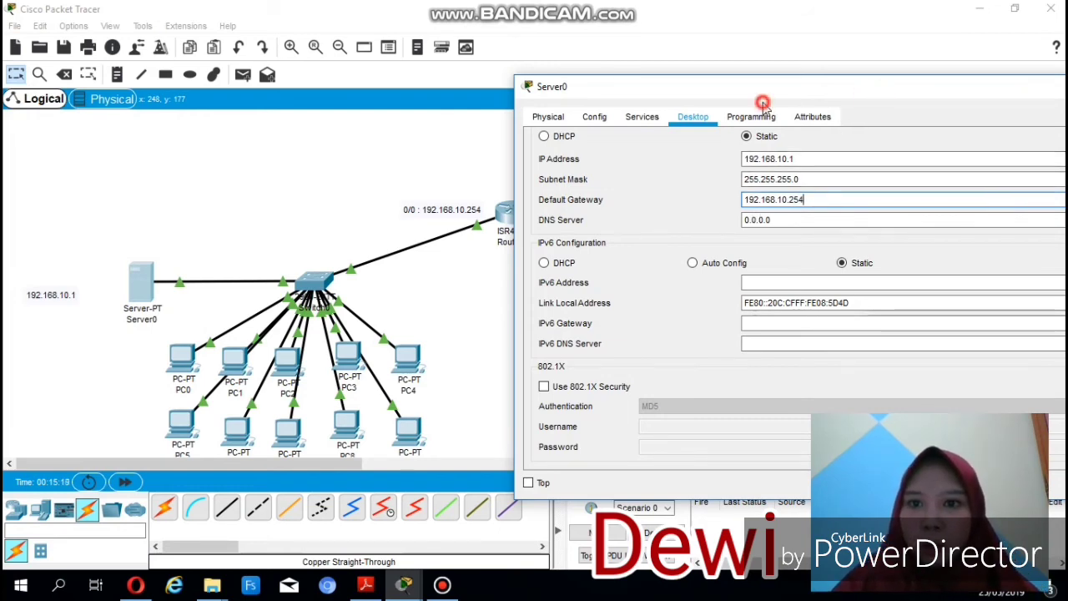
pyautogui.moveTo(667, 100); pyautogui.dragTo(387, 109)
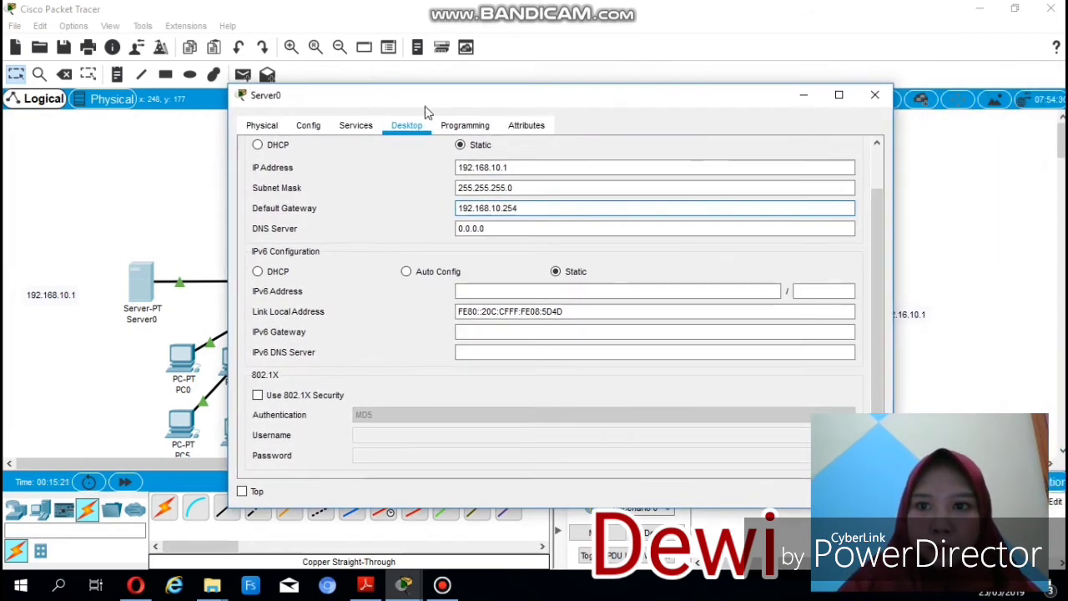
pyautogui.click(876, 97)
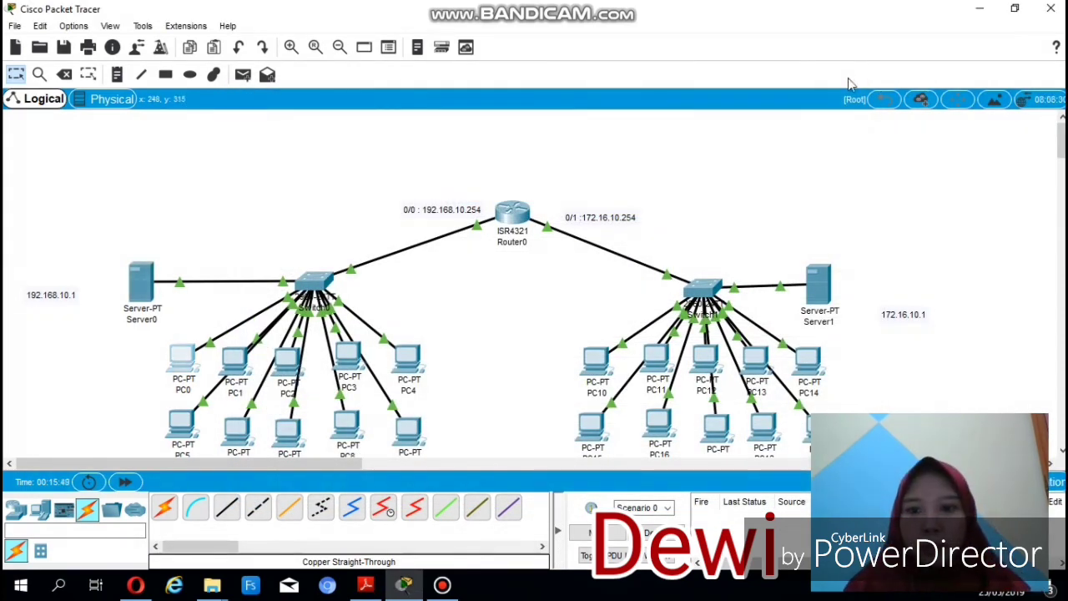
# Assign Server1 the static IP address 172.16.10.1 with subnet mask 255.255.0.0
pyautogui.click(819, 284)
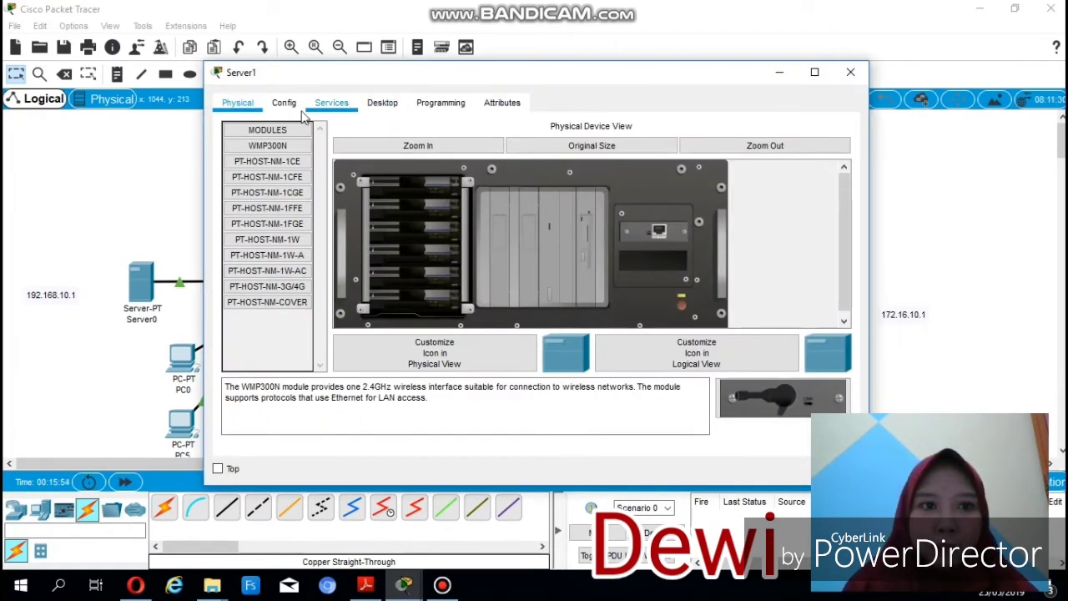
pyautogui.click(381, 101)
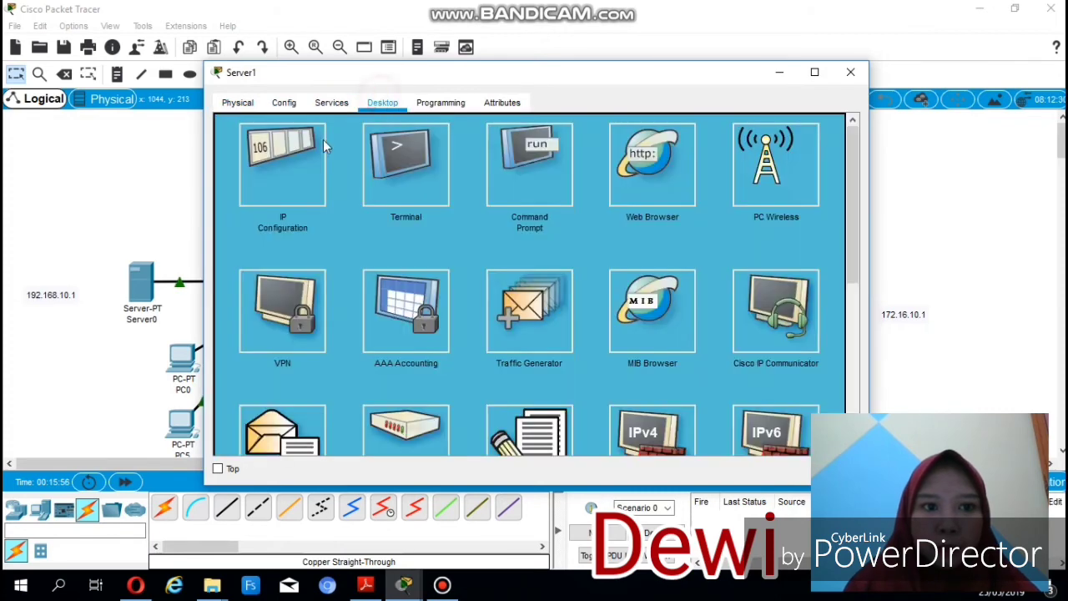
pyautogui.click(267, 163)
pyautogui.click(483, 144)
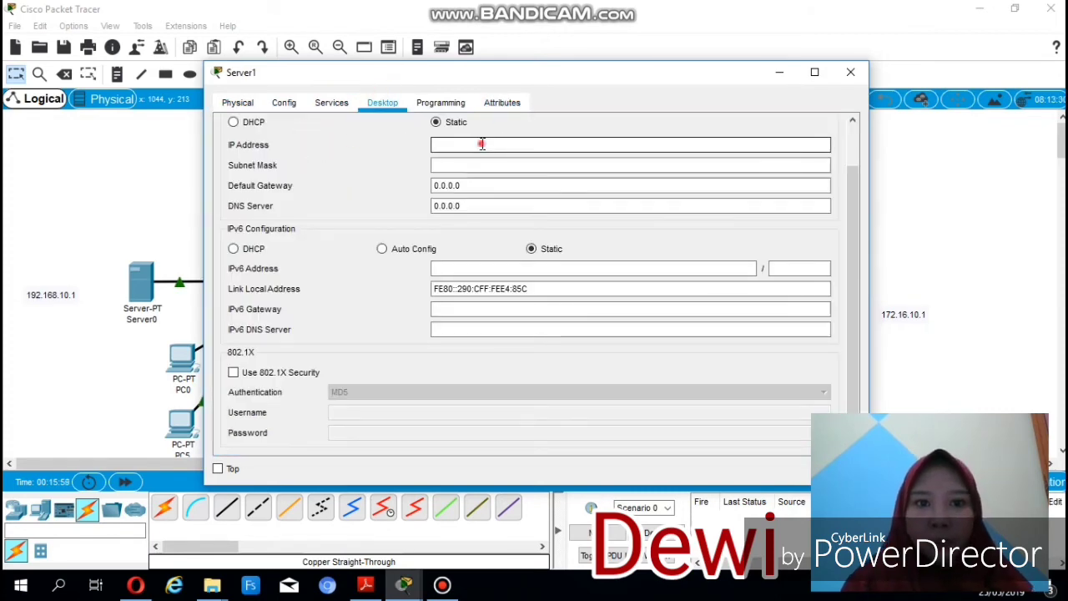
pyautogui.write('172')
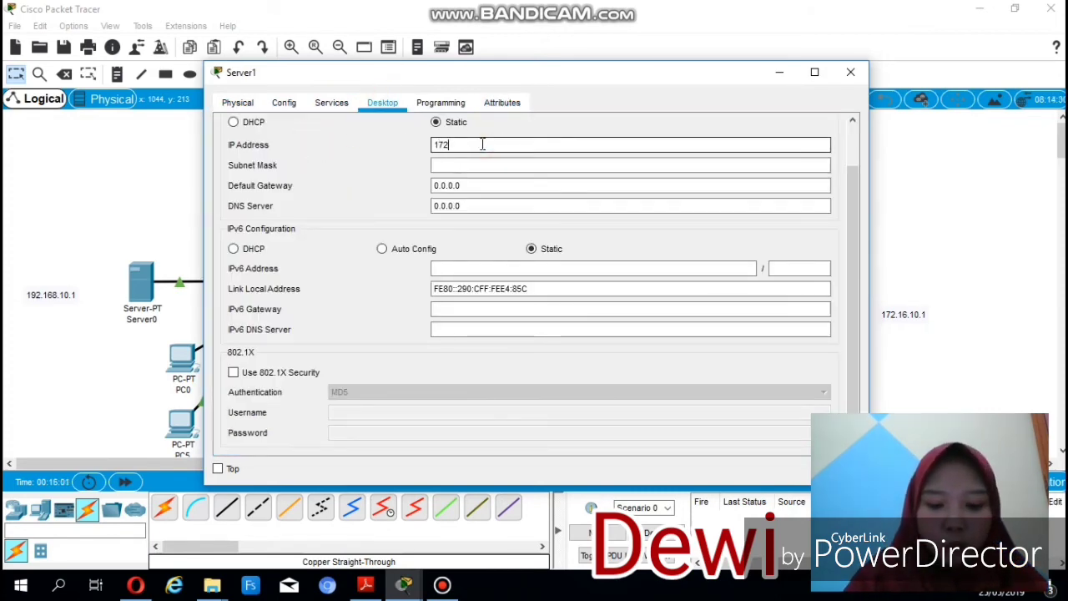
pyautogui.write('.')
pyautogui.moveTo(568, 78); pyautogui.dragTo(408, 91)
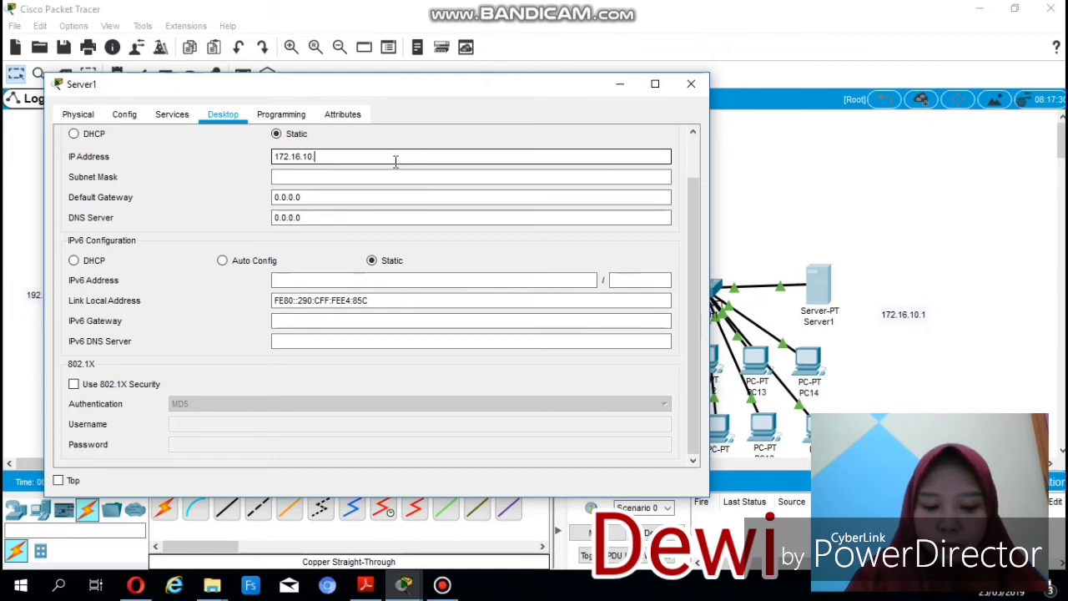
pyautogui.write('1')
pyautogui.click(340, 176)
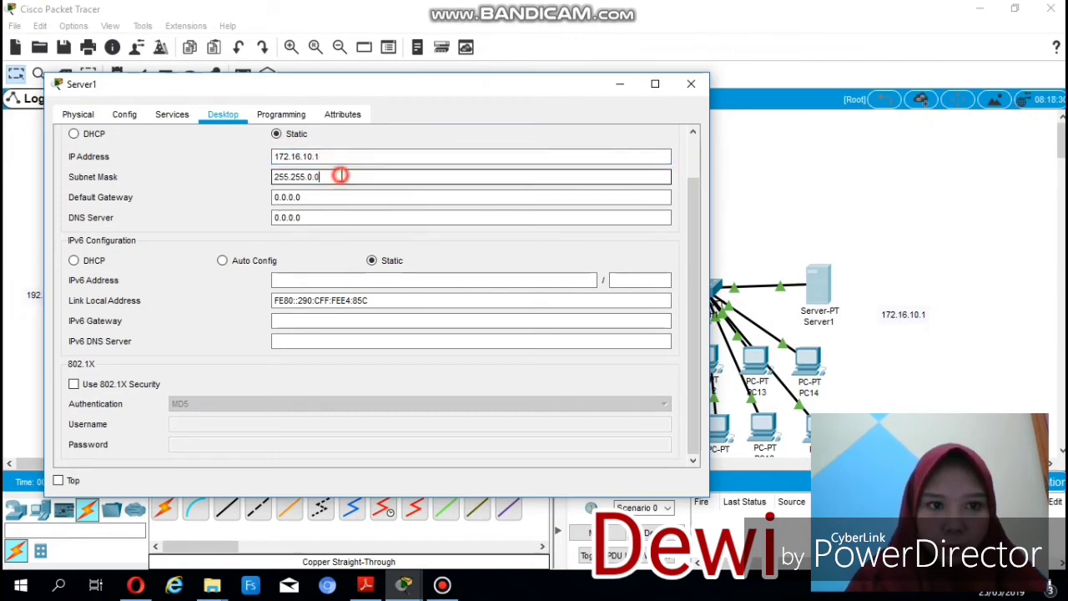
# Set Server1's default gateway to 172.16.10.254 and close its configuration
pyautogui.click(306, 196)
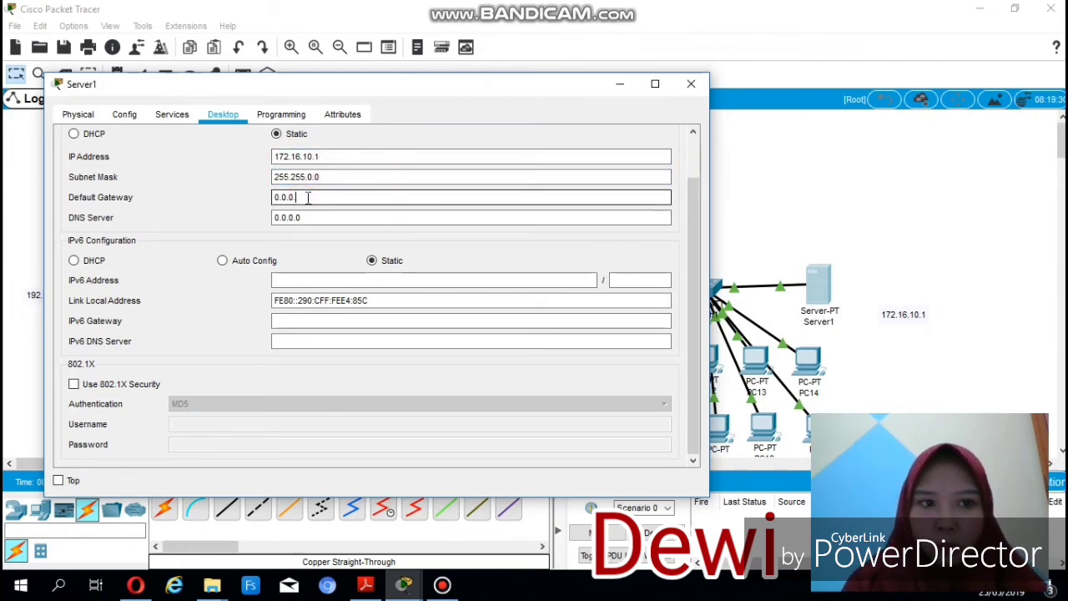
pyautogui.press('BackSpace')
pyautogui.press('BackSpace')
pyautogui.press('BackSpace')
pyautogui.press('BackSpace')
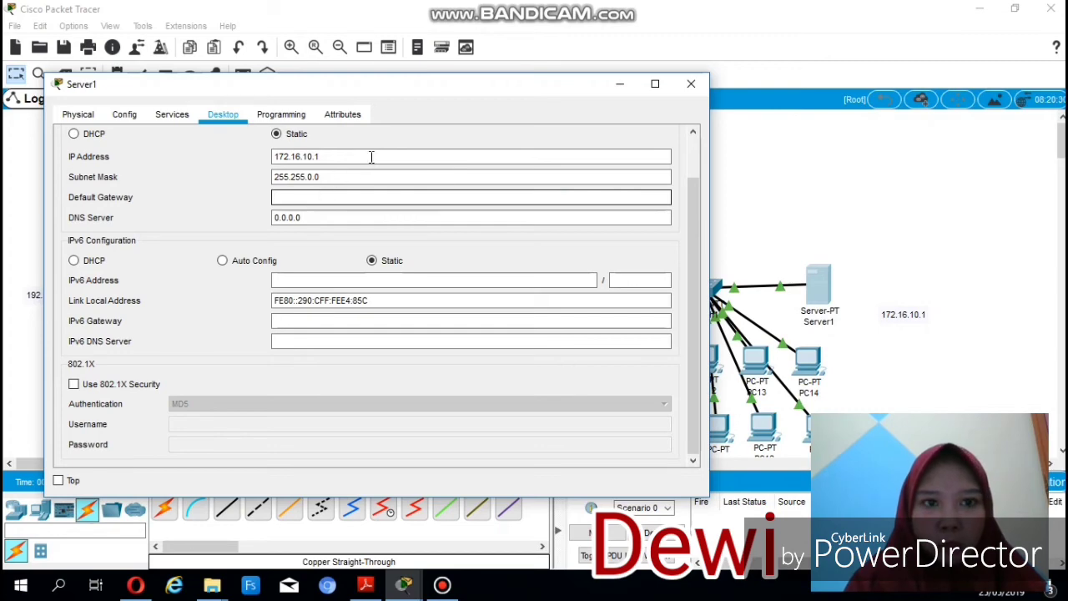
pyautogui.click(411, 97)
pyautogui.moveTo(406, 114); pyautogui.dragTo(409, 138)
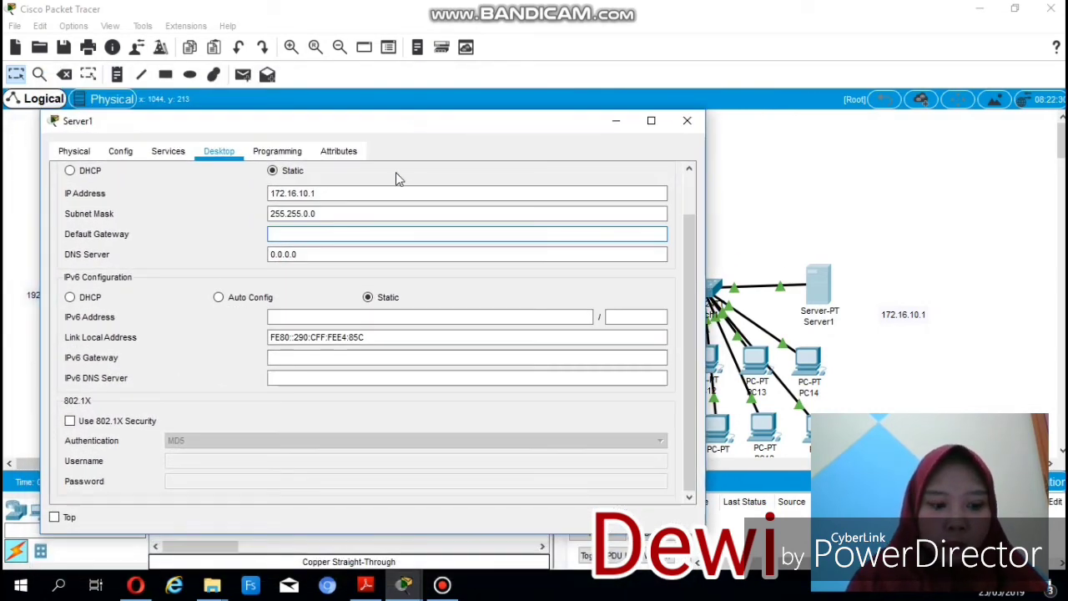
pyautogui.write('172.')
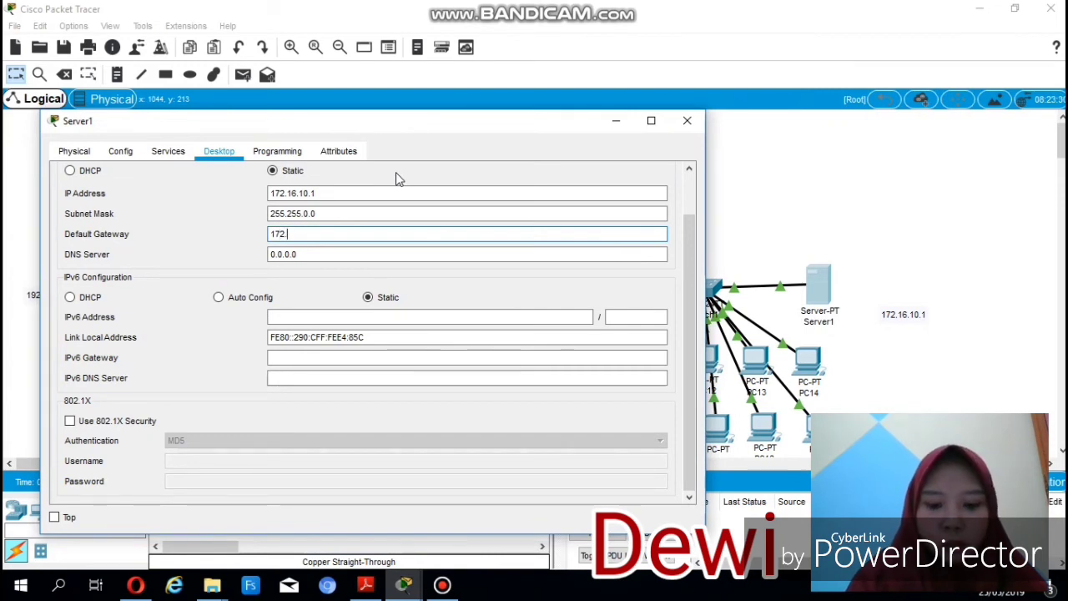
pyautogui.write('16.10.254')
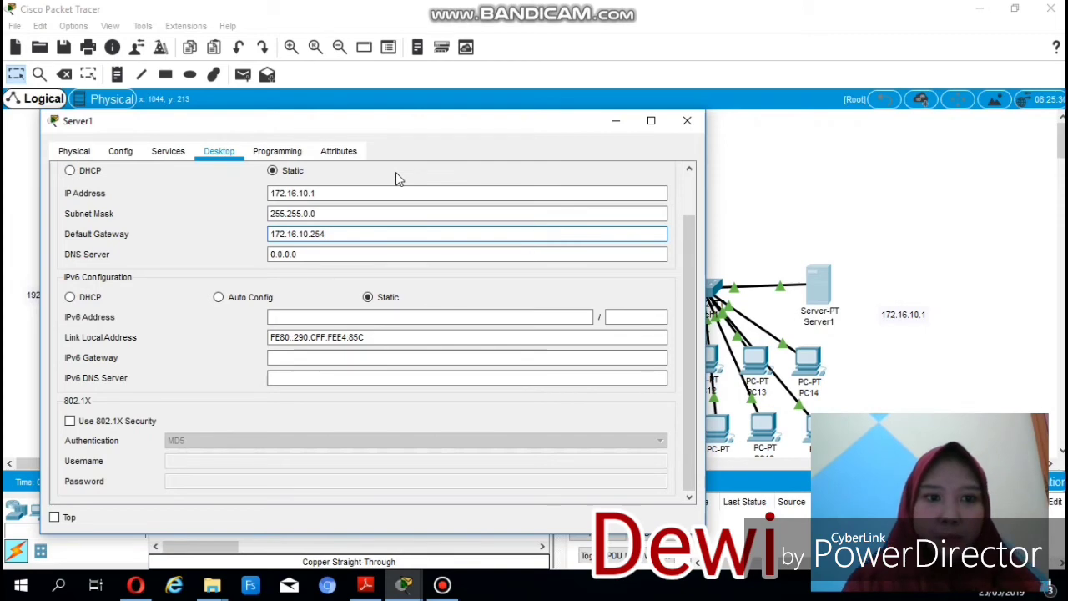
pyautogui.click(686, 122)
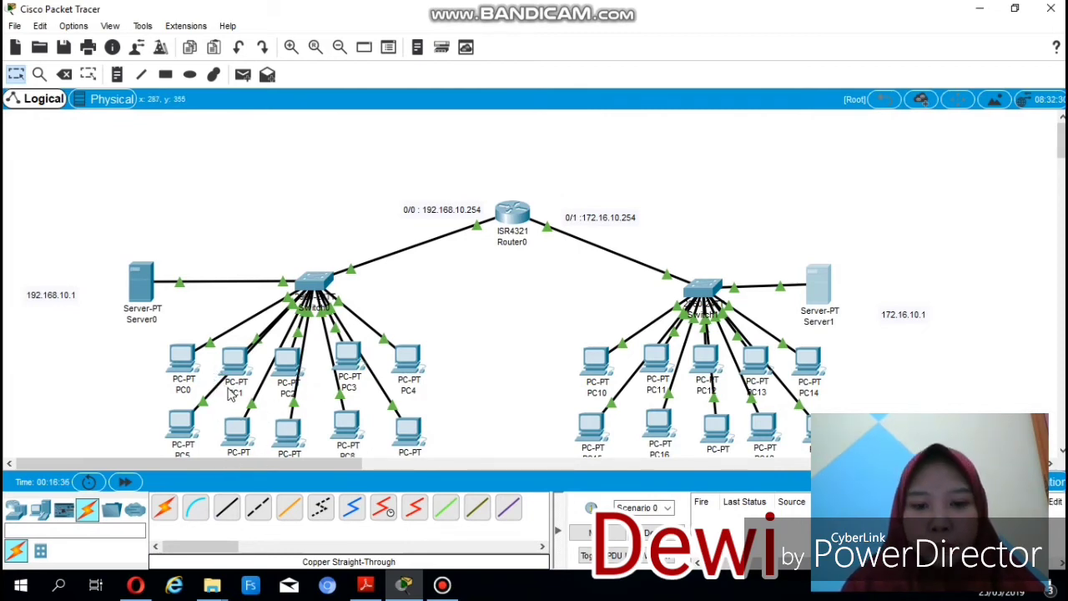
# Turn on the DHCP service for the FastEthernet0 interface of Server0
pyautogui.click(140, 294)
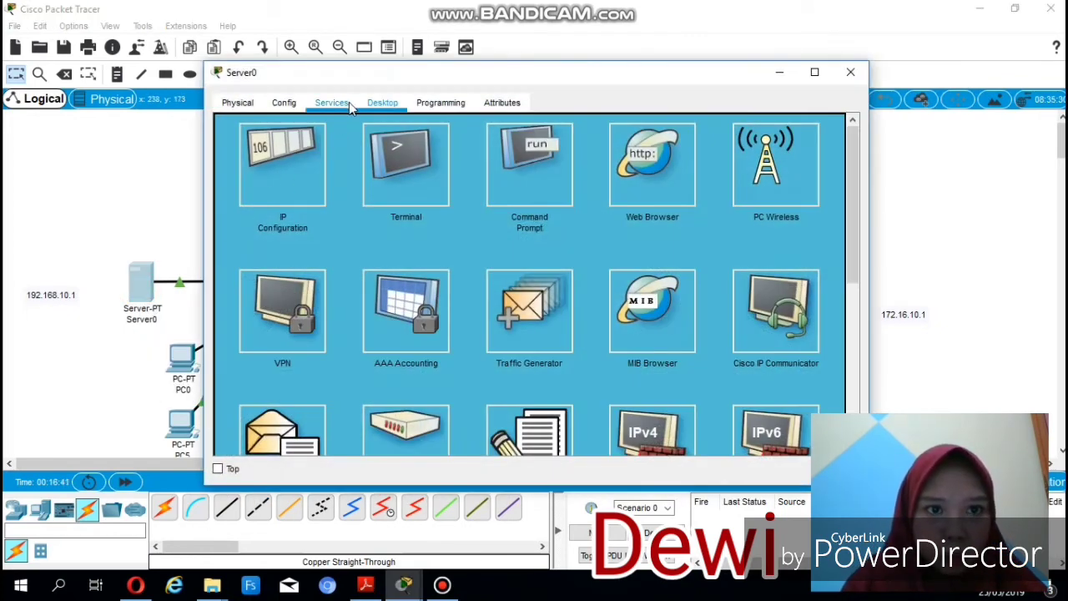
pyautogui.click(348, 106)
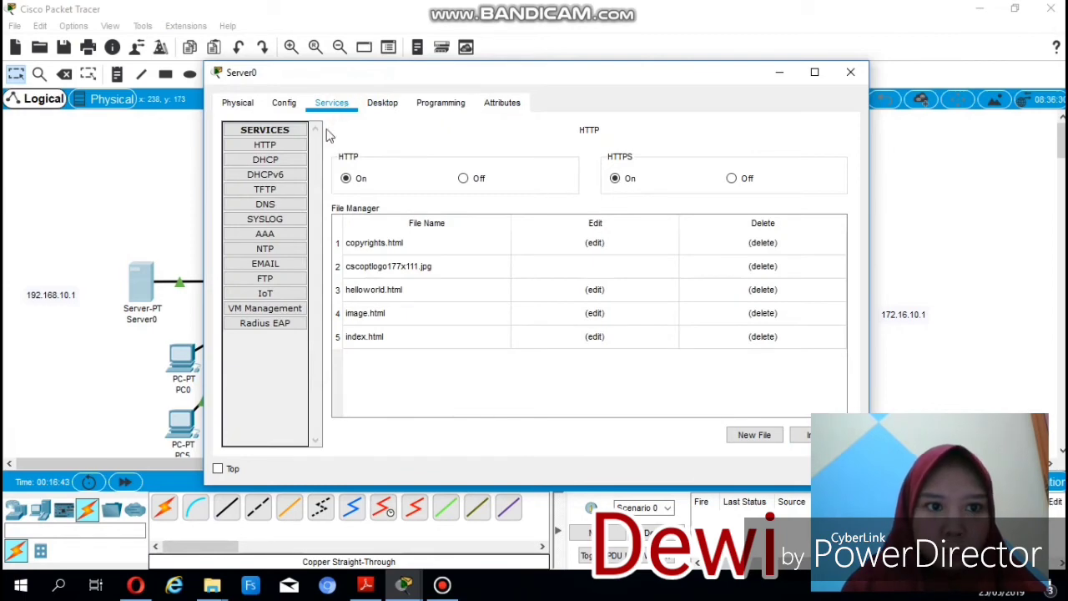
pyautogui.click(272, 163)
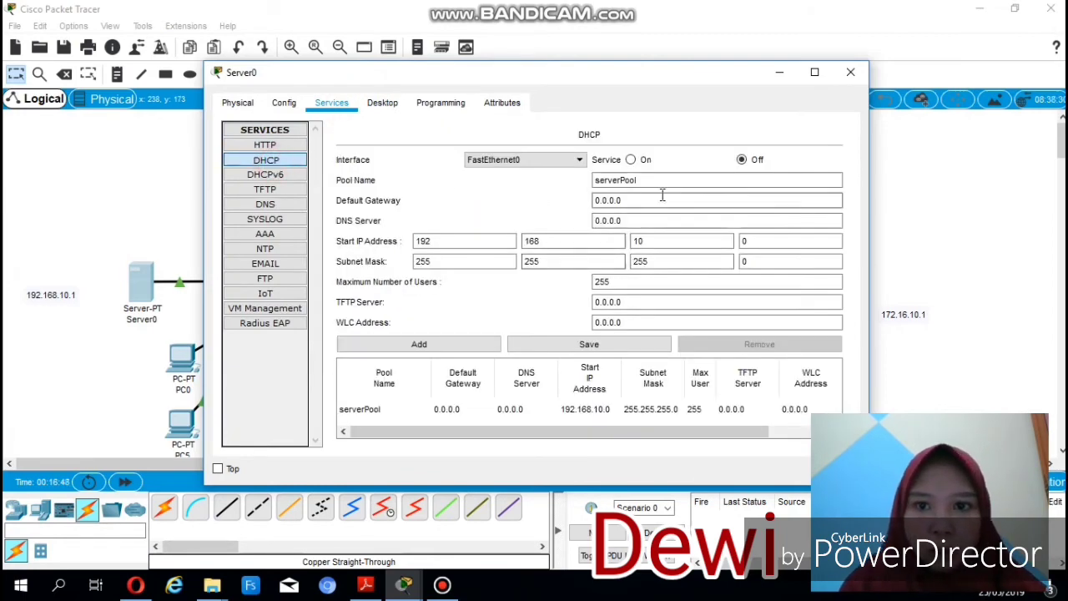
pyautogui.click(631, 160)
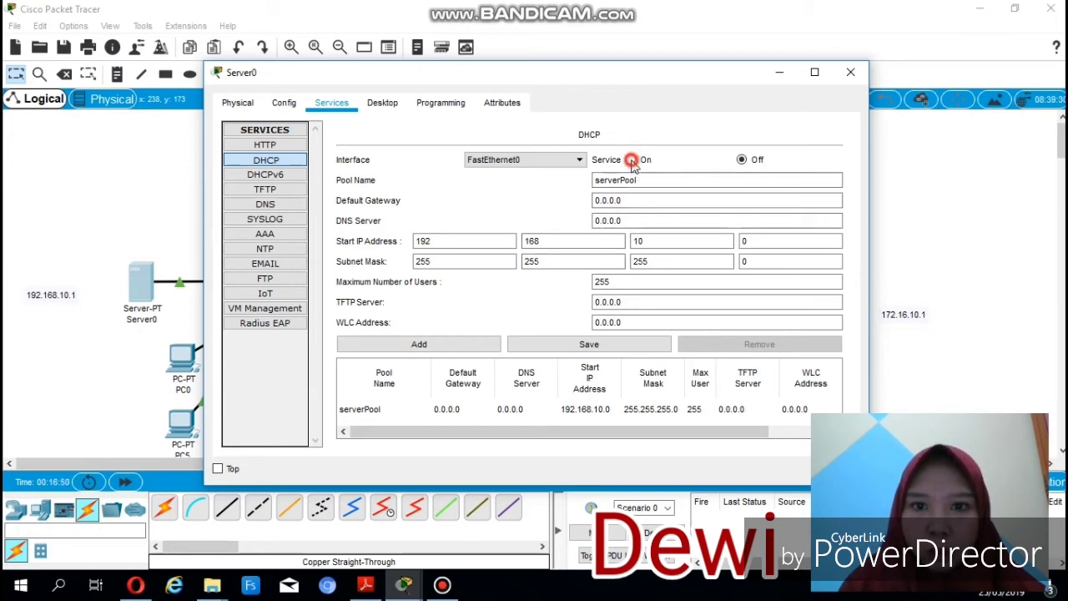
# Set the default gateway of Server0's DHCP pool to 192.168.10.254
pyautogui.click(632, 204)
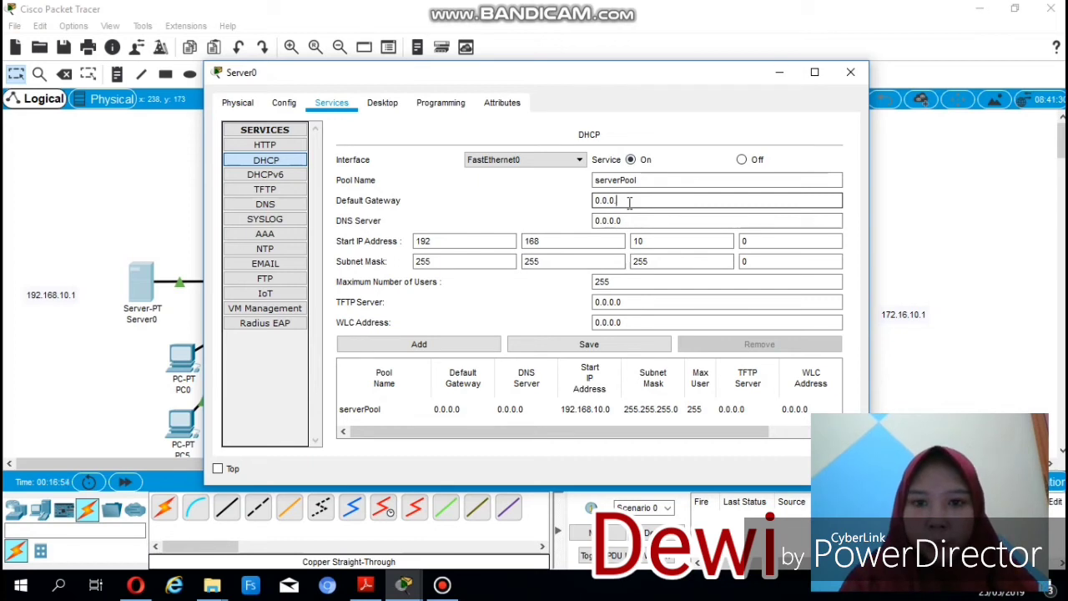
pyautogui.write('192')
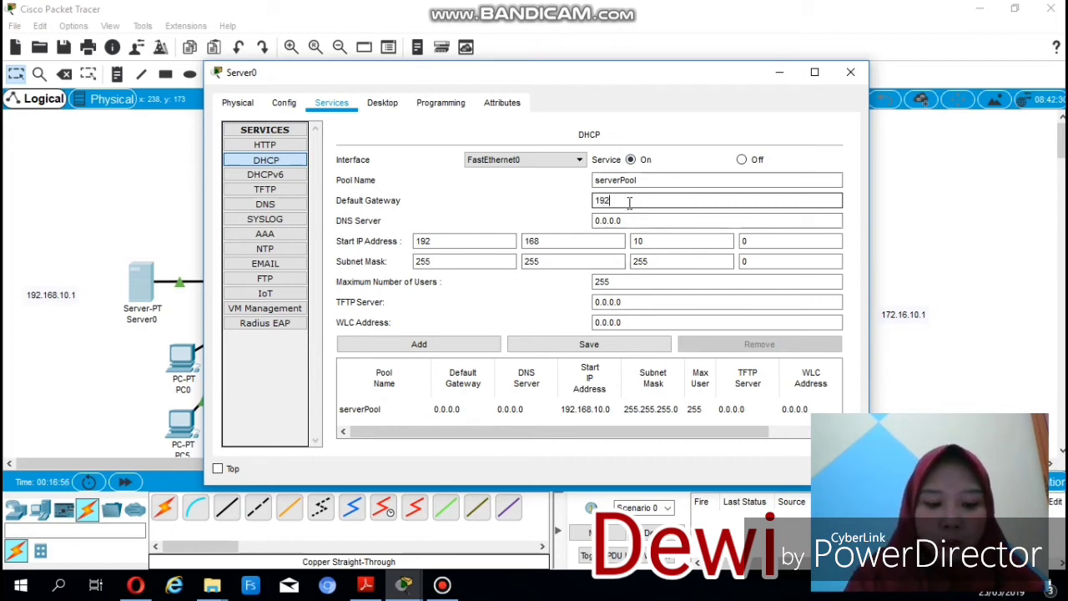
pyautogui.write('.1')
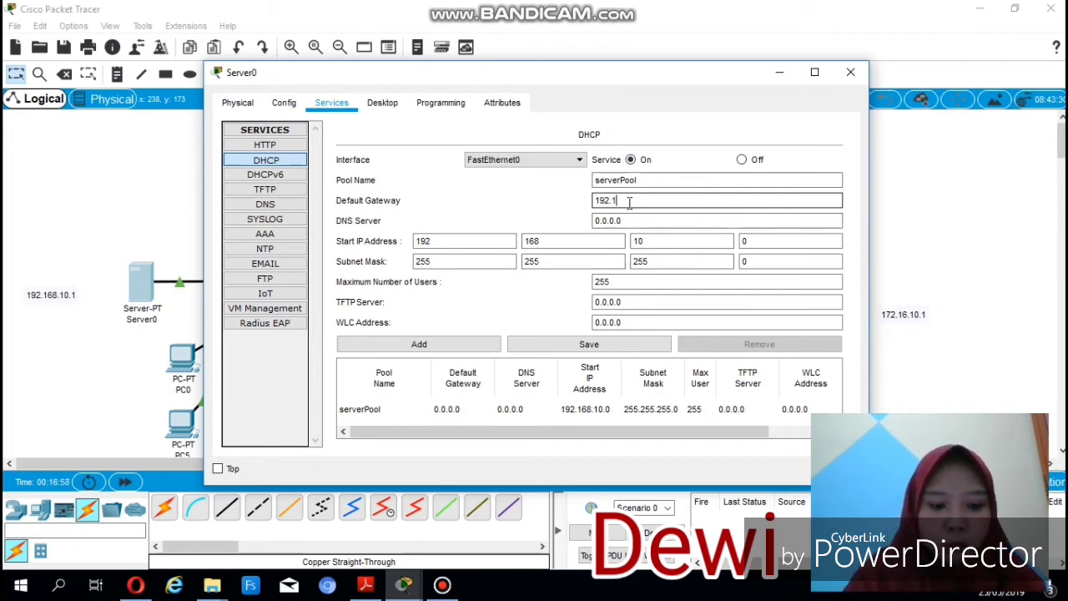
pyautogui.write('68.10')
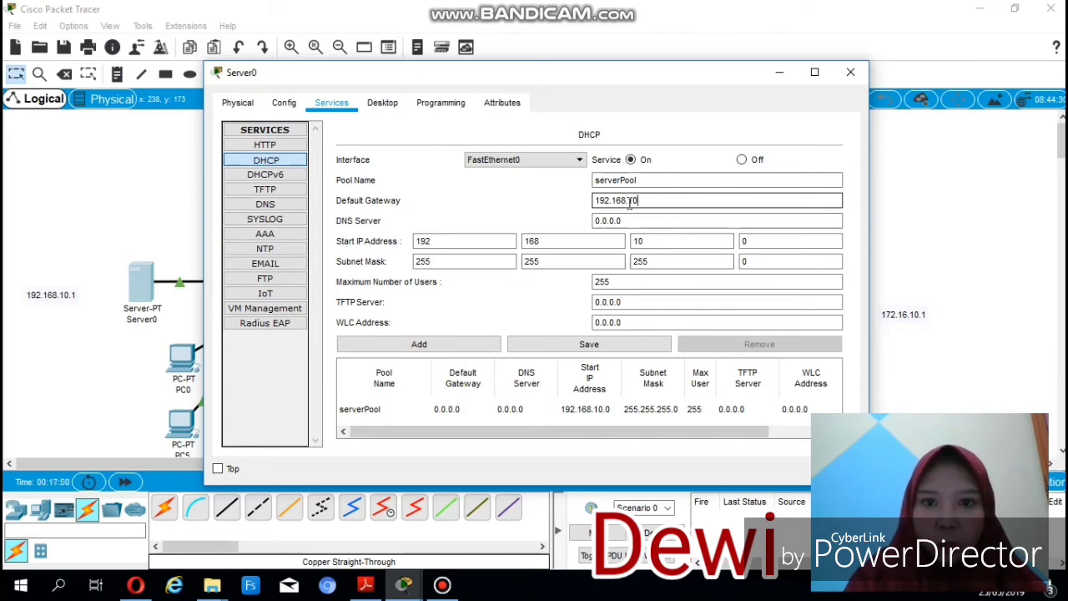
pyautogui.write('.254')
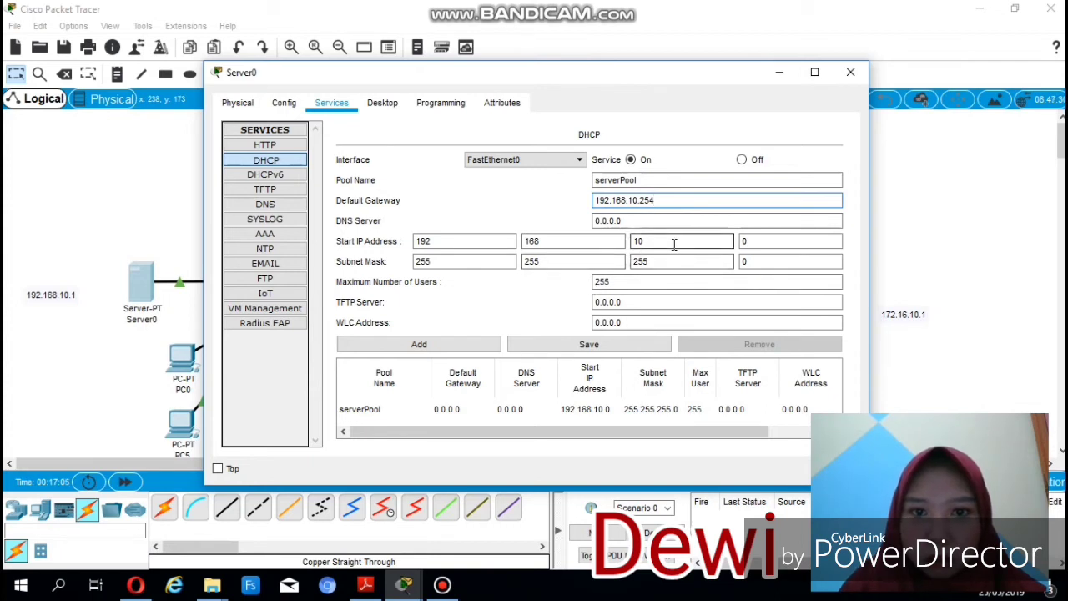
# Limit Server0's DHCP pool to 11 users, save the pool and close the server's configuration
pyautogui.click(618, 283)
pyautogui.press('BackSpace')
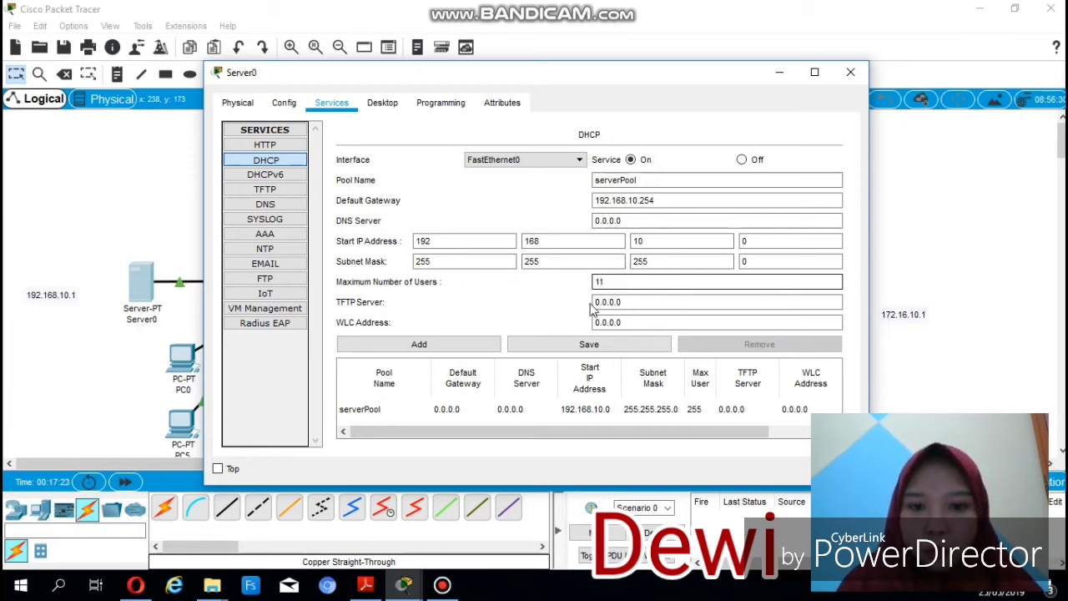
pyautogui.click(576, 345)
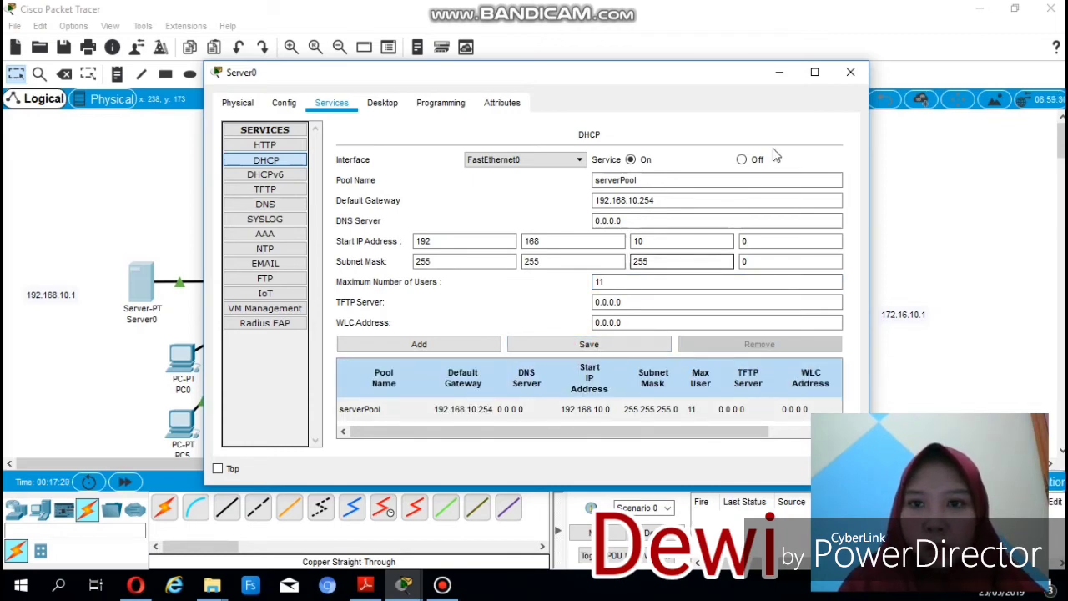
pyautogui.click(849, 73)
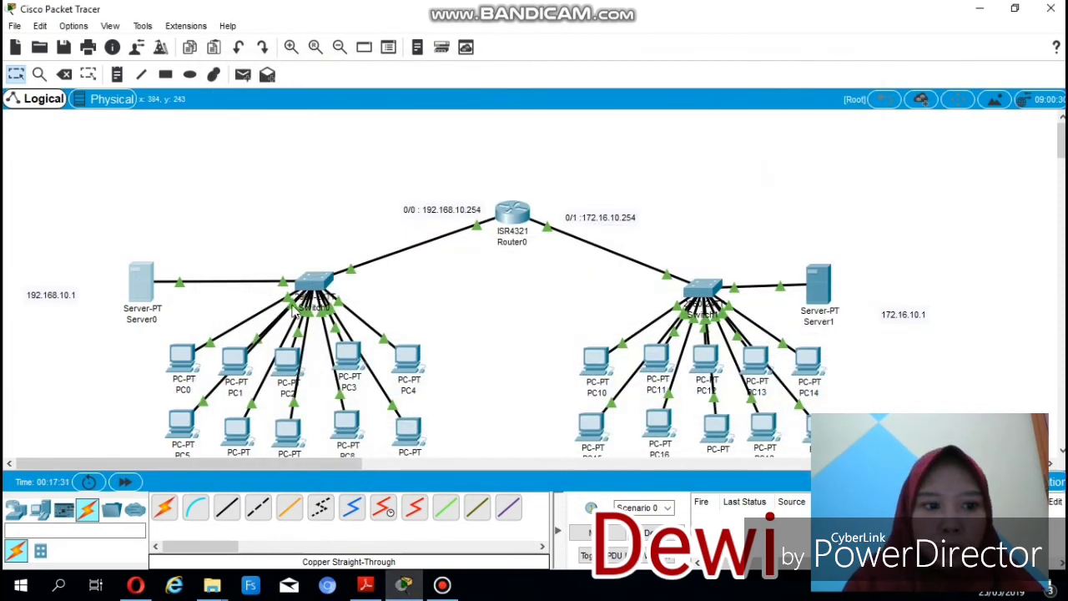
# Switch PC0's IPv4 configuration to DHCP and close its window
pyautogui.click(186, 362)
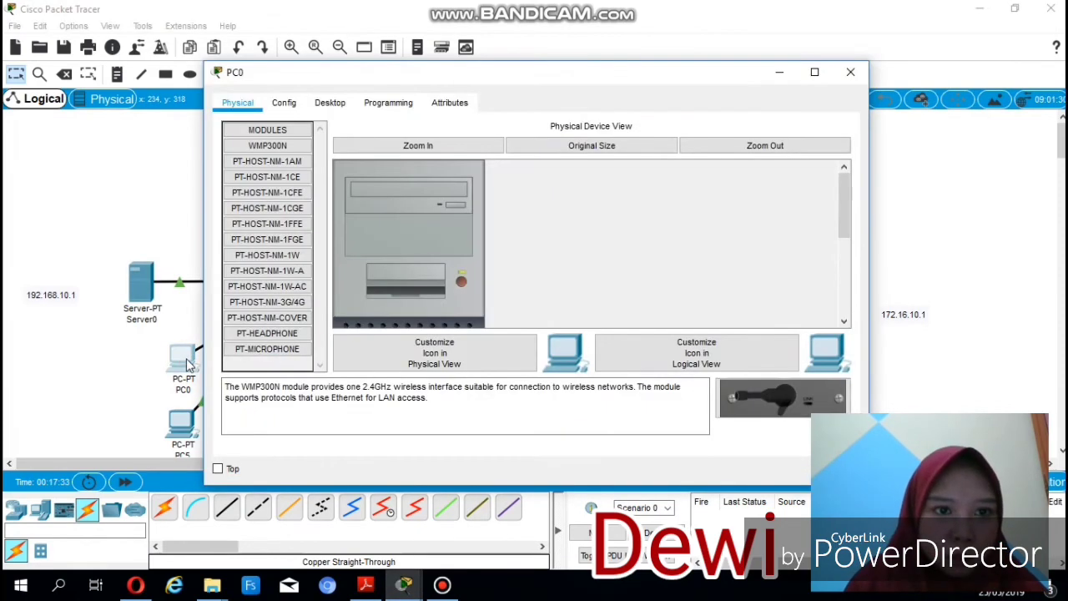
pyautogui.click(337, 106)
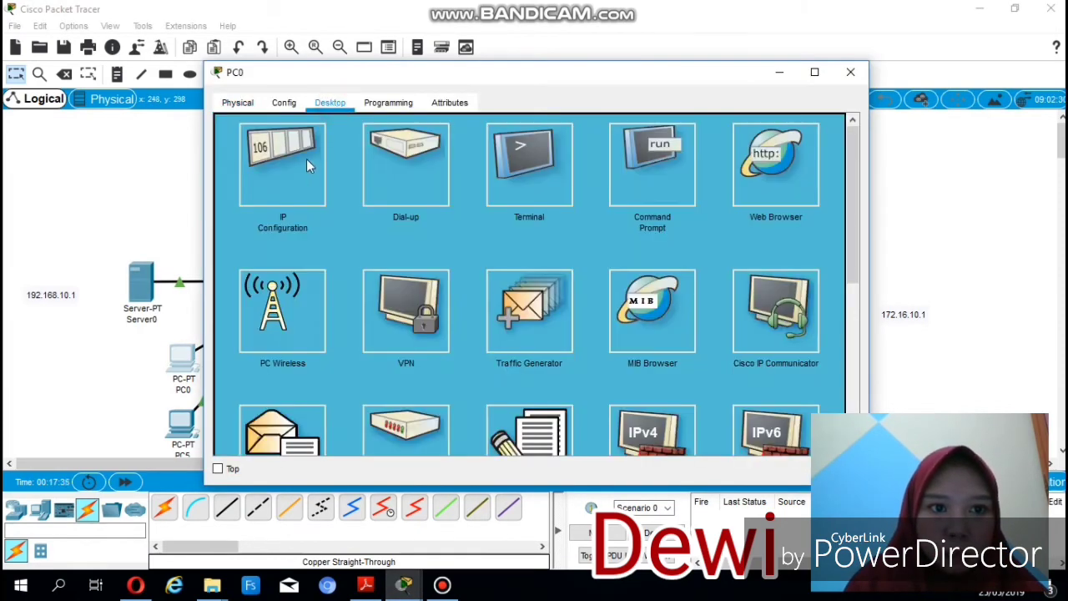
pyautogui.click(306, 159)
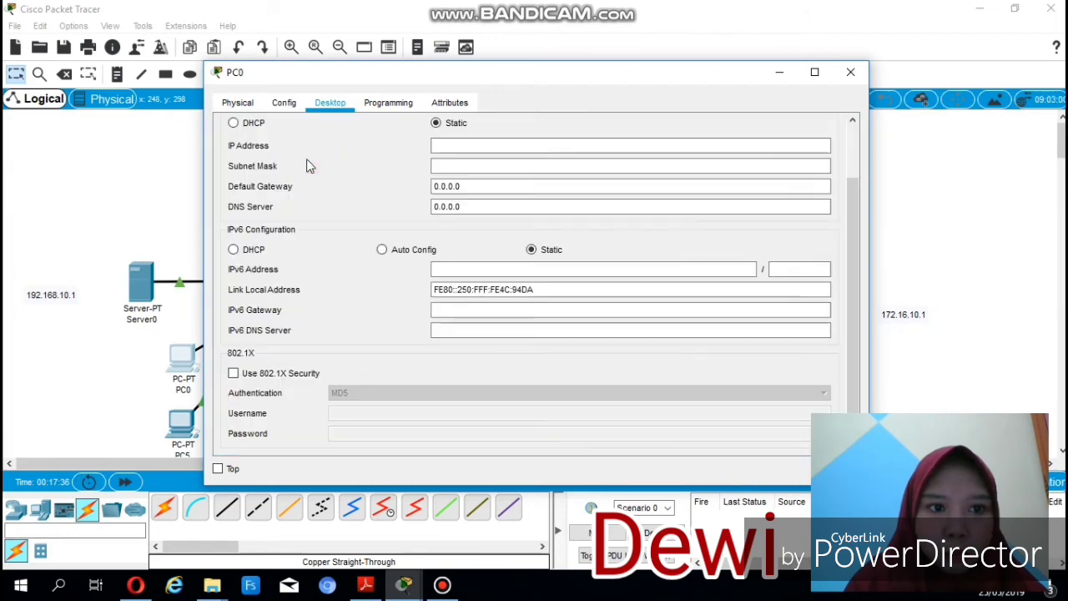
pyautogui.click(234, 123)
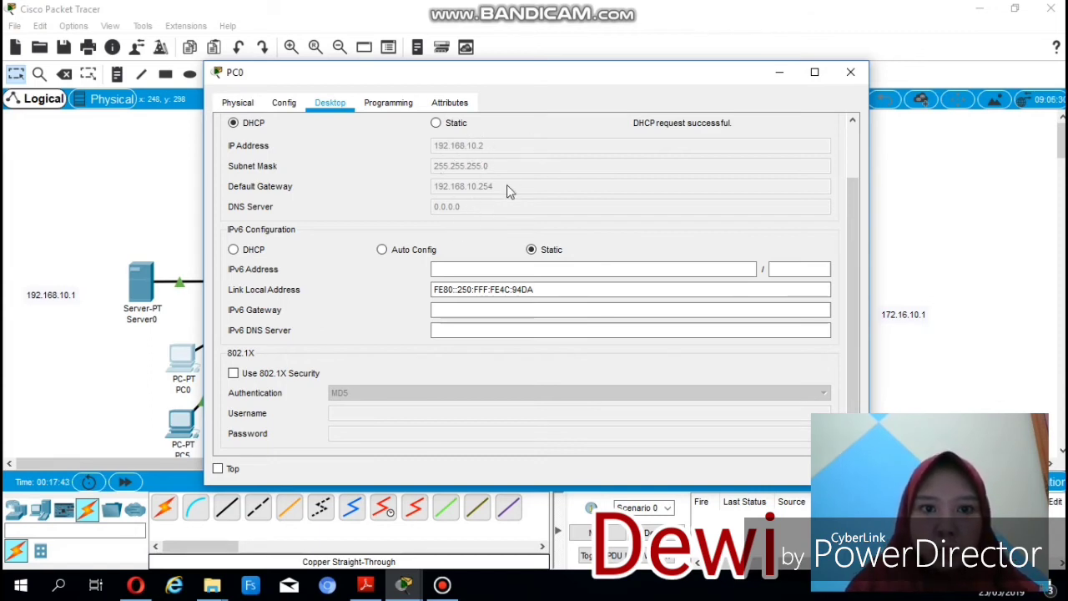
pyautogui.click(845, 82)
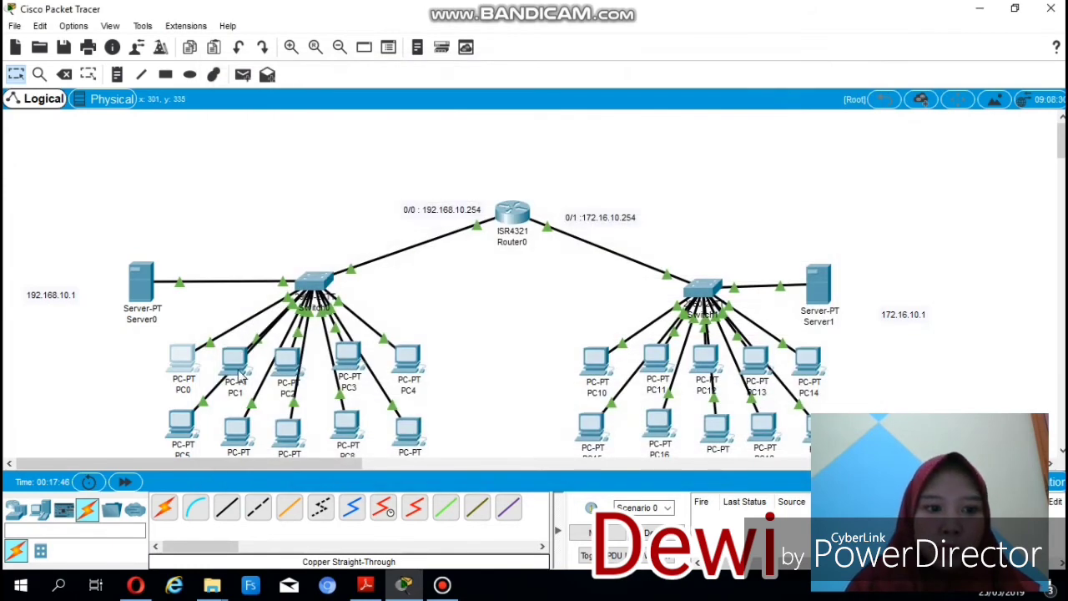
# Switch PC1's IPv4 configuration to DHCP and close the PC configuration window
pyautogui.click(236, 371)
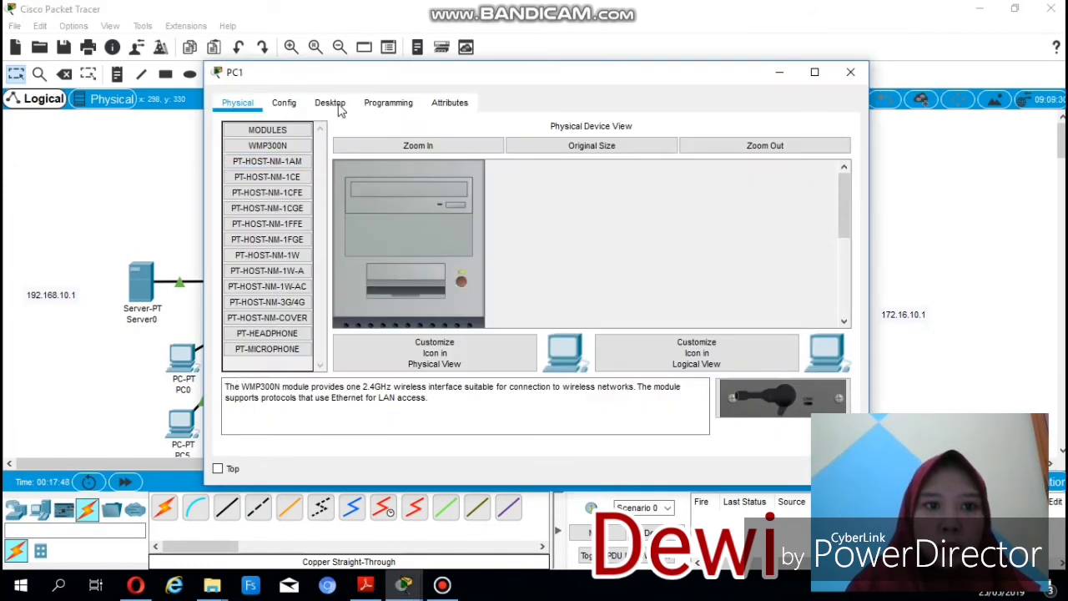
pyautogui.click(334, 102)
pyautogui.click(317, 133)
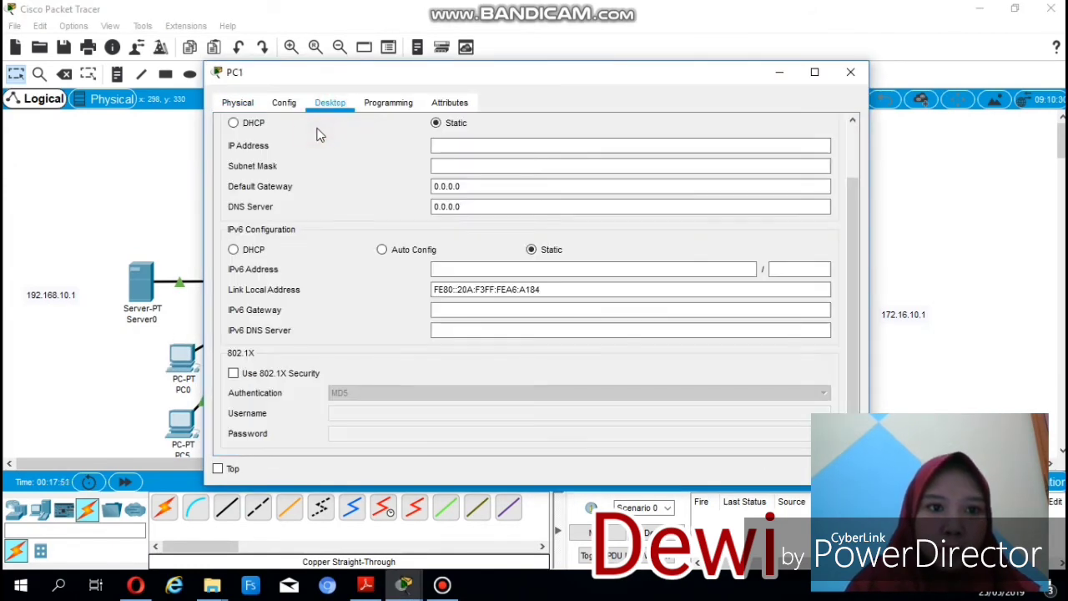
pyautogui.click(234, 124)
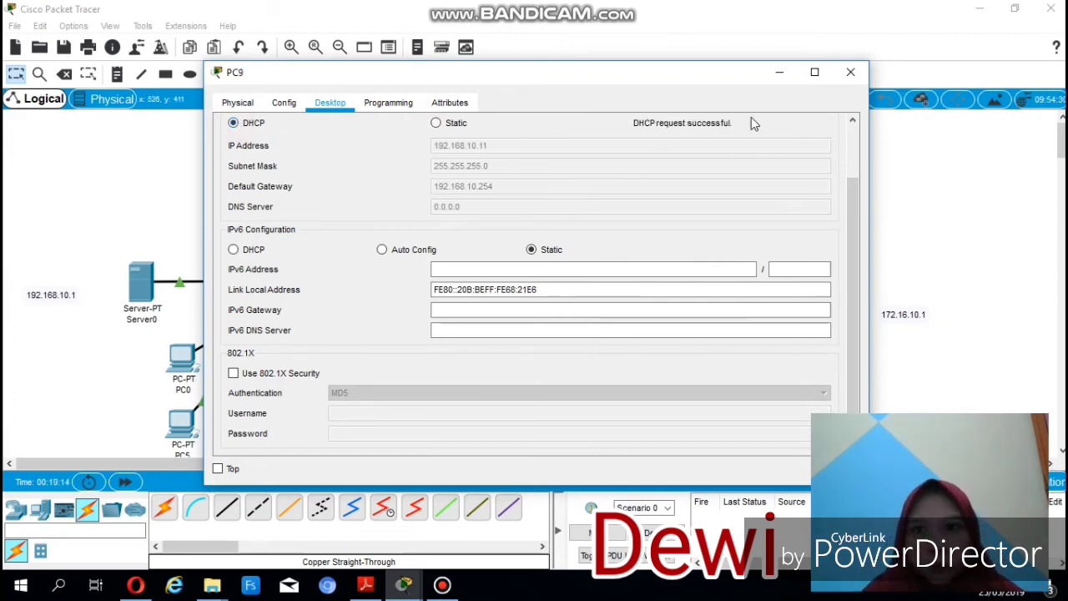
pyautogui.click(851, 71)
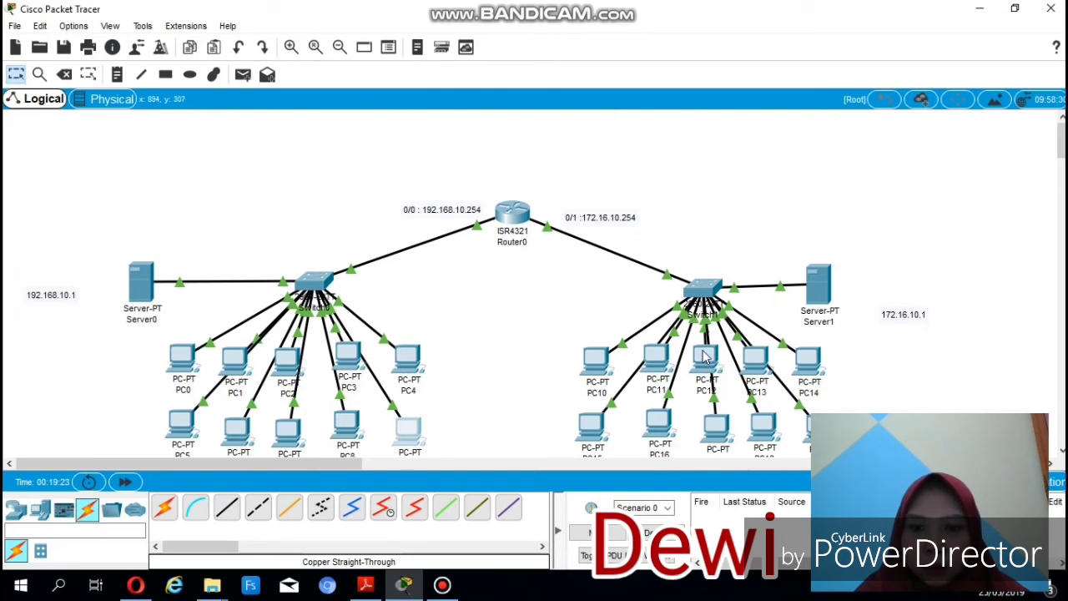
# Turn on the DHCP service for the FastEthernet0 interface of Server1
pyautogui.moveTo(754, 367)
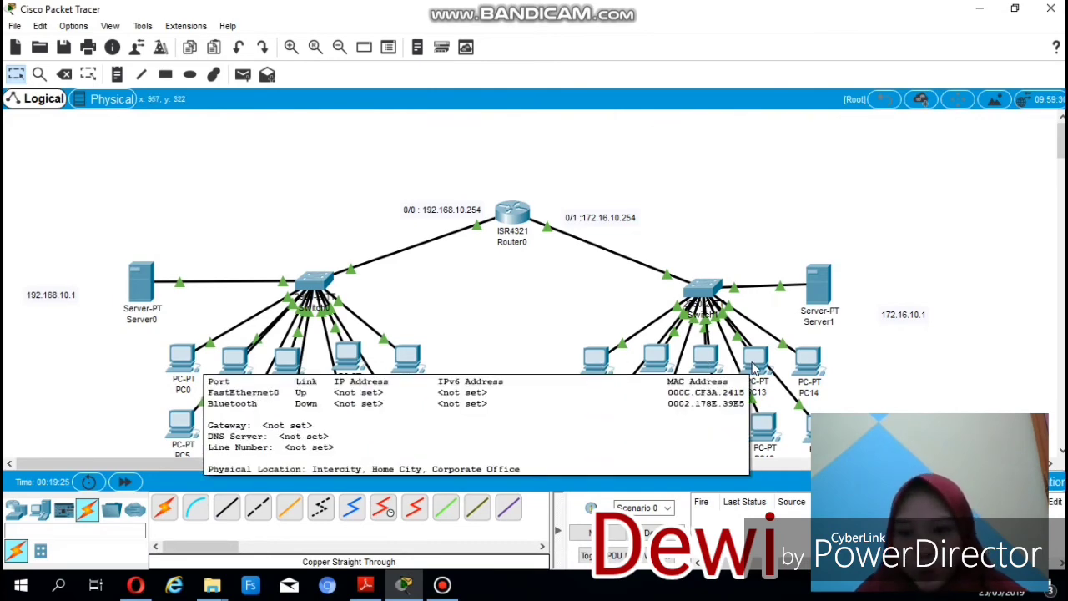
pyautogui.click(813, 289)
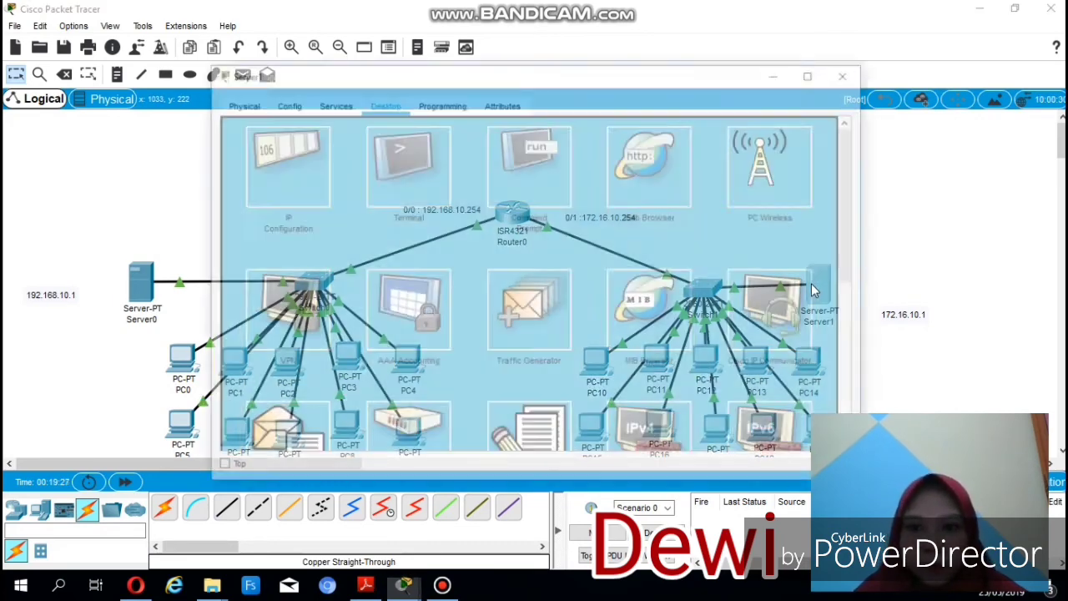
pyautogui.click(325, 104)
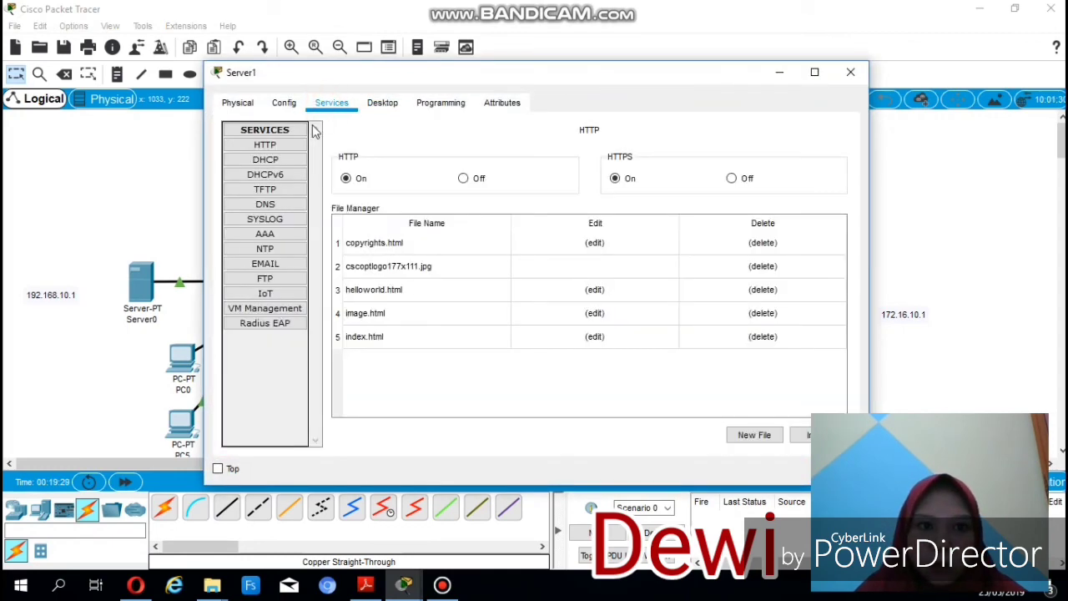
pyautogui.click(266, 160)
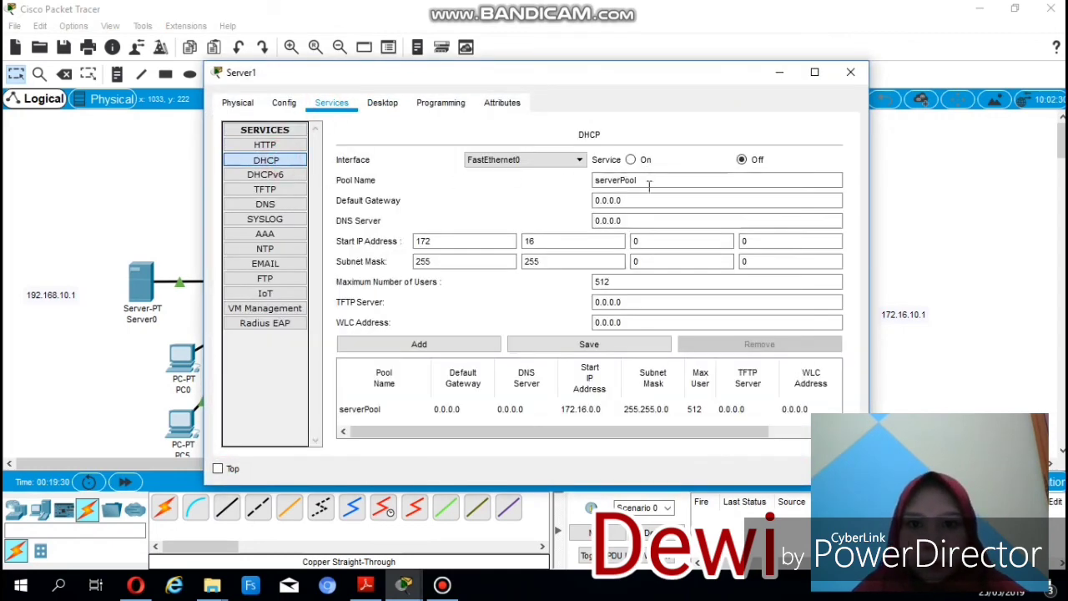
pyautogui.click(631, 160)
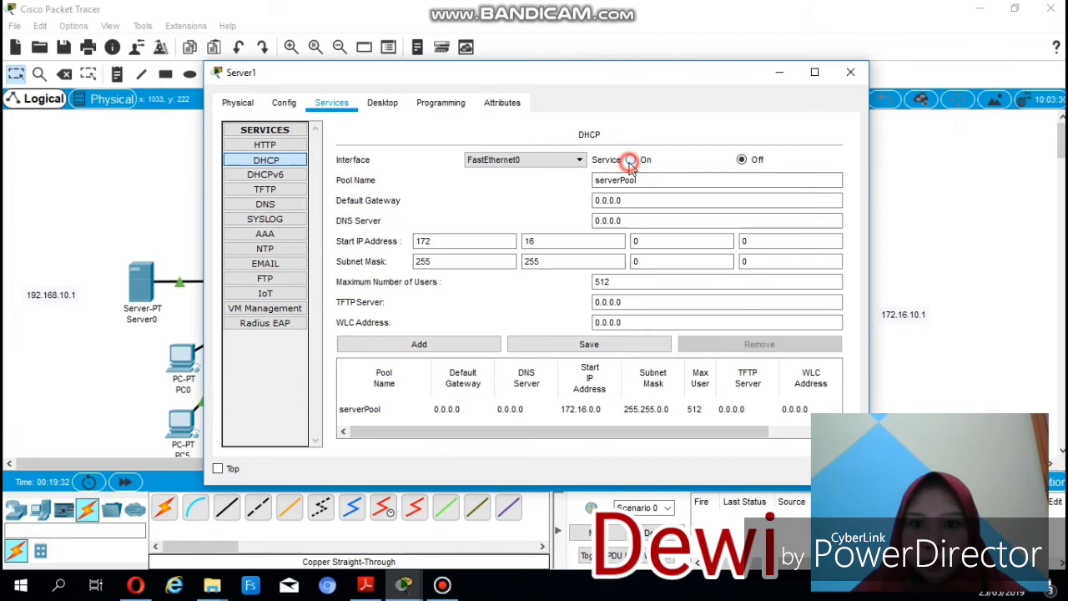
# Set the default gateway of Server1's DHCP pool to 172.16.10.254
pyautogui.click(632, 201)
pyautogui.press('BackSpace')
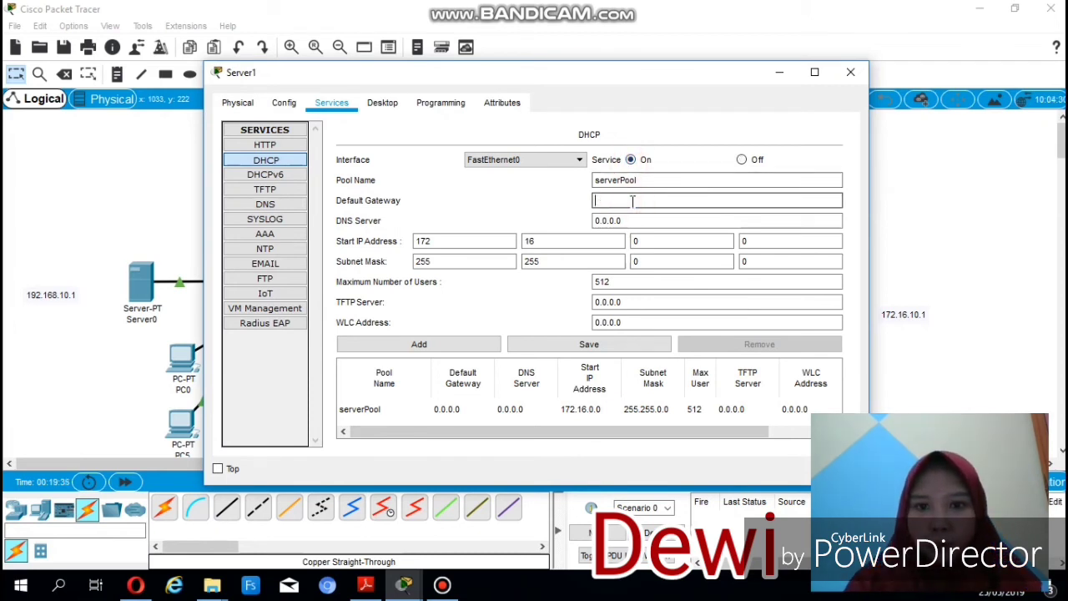
pyautogui.write('172.1')
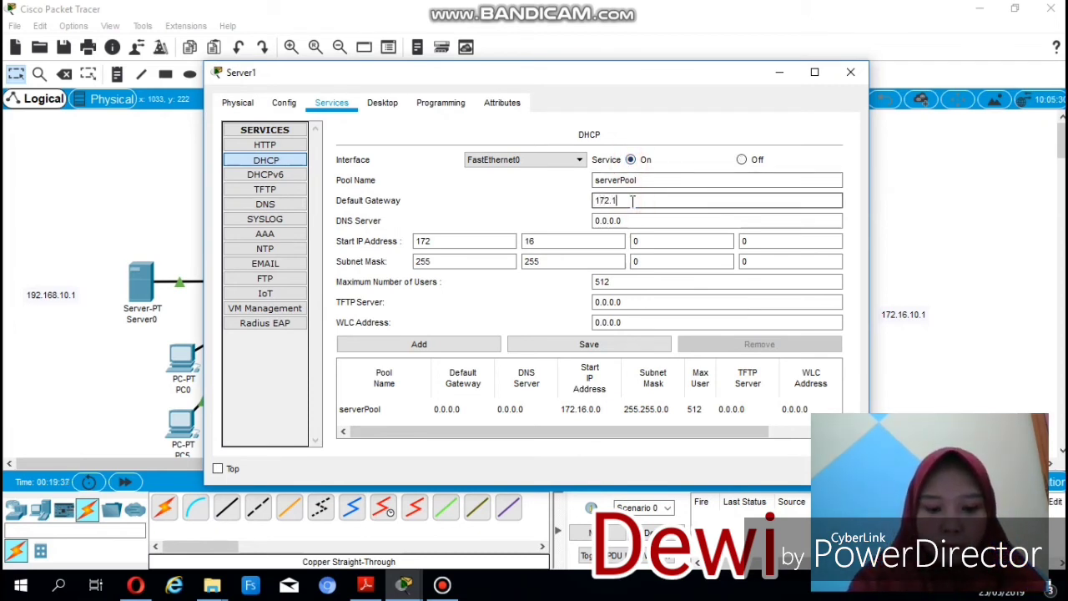
pyautogui.write('6.10.254')
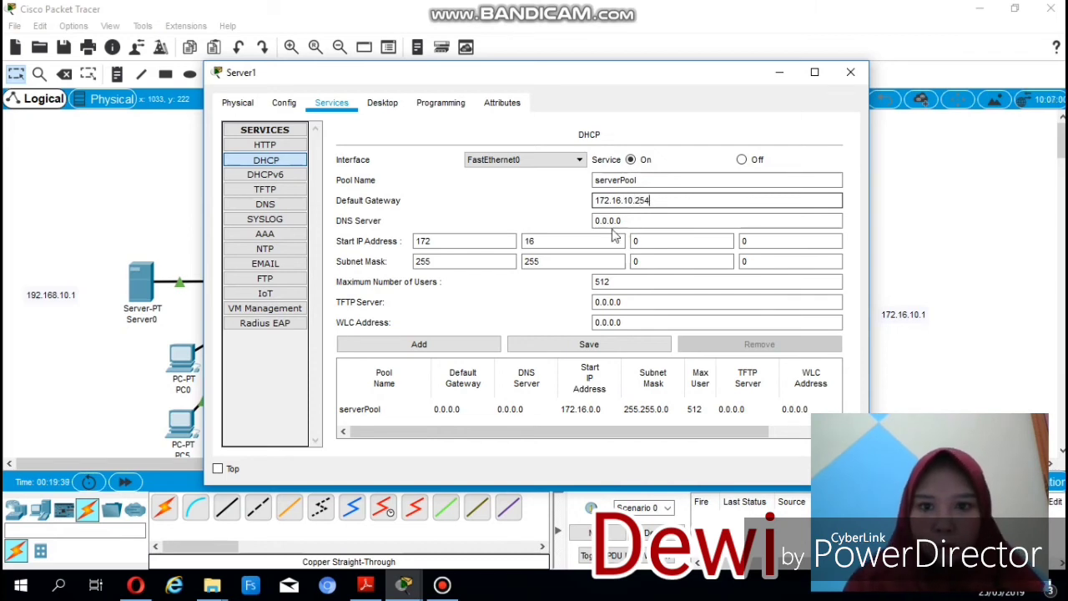
# Limit Server1's DHCP pool to 11 users, save the pool and close the server's configuration
pyautogui.click(642, 284)
pyautogui.click(642, 282)
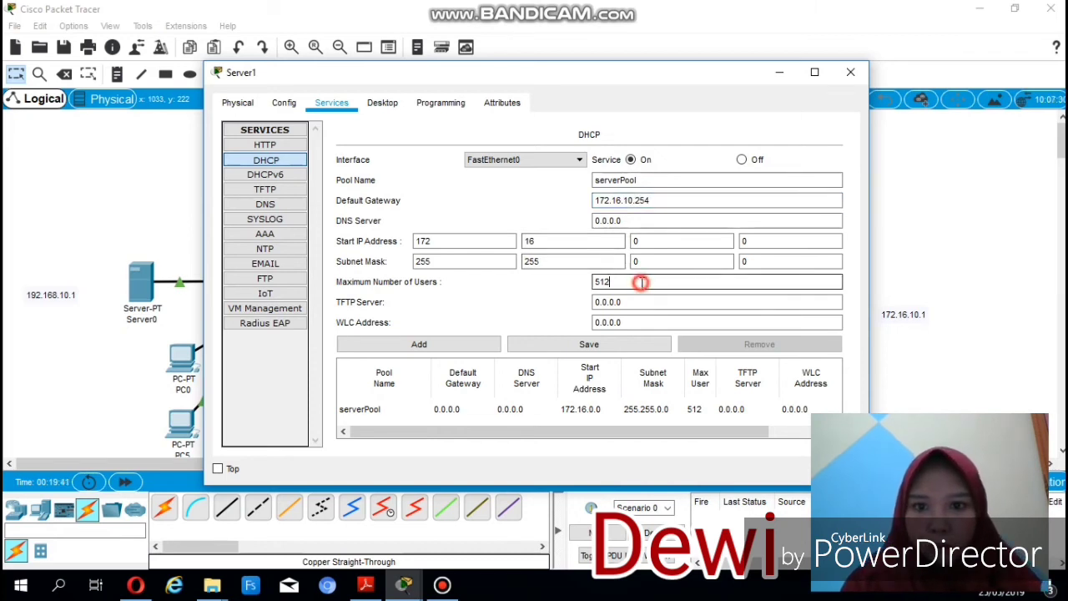
pyautogui.press('BackSpace')
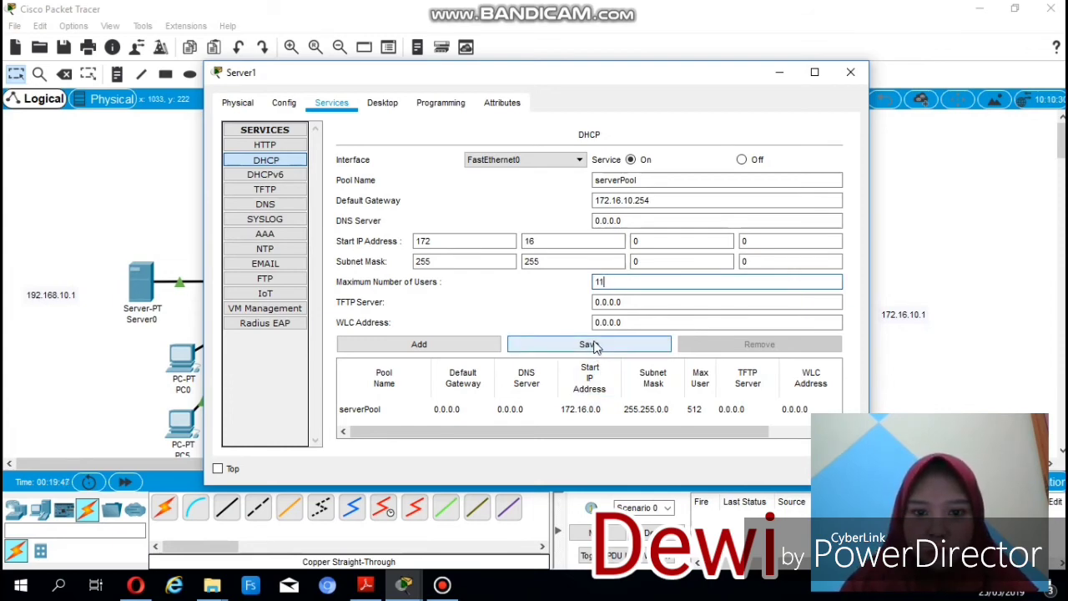
pyautogui.click(593, 346)
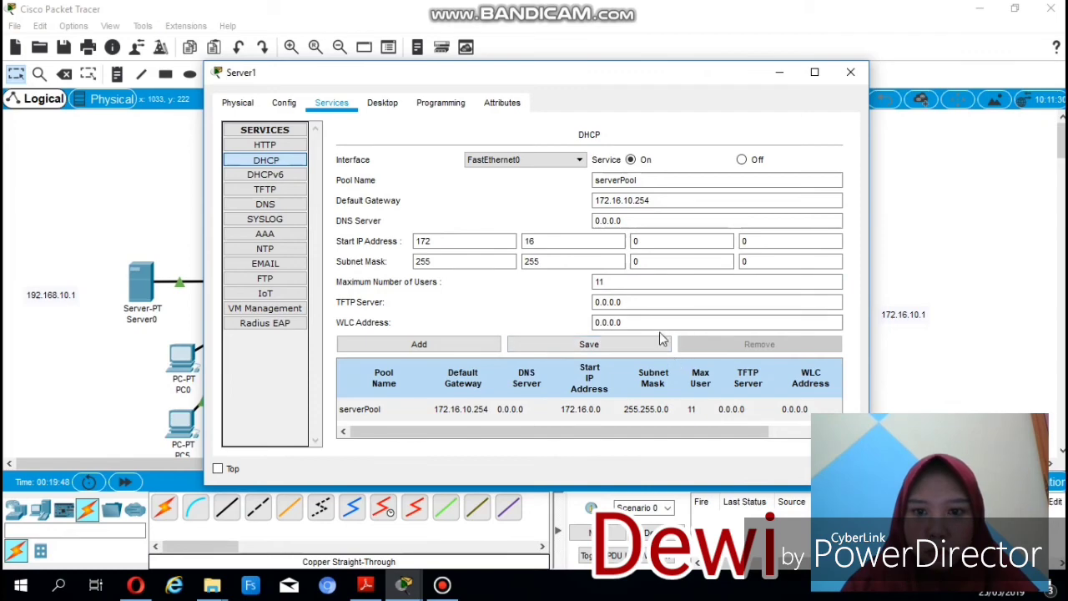
pyautogui.click(844, 78)
# Switch PC10's IPv4 configuration to DHCP and close its window
pyautogui.click(597, 373)
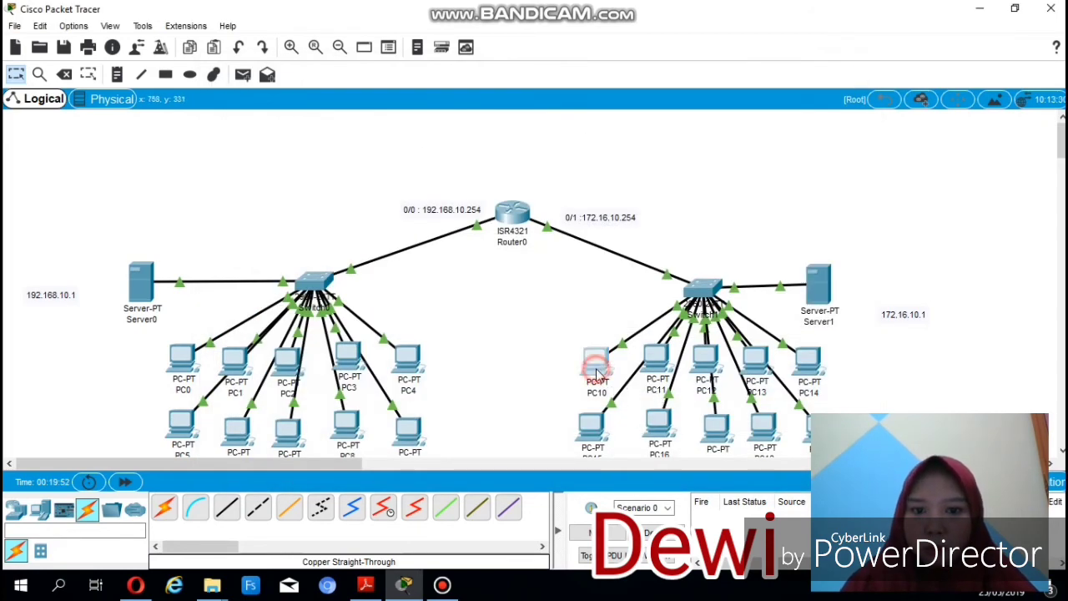
pyautogui.click(345, 105)
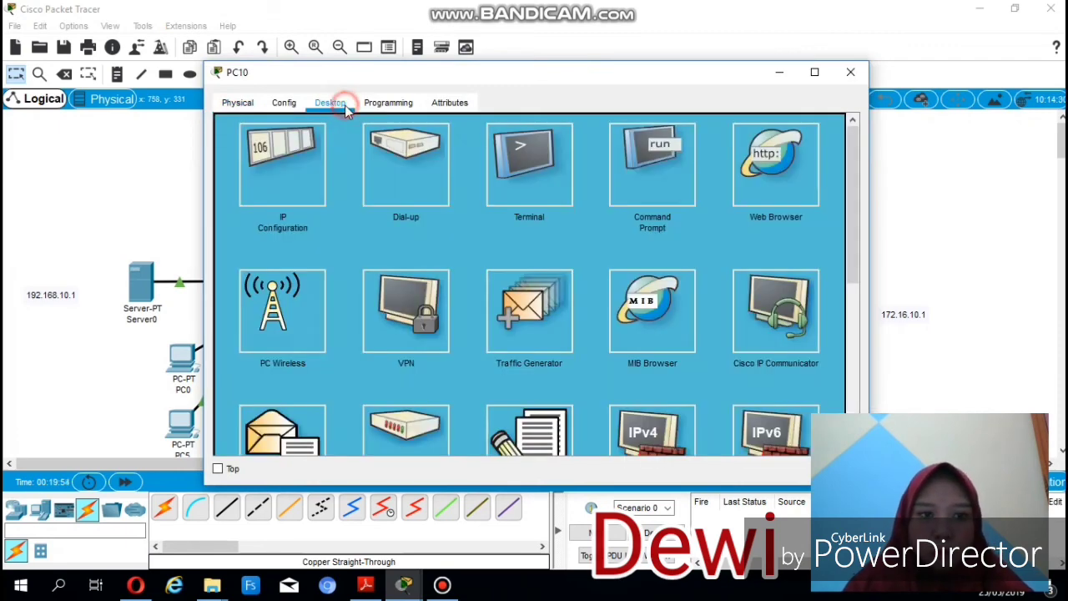
pyautogui.click(291, 183)
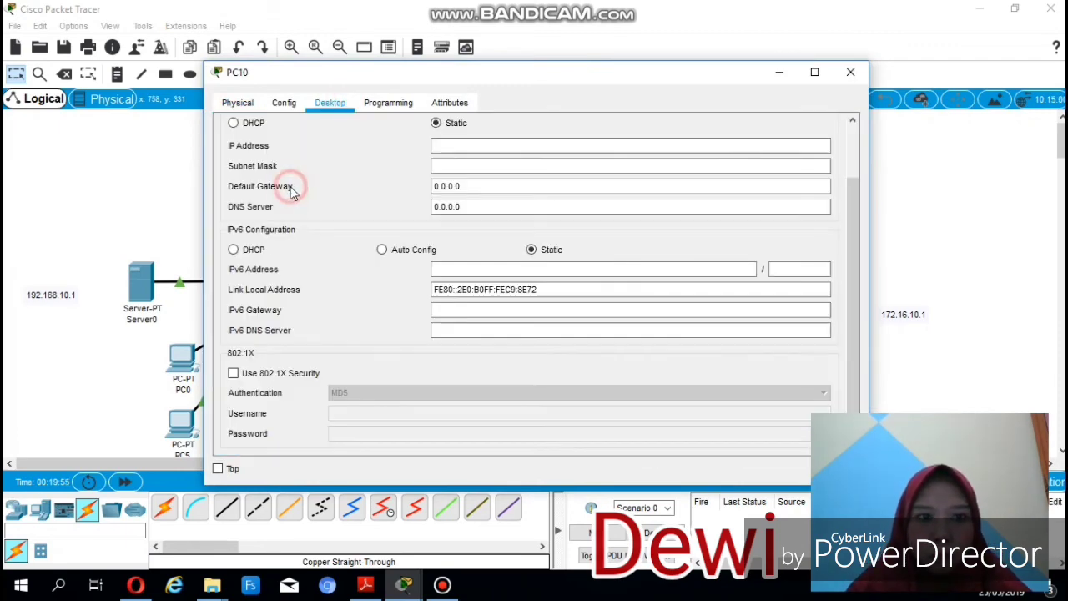
pyautogui.click(248, 125)
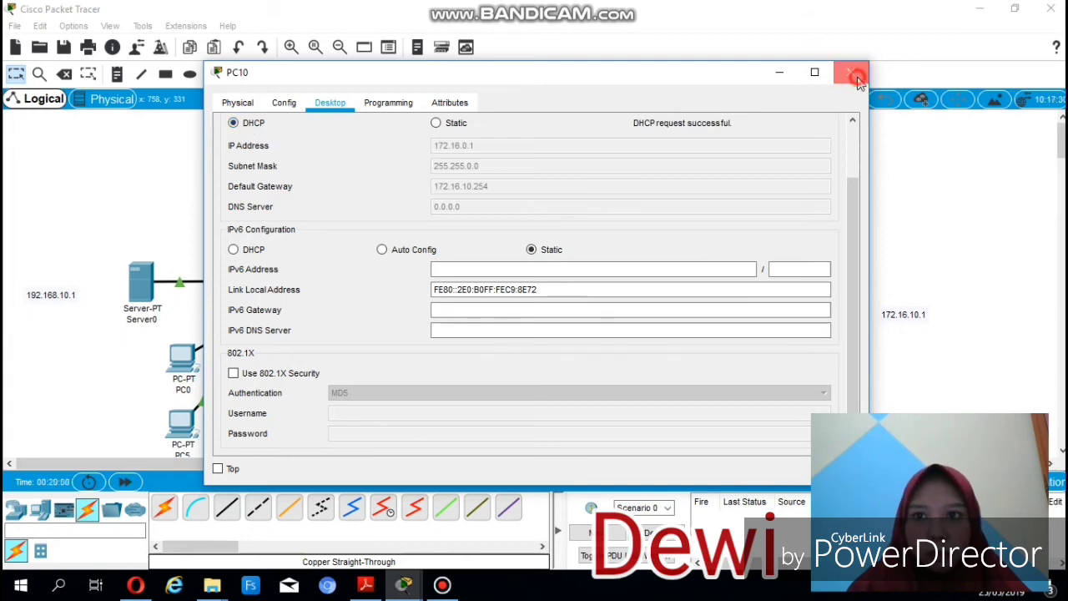
pyautogui.click(857, 75)
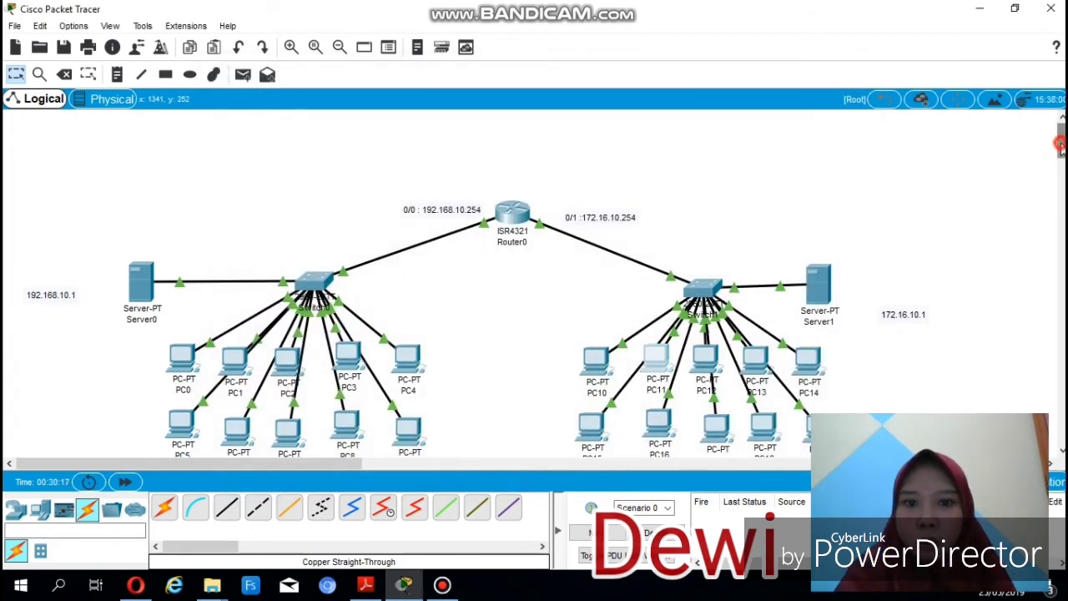
# Ping 172.16.10.1 from PC0's command prompt and close the PC0 window
pyautogui.moveTo(1059, 144); pyautogui.dragTo(1060, 147)
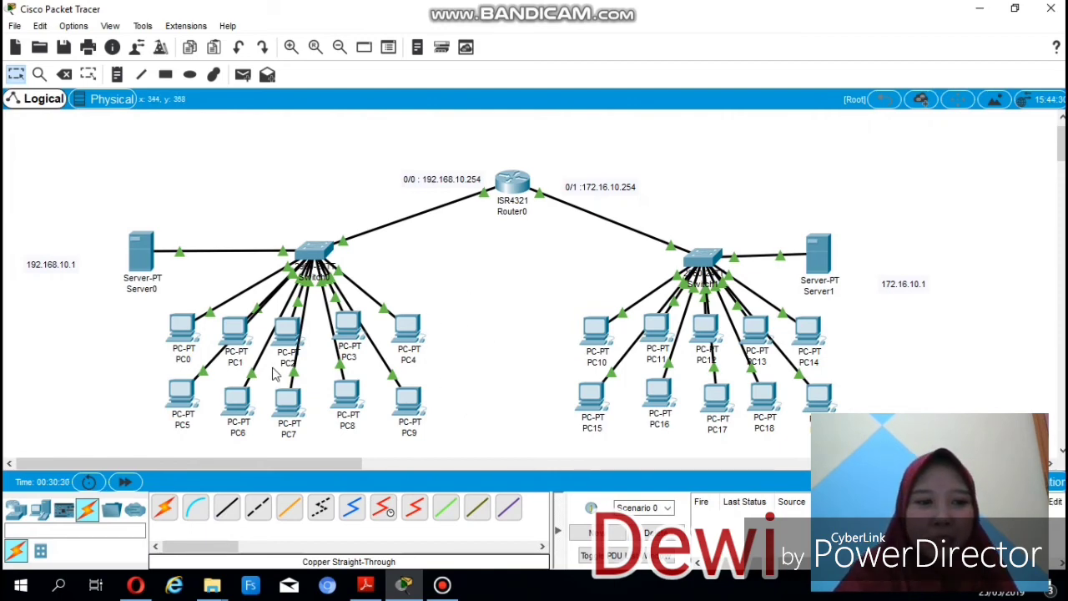
pyautogui.click(185, 332)
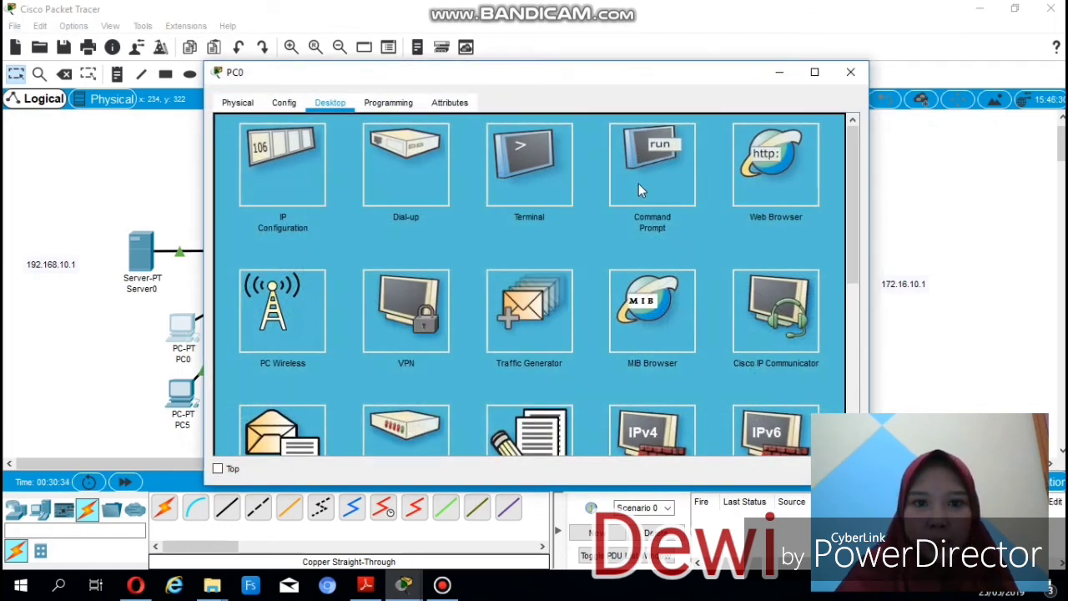
pyautogui.click(650, 183)
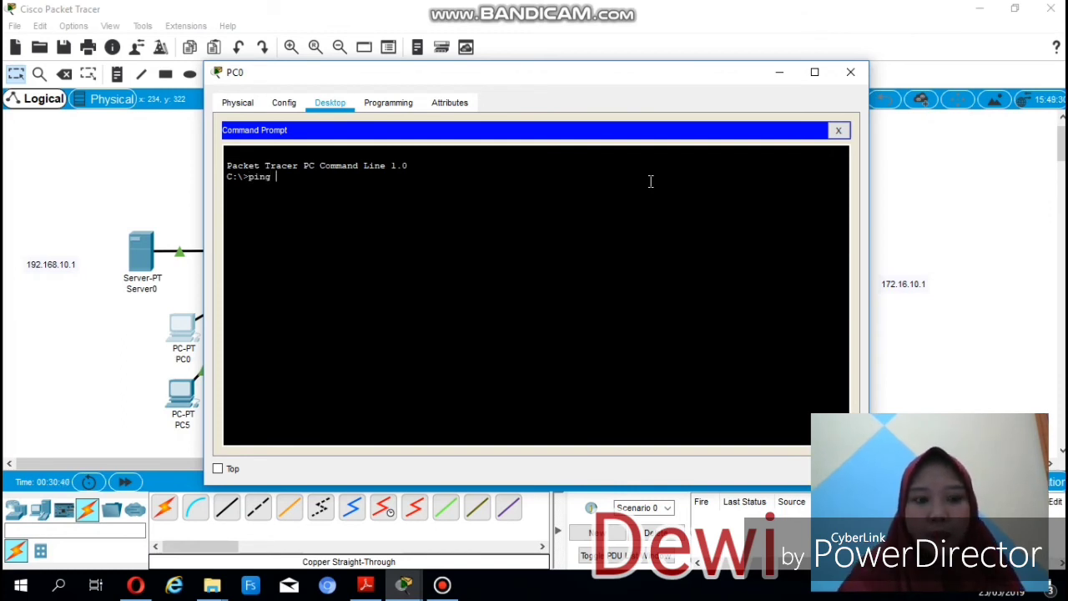
pyautogui.write('ping 172.16.10.1')
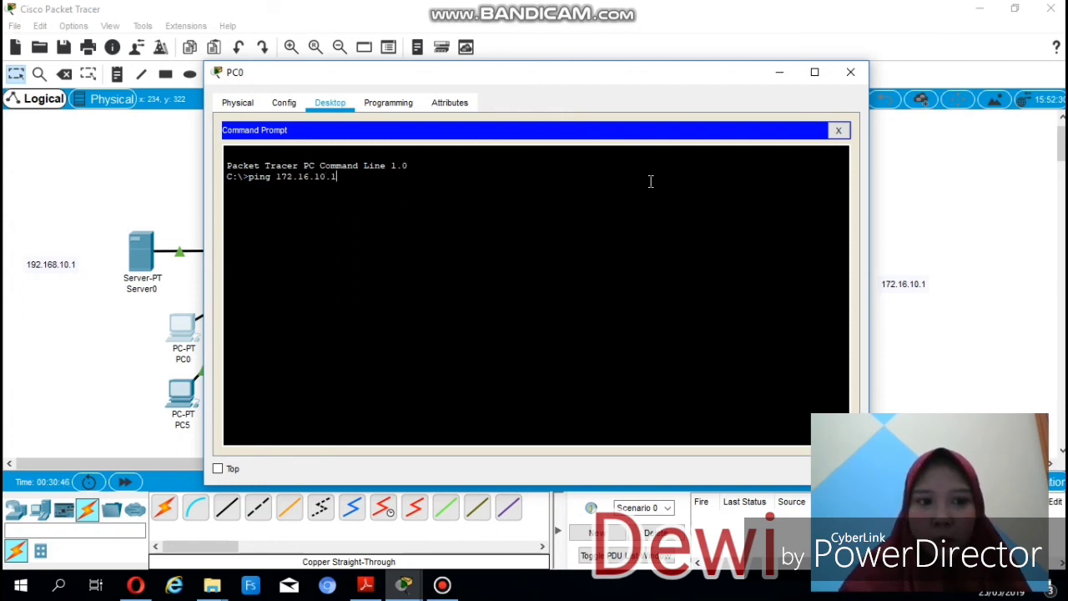
pyautogui.press('Return')
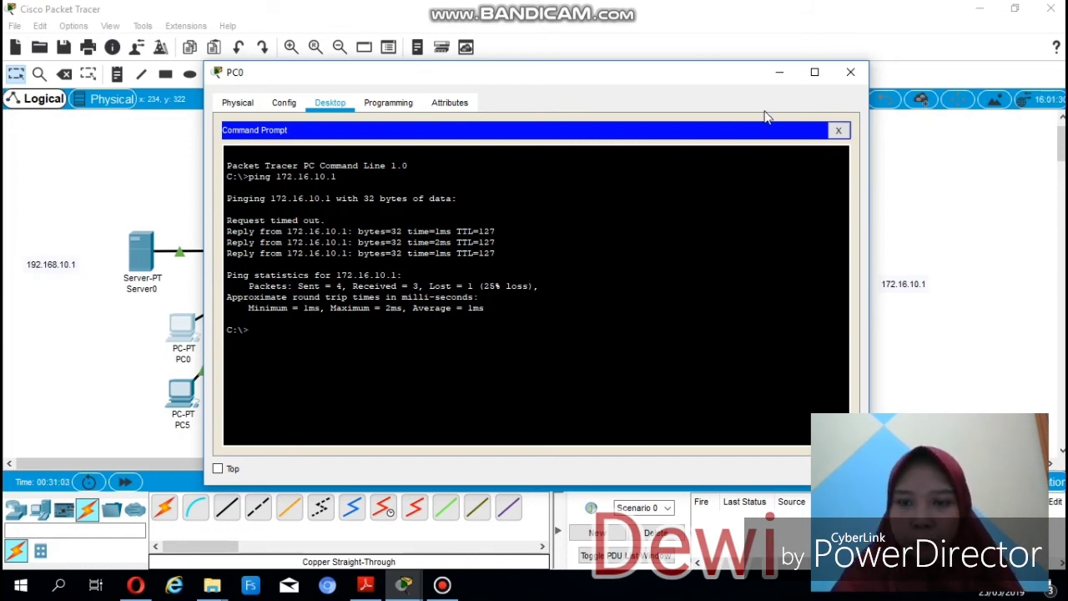
pyautogui.click(844, 75)
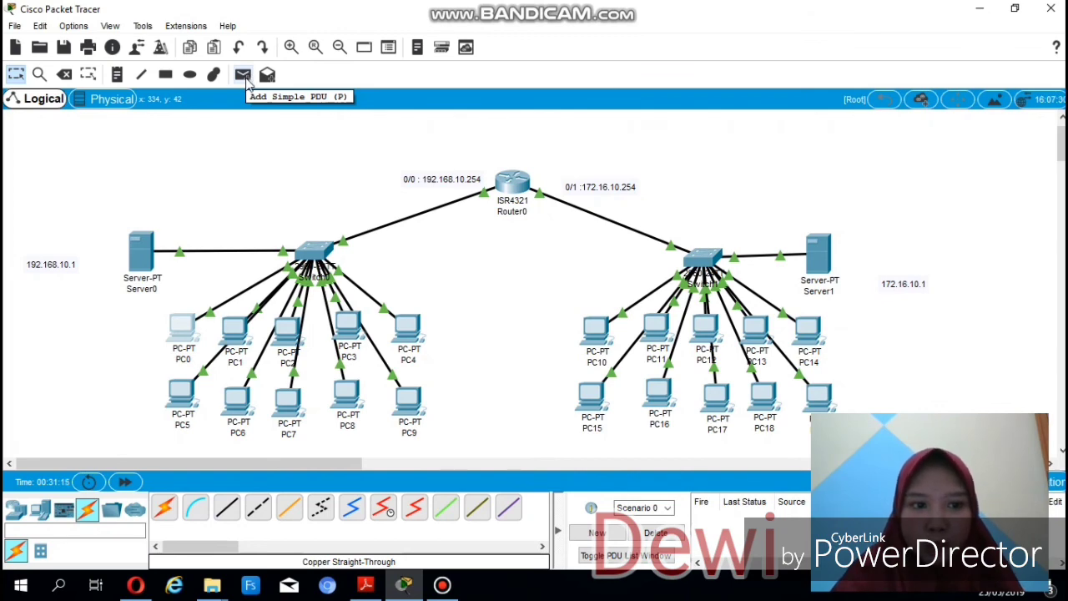
# Send a simple PDU from Server0 to Server1 to test the connection between the two subnets
pyautogui.click(303, 180)
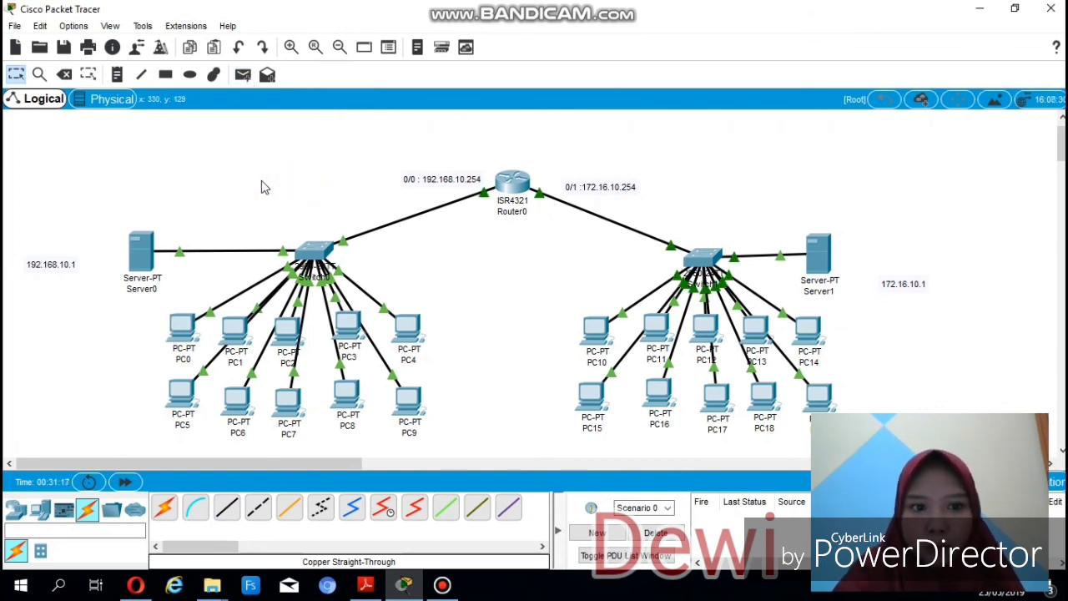
pyautogui.click(244, 77)
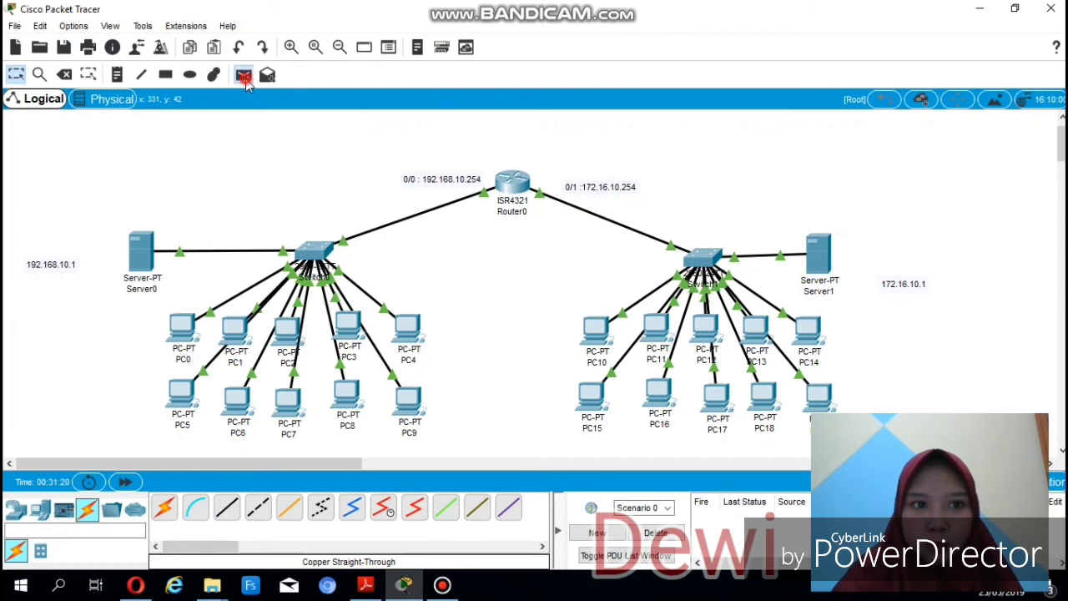
pyautogui.click(143, 255)
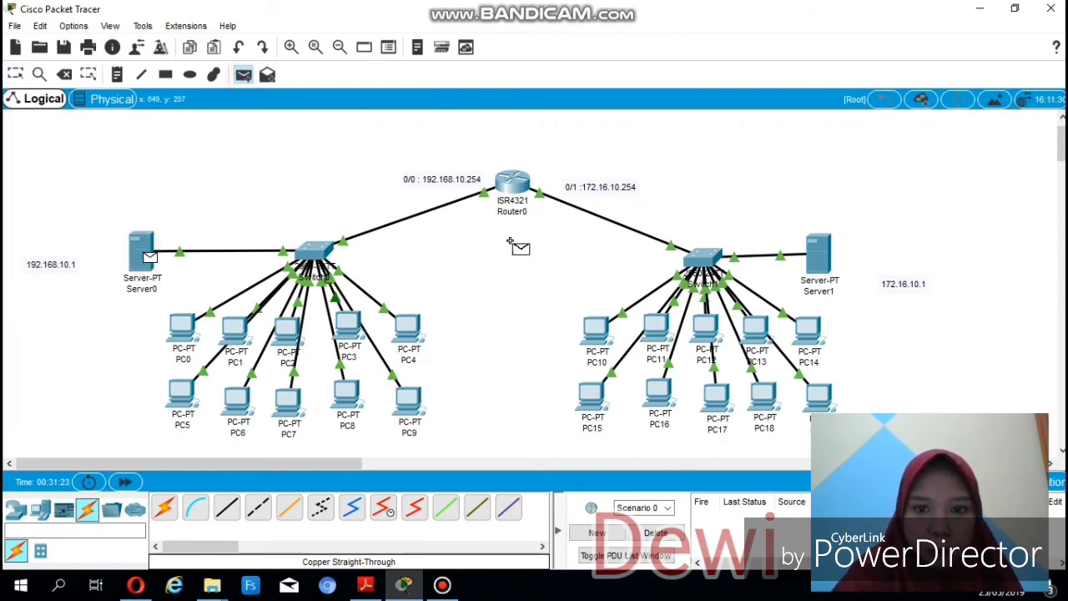
pyautogui.click(823, 259)
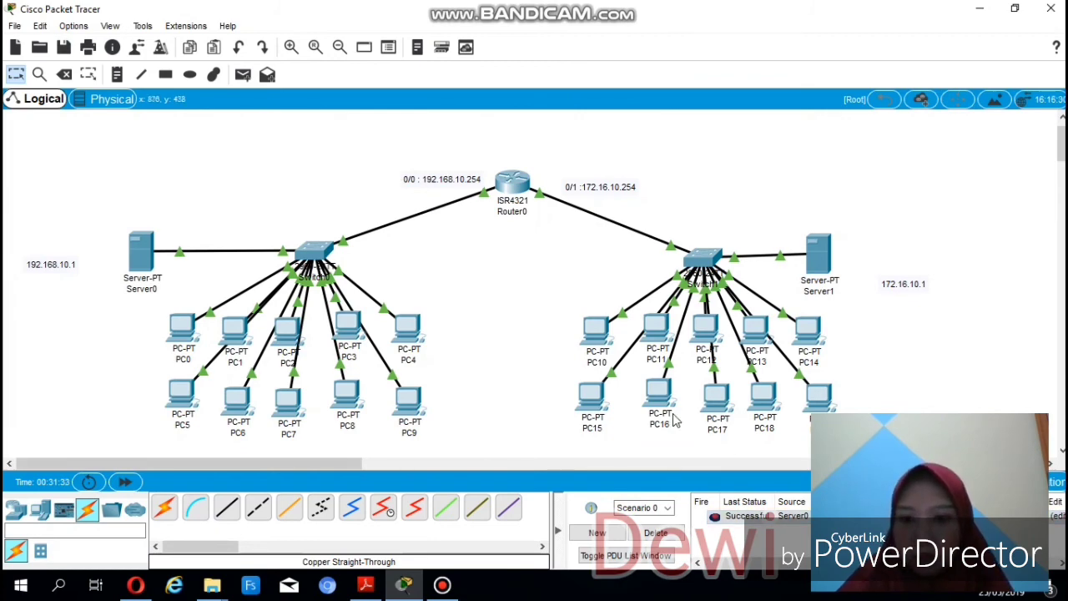
pyautogui.click(523, 316)
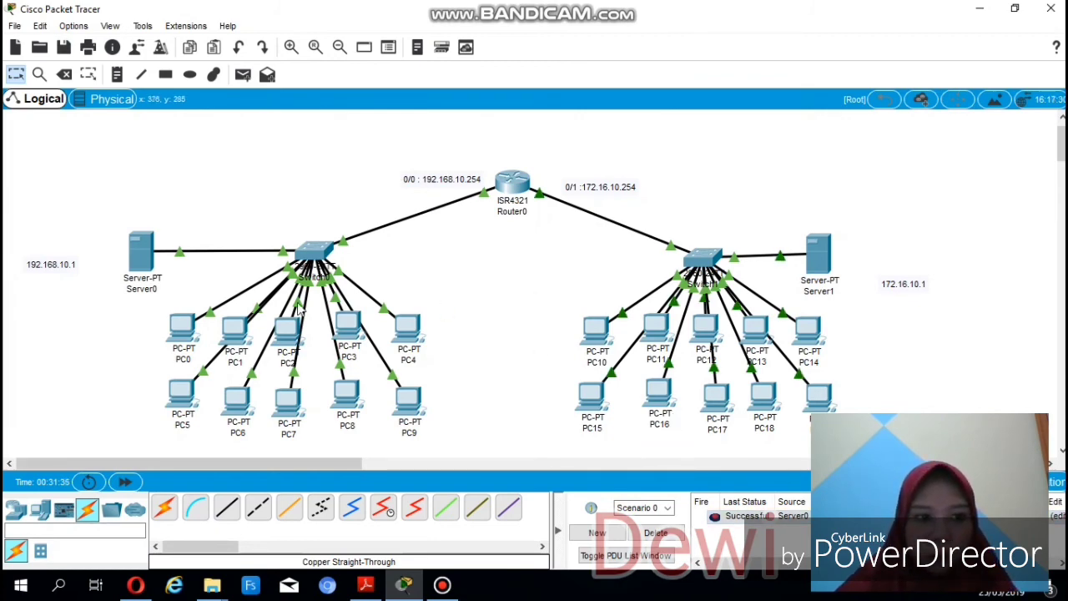
# Send a simple PDU from PC0 to PC10
pyautogui.click(242, 75)
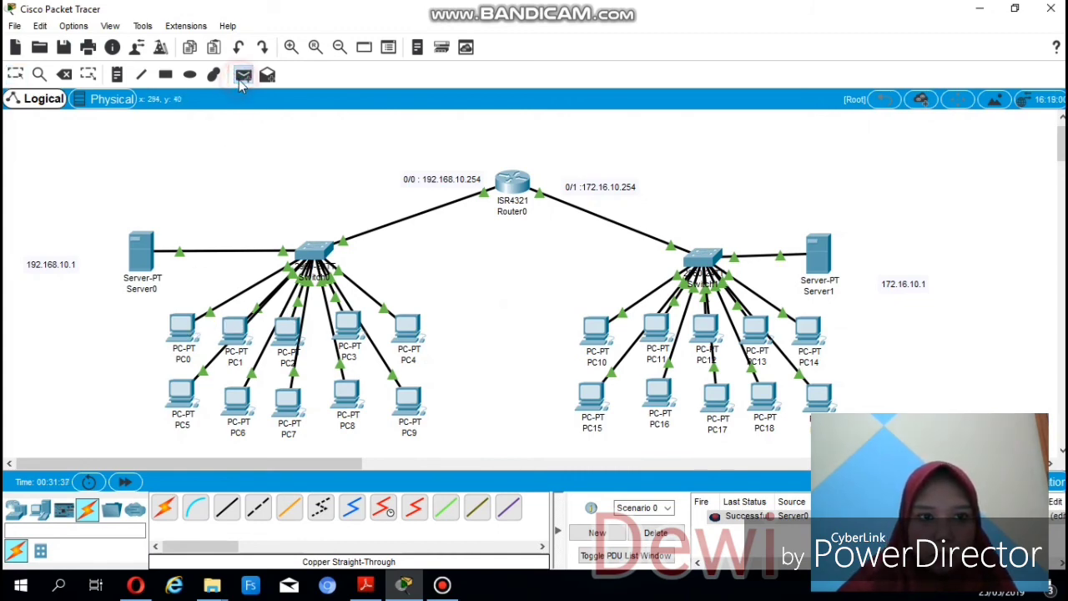
pyautogui.click(187, 329)
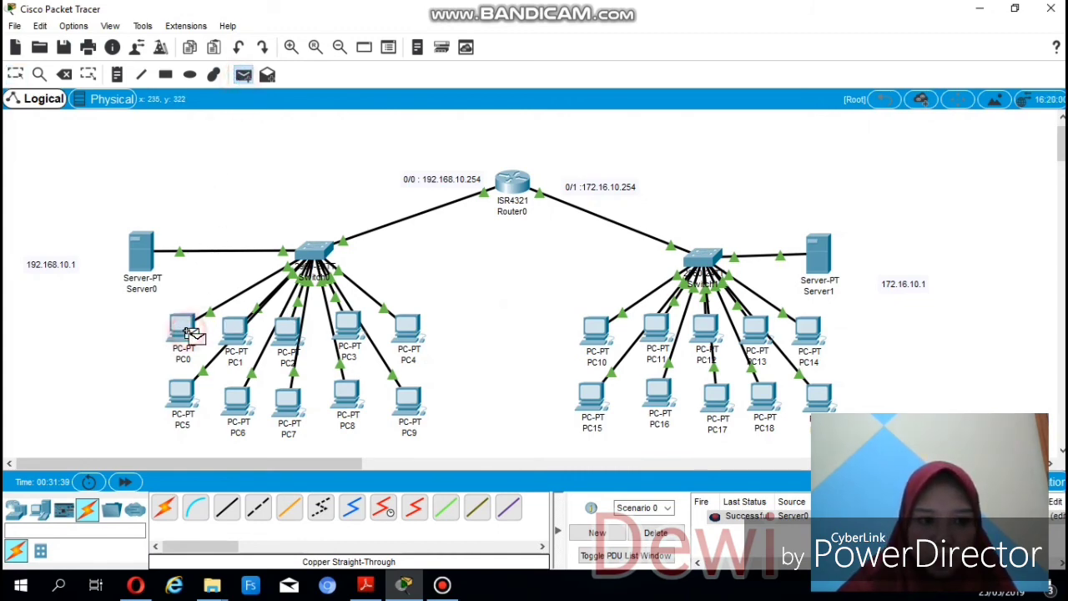
pyautogui.click(600, 333)
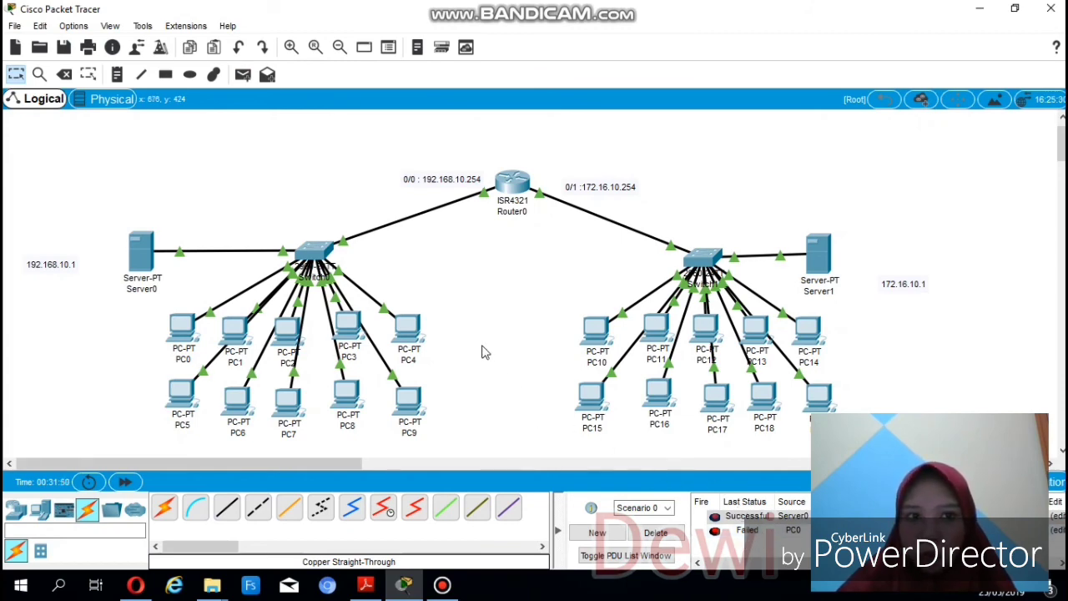
# Repeat the connectivity test with another simple PDU from PC0 to PC10
pyautogui.click(245, 75)
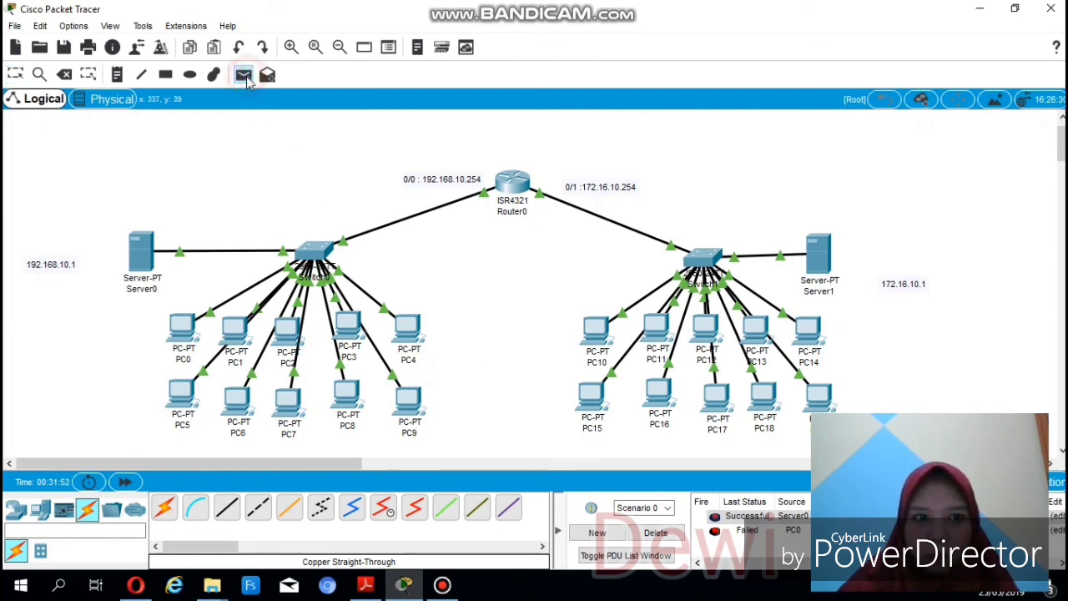
pyautogui.click(182, 328)
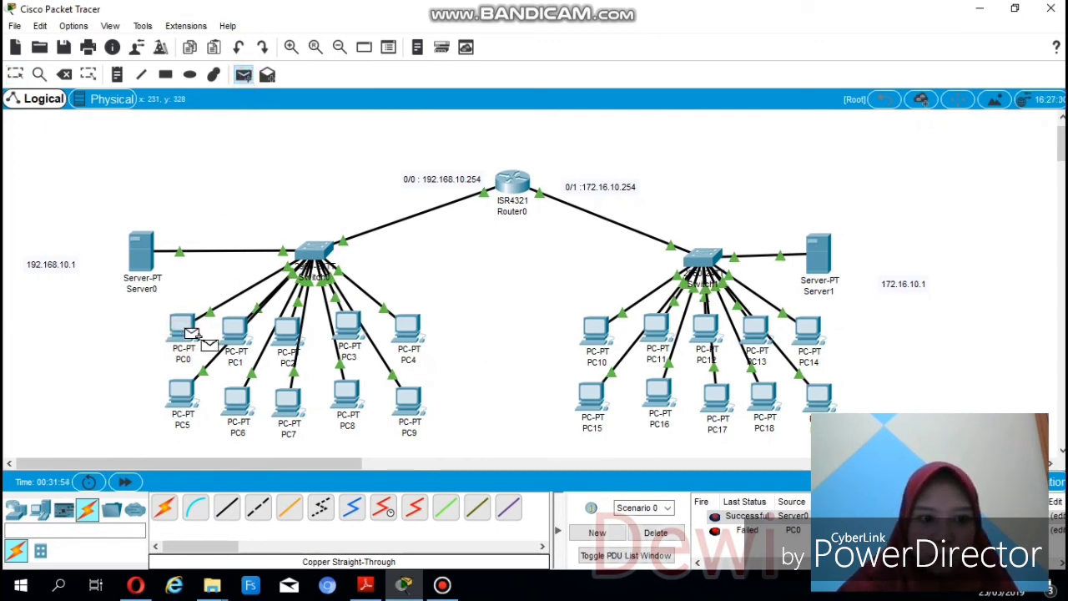
pyautogui.click(601, 332)
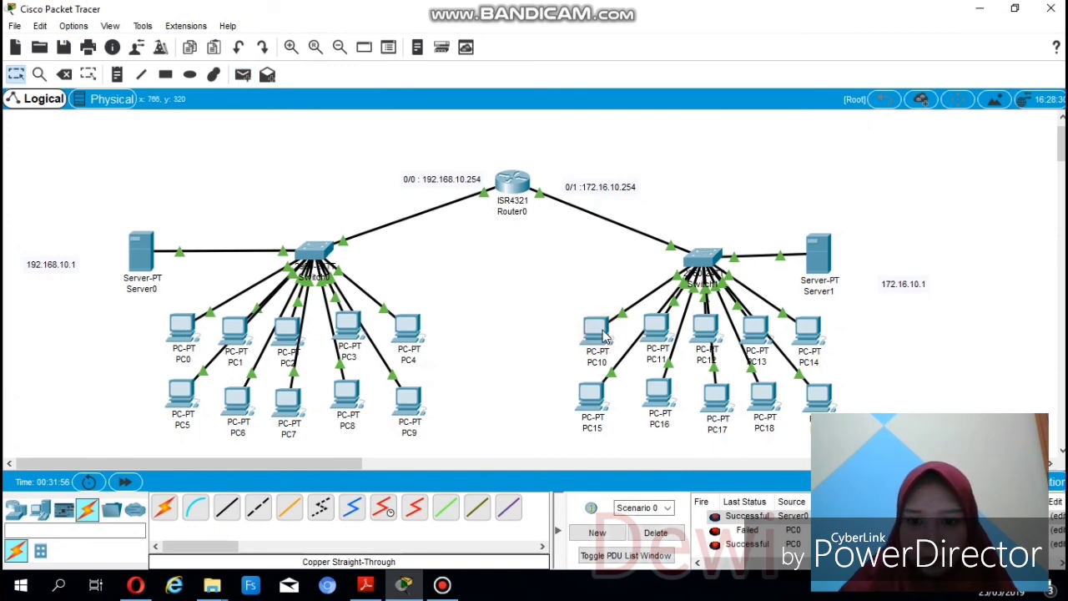